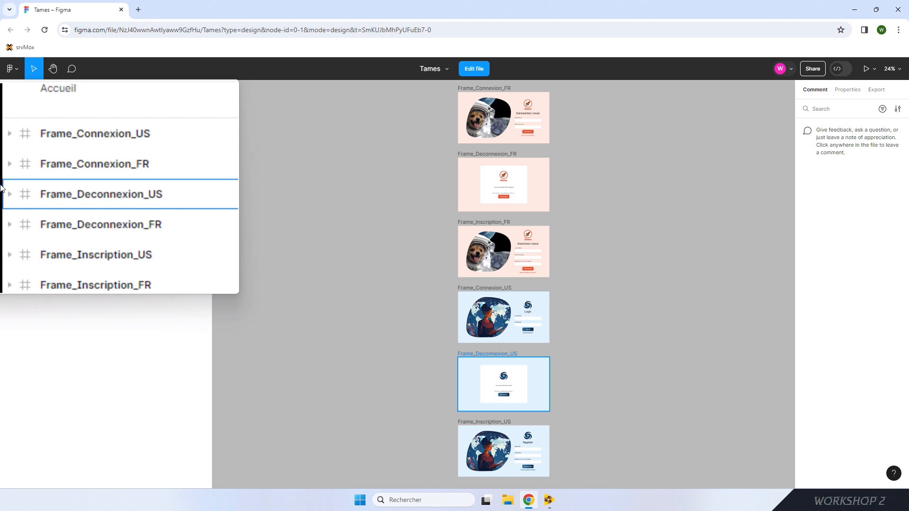
# Select the Frame_Connexion_FR login frame and zoom it into full view at 114%.
pyautogui.click(25, 173)
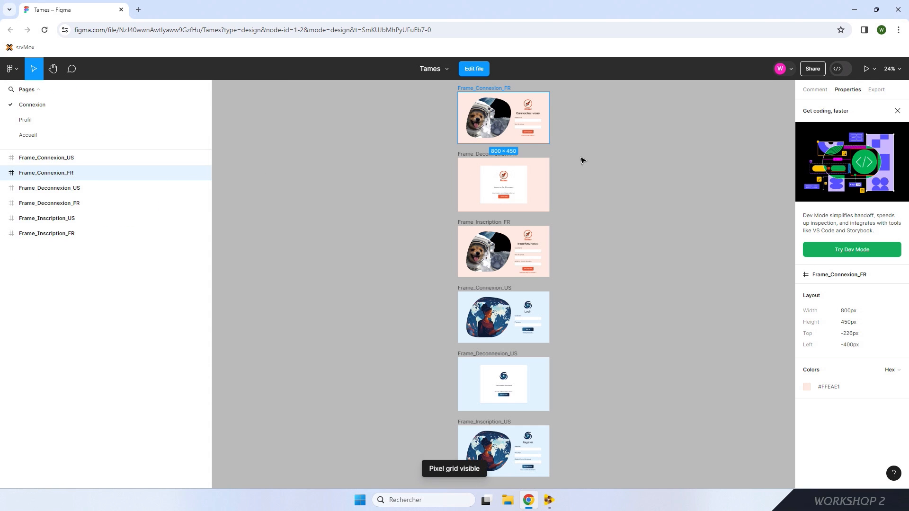
pyautogui.keyDown('ctrl'); pyautogui.scroll(10, 501, 112); pyautogui.keyUp('ctrl')
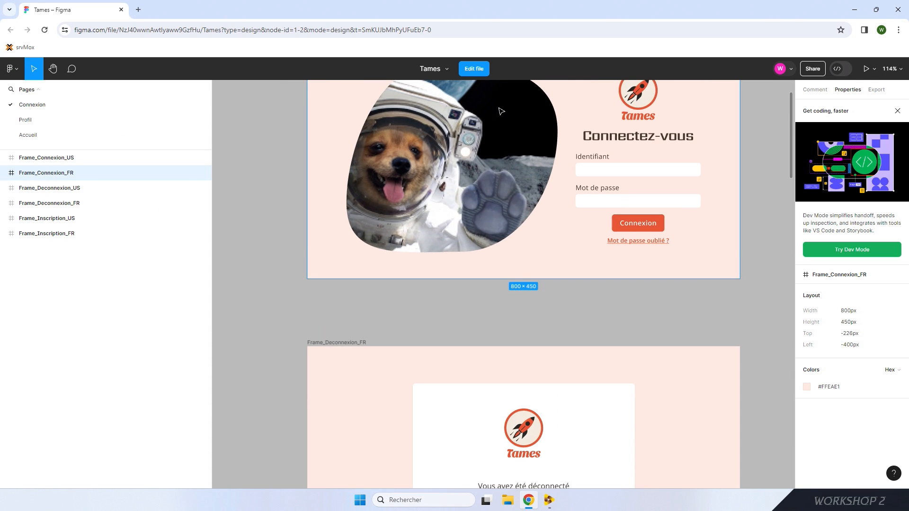
pyautogui.scroll(3, 521, 137)
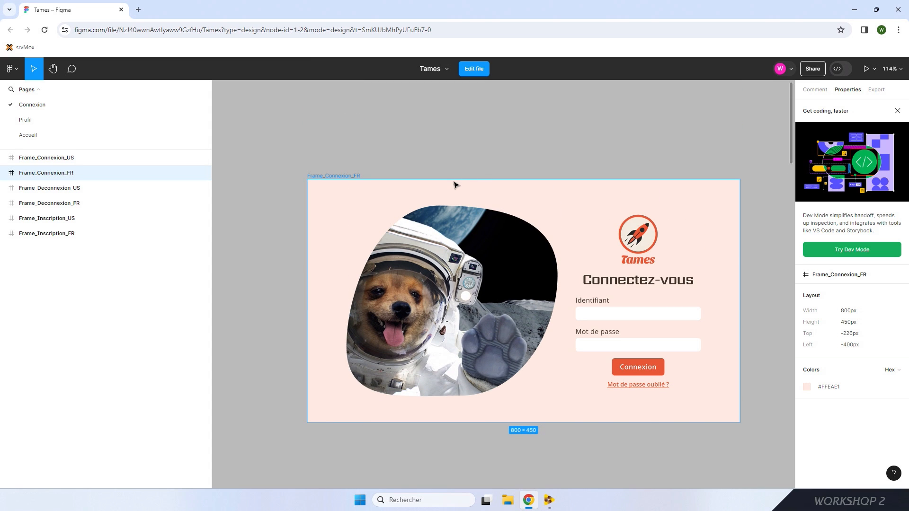
# Inspect the astronaut image, rocket logo, title, Identifiant field and Connexion button, then hide the pixel grid.
pyautogui.click(483, 311)
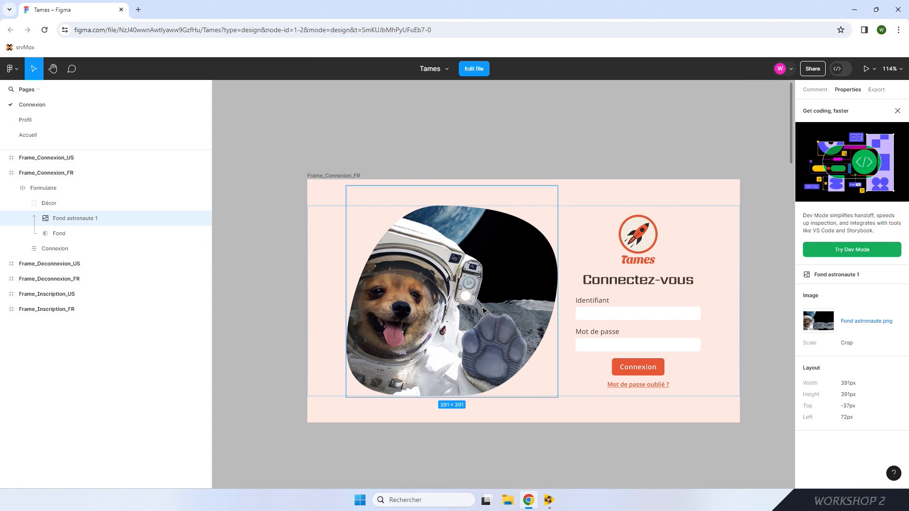
pyautogui.click(642, 251)
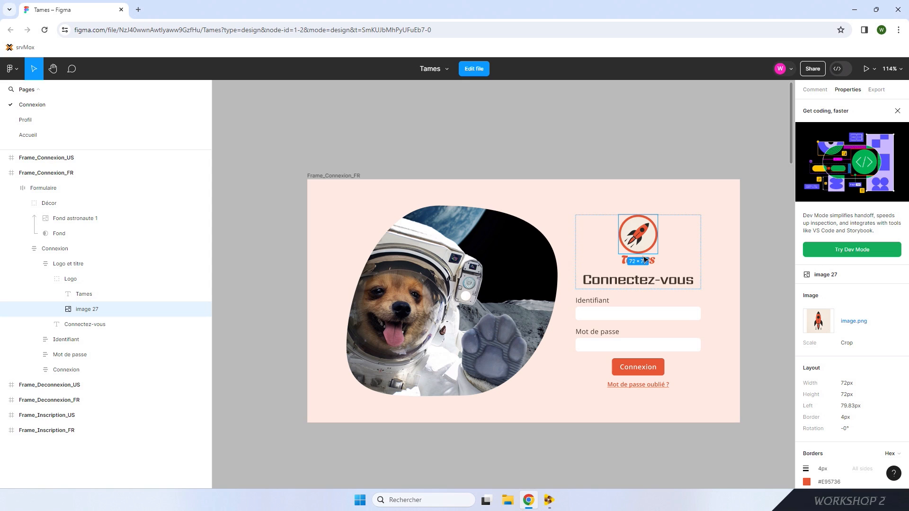
pyautogui.click(625, 280)
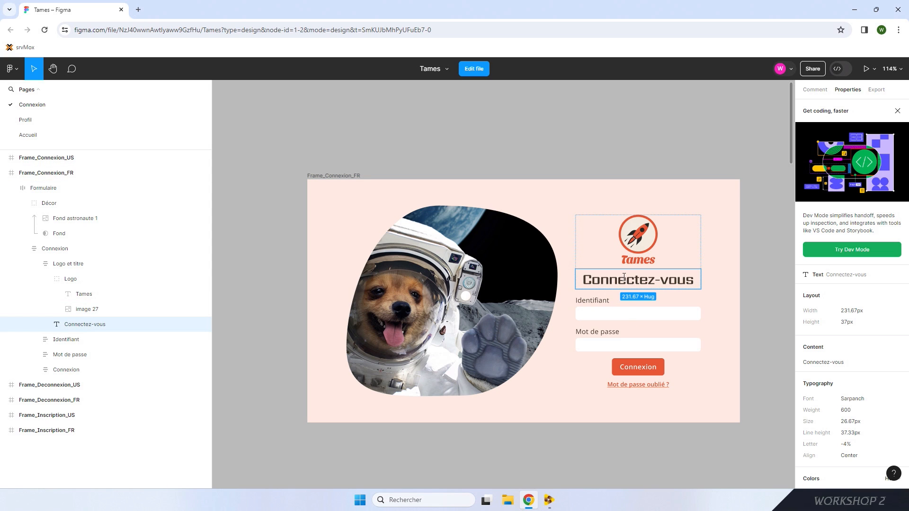
pyautogui.click(630, 315)
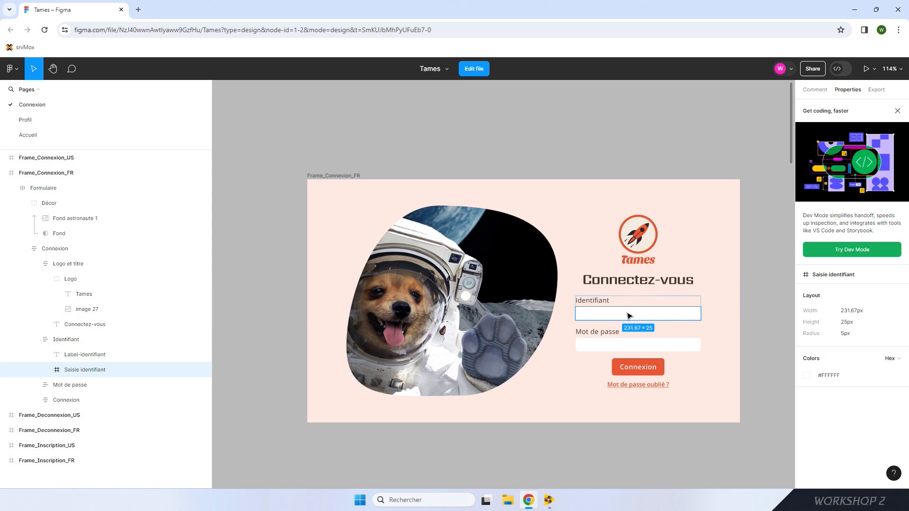
pyautogui.click(617, 365)
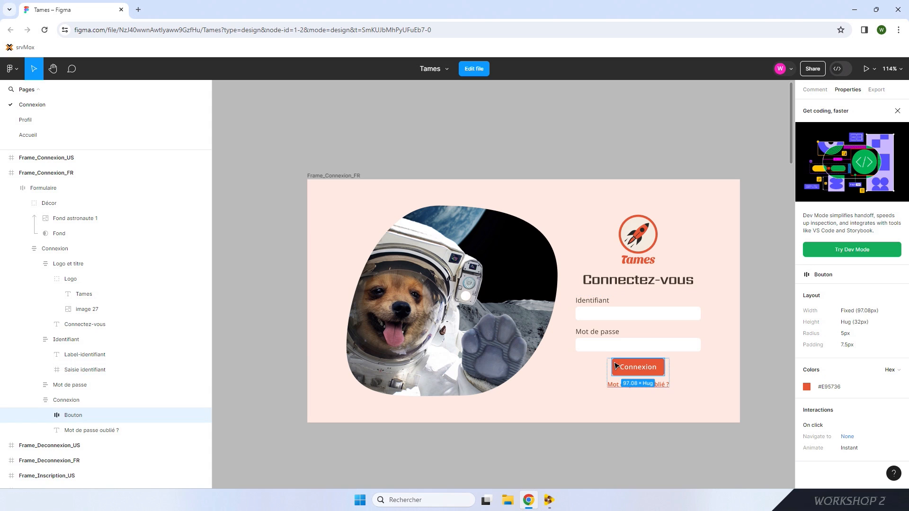
pyautogui.hotkey('ctrl', "'")
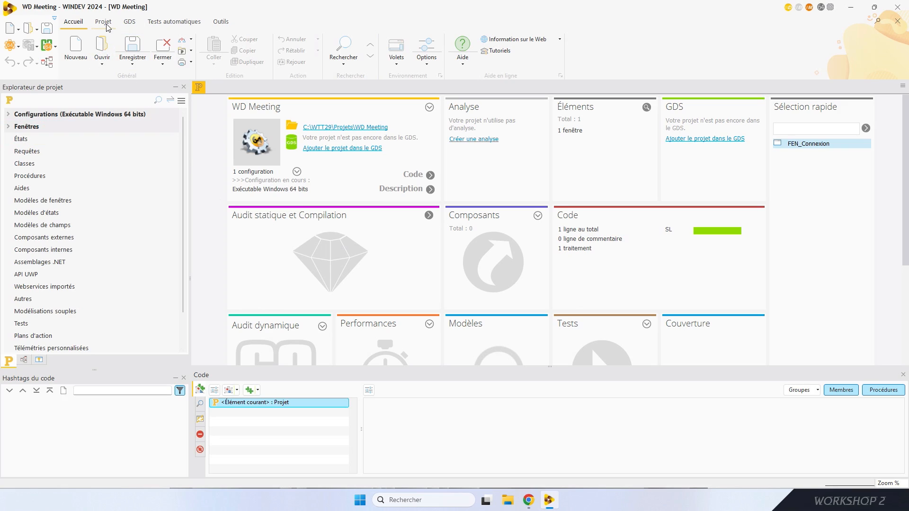
# Choose Projet > Importer > Une maquette Figma > Créer une fenêtre.
pyautogui.click(107, 26)
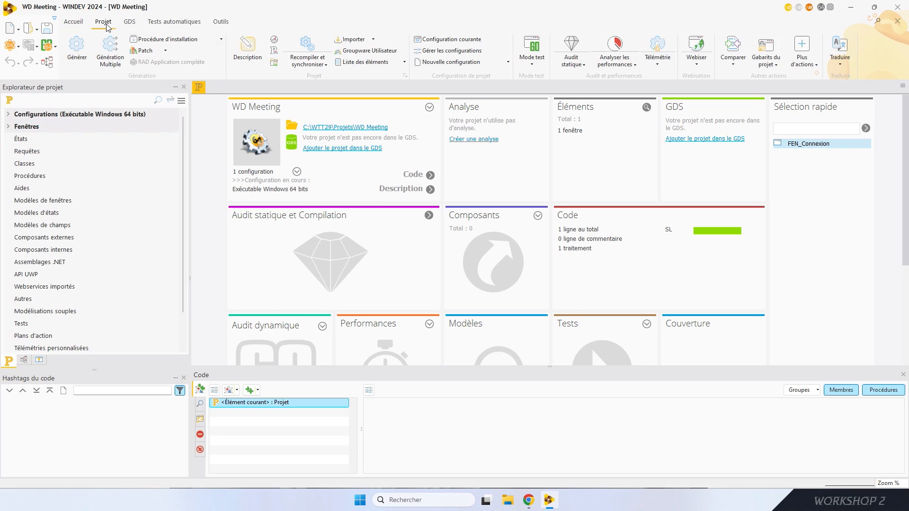
pyautogui.click(372, 42)
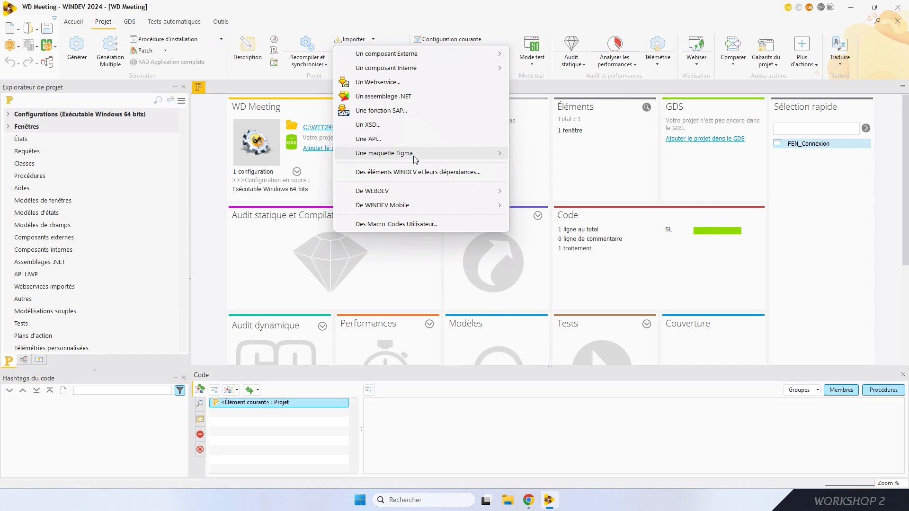
pyautogui.moveTo(415, 157)
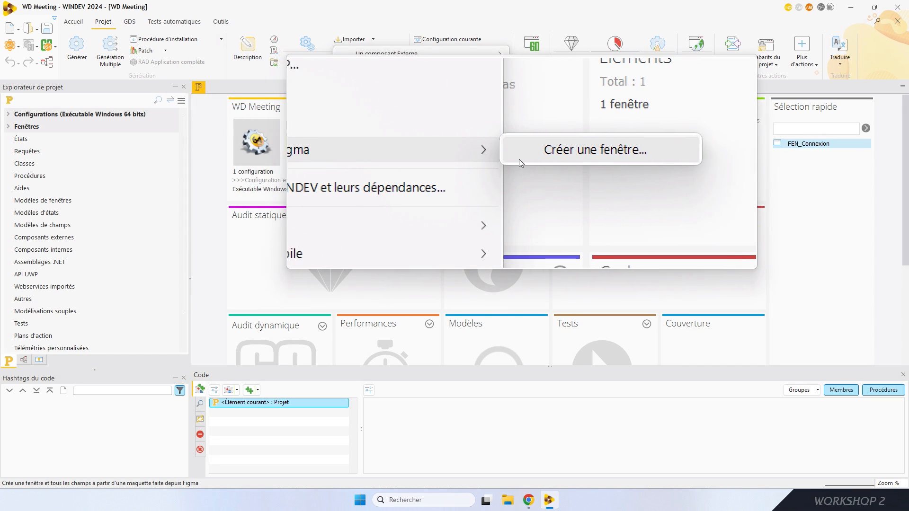
pyautogui.click(522, 158)
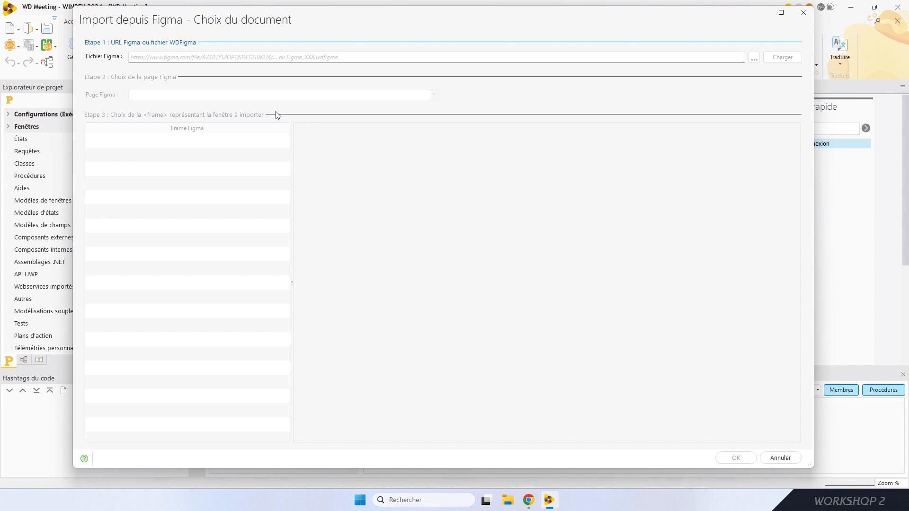
# Paste the Tames Figma file URL from Chrome into Fichier Figma, load it, and pick page Connexion.
pyautogui.click(528, 500)
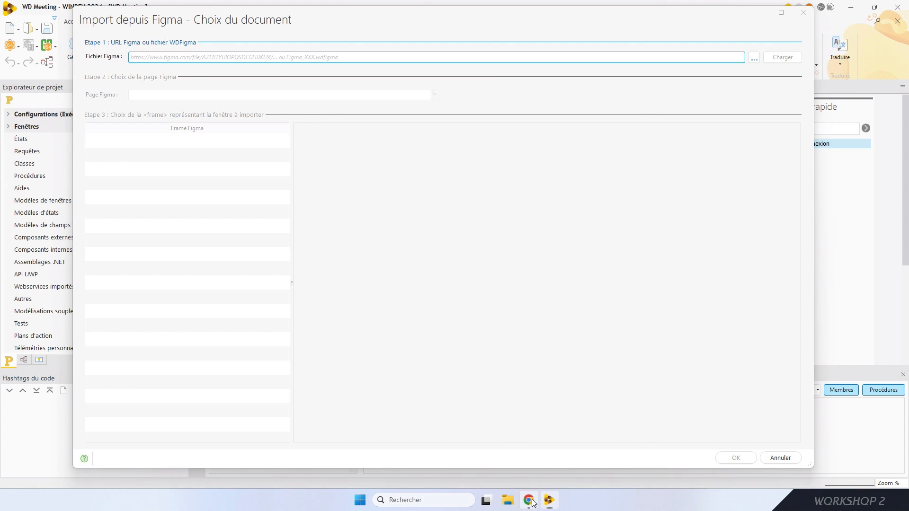
pyautogui.click(376, 32)
pyautogui.hotkey('ctrl', 'c')
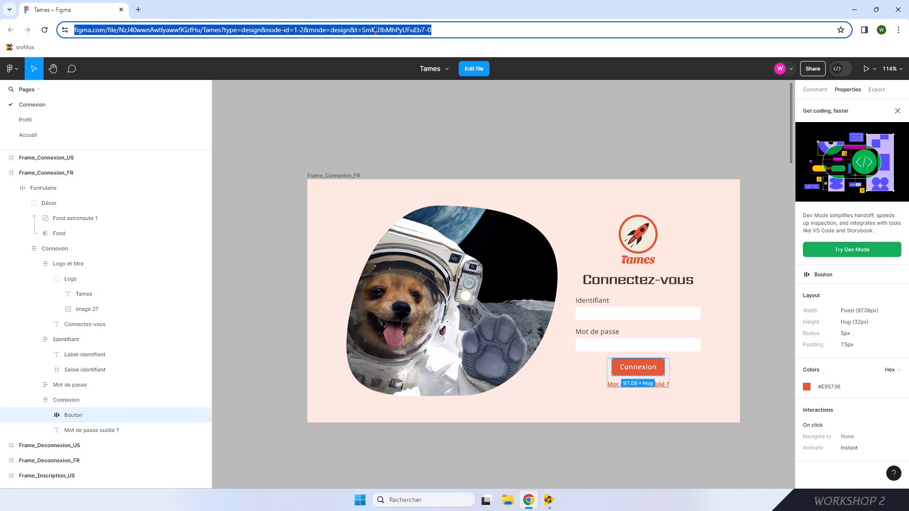
pyautogui.click(549, 500)
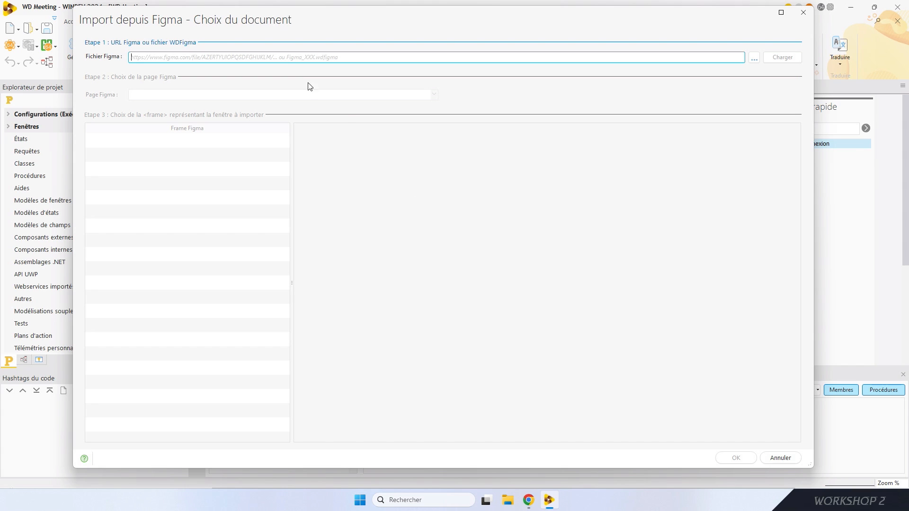
pyautogui.hotkey('ctrl', 'v')
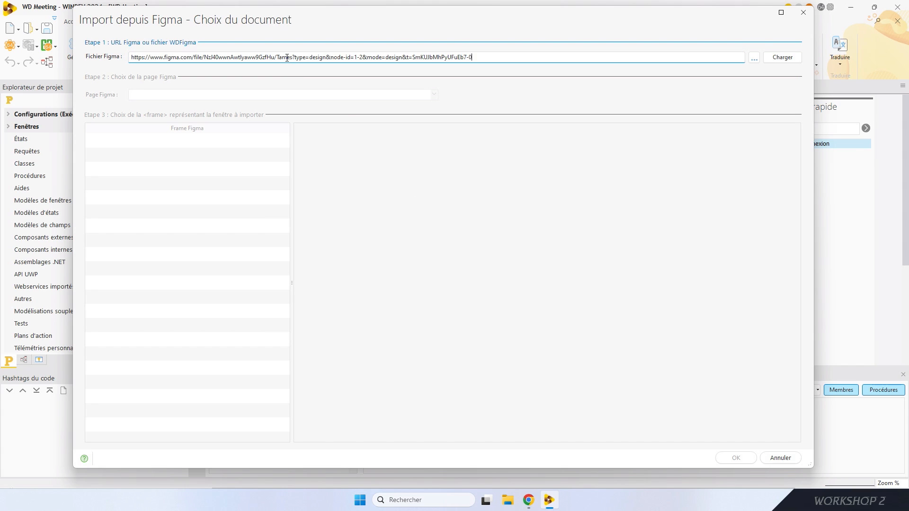
pyautogui.click(772, 57)
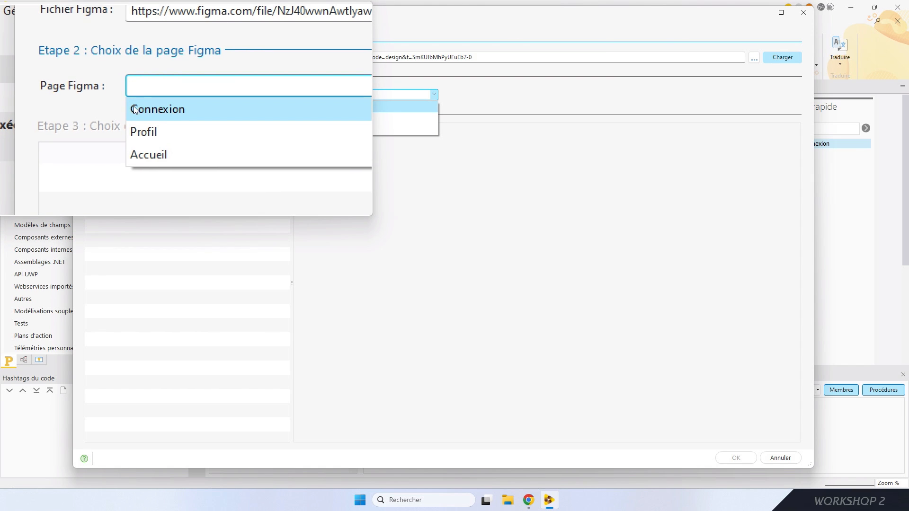
pyautogui.click(159, 110)
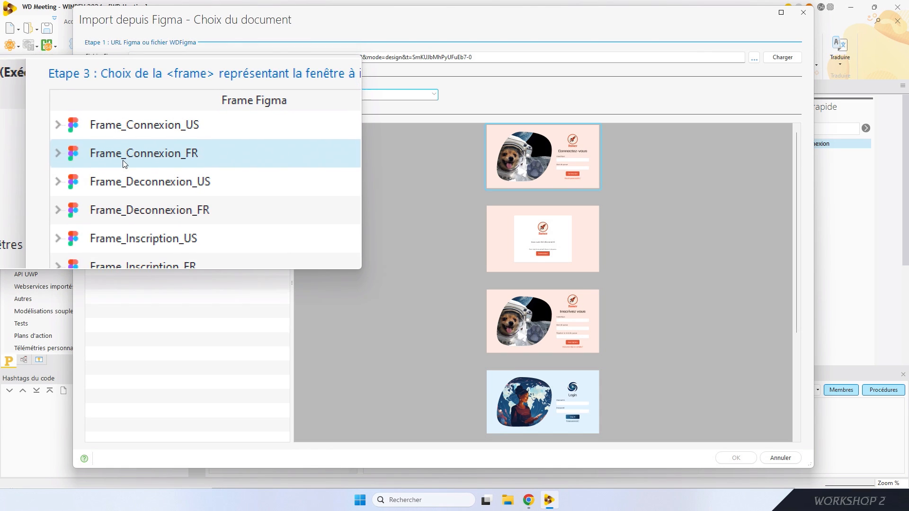
# Choose Frame_Connexion_FR from the Frame Figma list and confirm with OK.
pyautogui.click(126, 157)
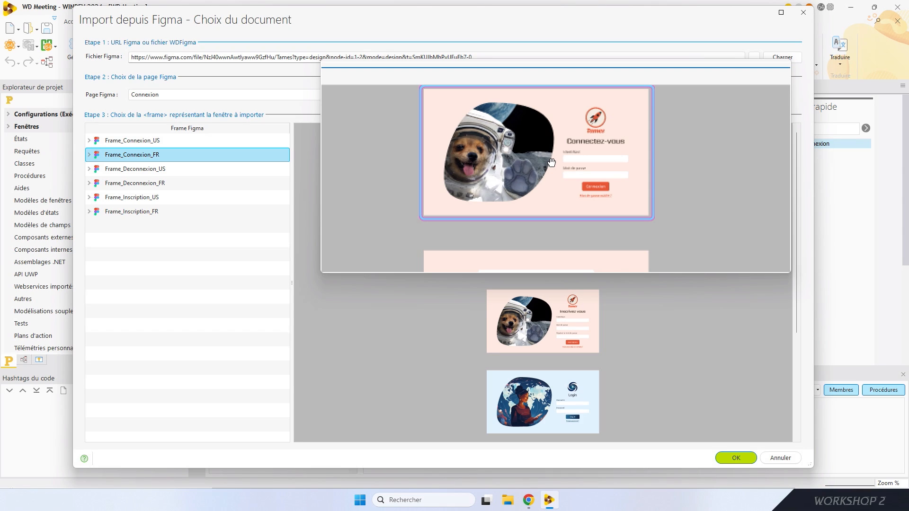
pyautogui.click(737, 459)
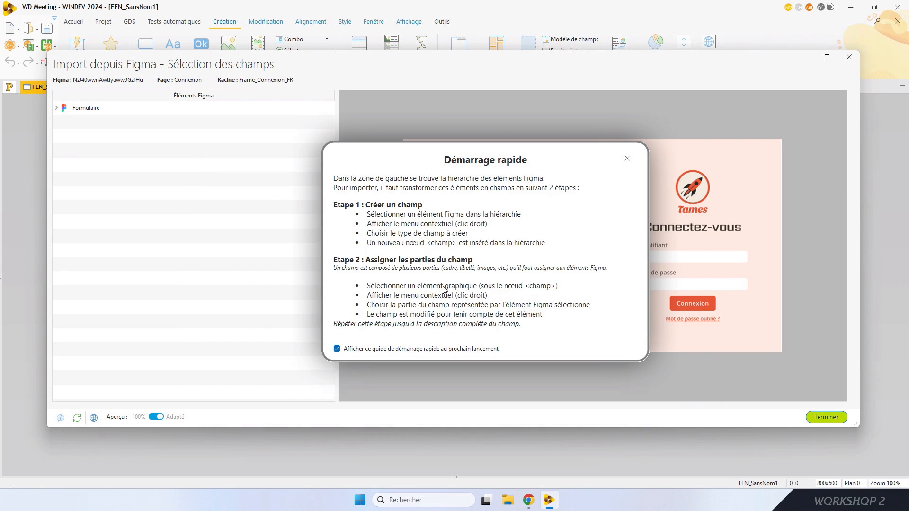
# Make the Décor group an Image field showing the Fond astronaute 1 picture.
pyautogui.click(627, 158)
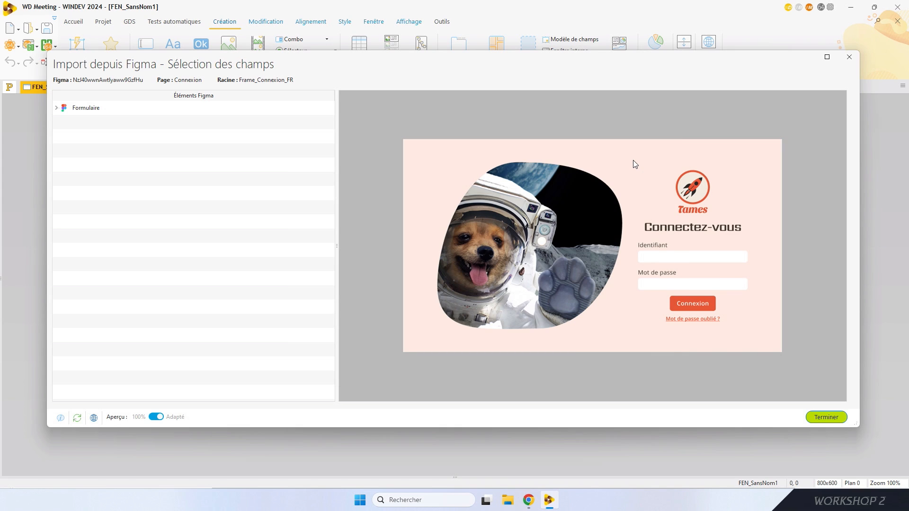
pyautogui.click(581, 230)
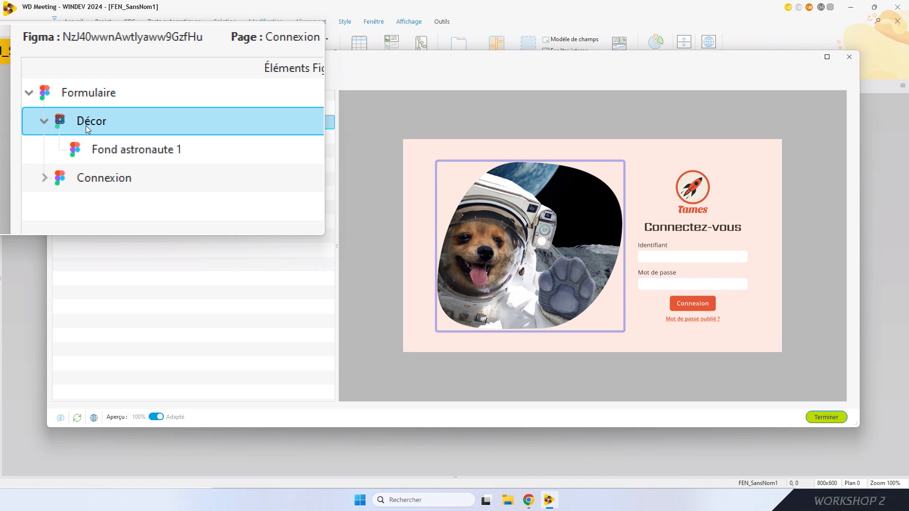
pyautogui.rightClick(86, 126)
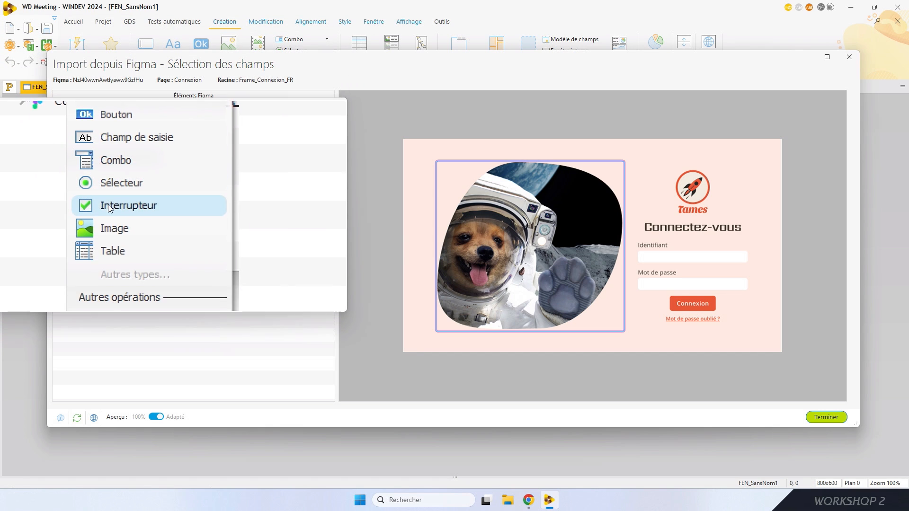
pyautogui.click(109, 216)
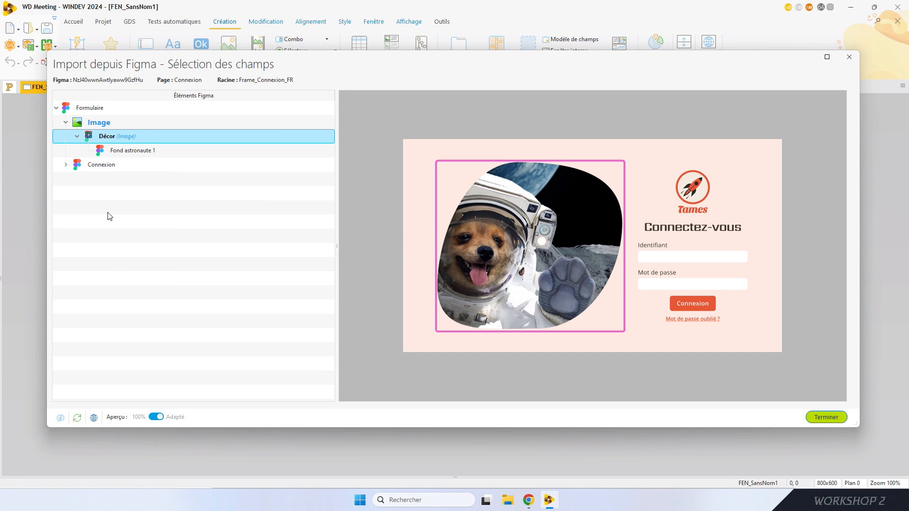
pyautogui.rightClick(129, 157)
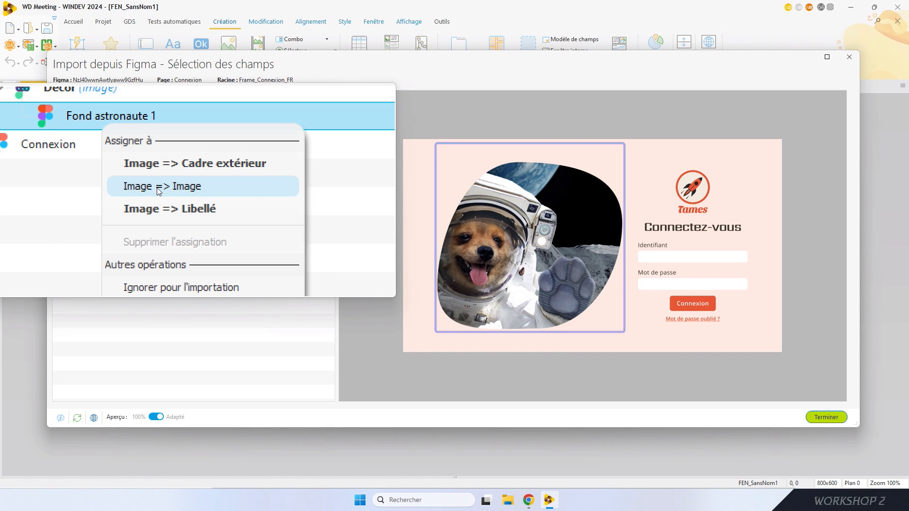
pyautogui.click(158, 191)
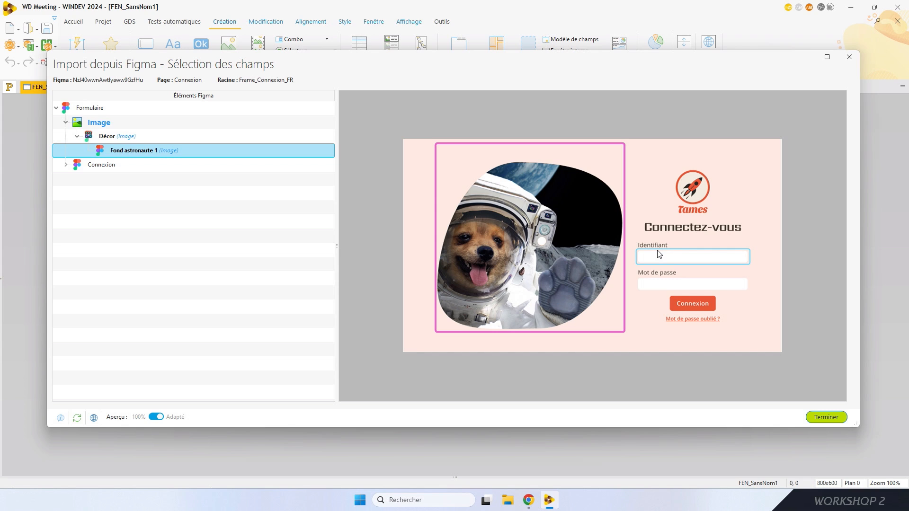
# Turn the Identifiant group into a Champ de saisie field.
pyautogui.click(681, 248)
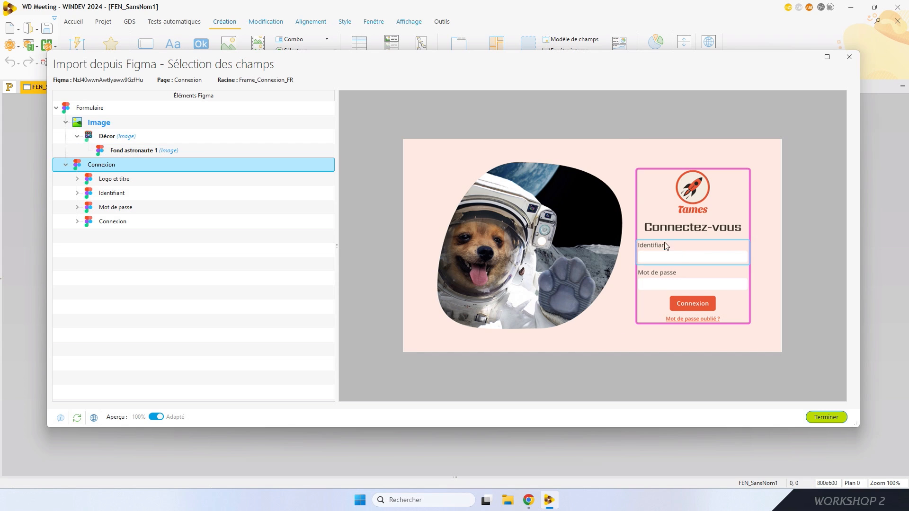
pyautogui.click(129, 192)
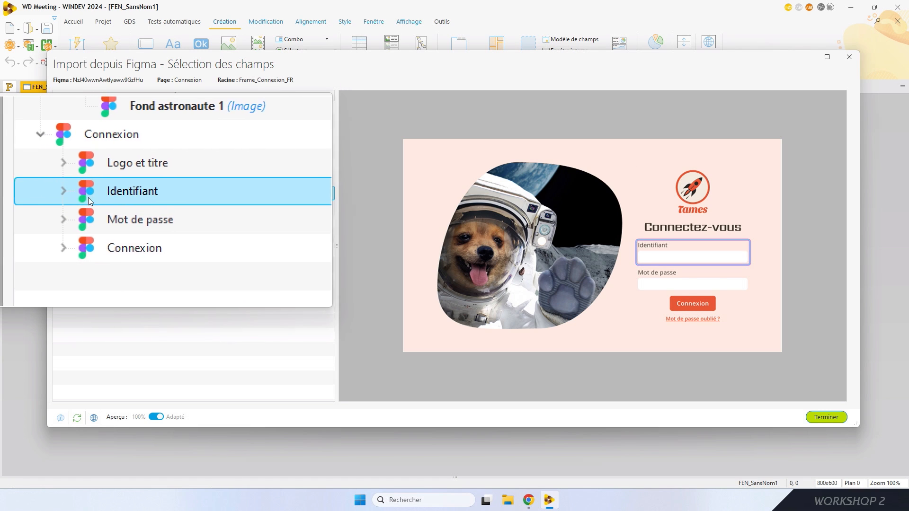
pyautogui.click(50, 191)
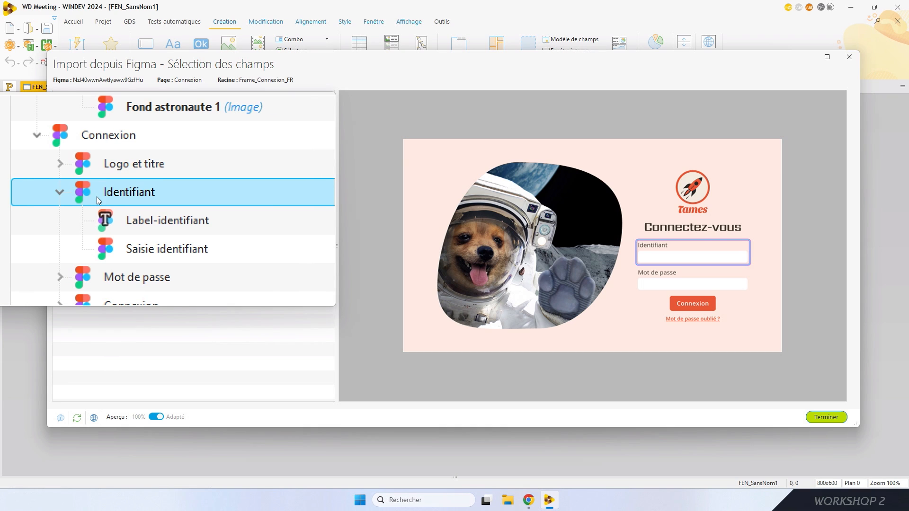
pyautogui.rightClick(97, 197)
pyautogui.click(118, 240)
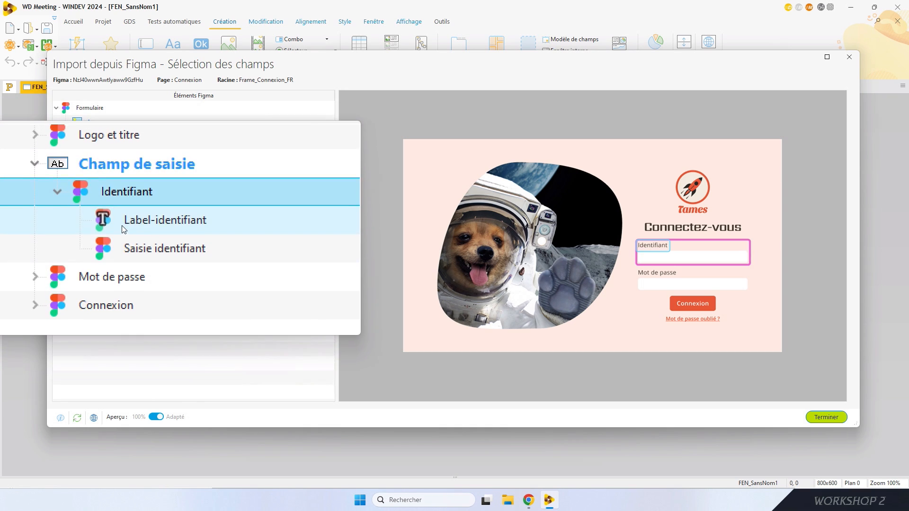
# Assign Label-identifiant as the field's Libellé and Saisie identifiant as its Zone de saisie.
pyautogui.click(123, 227)
pyautogui.rightClick(122, 226)
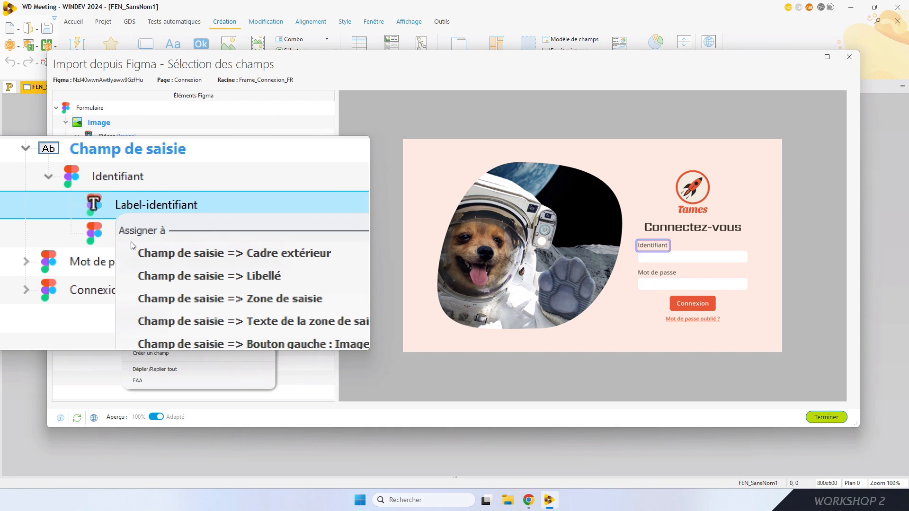
pyautogui.click(133, 274)
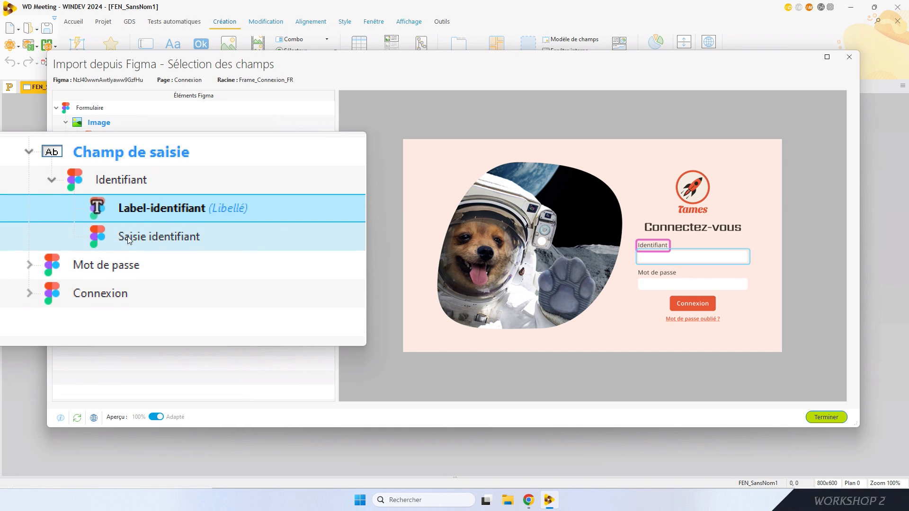
pyautogui.click(129, 240)
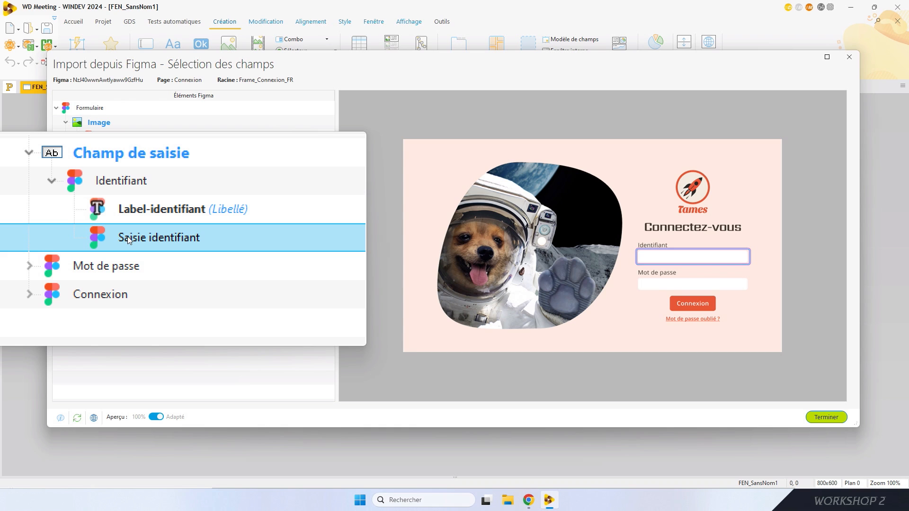
pyautogui.rightClick(129, 241)
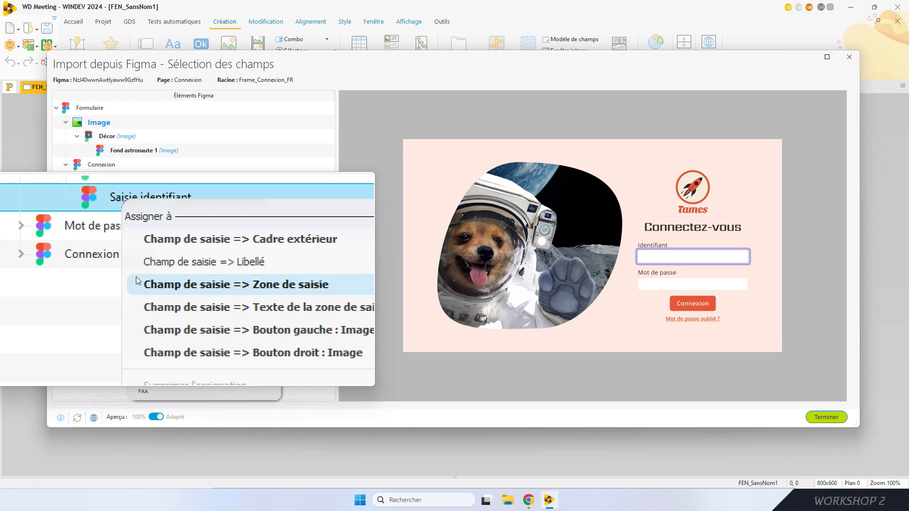
pyautogui.click(138, 280)
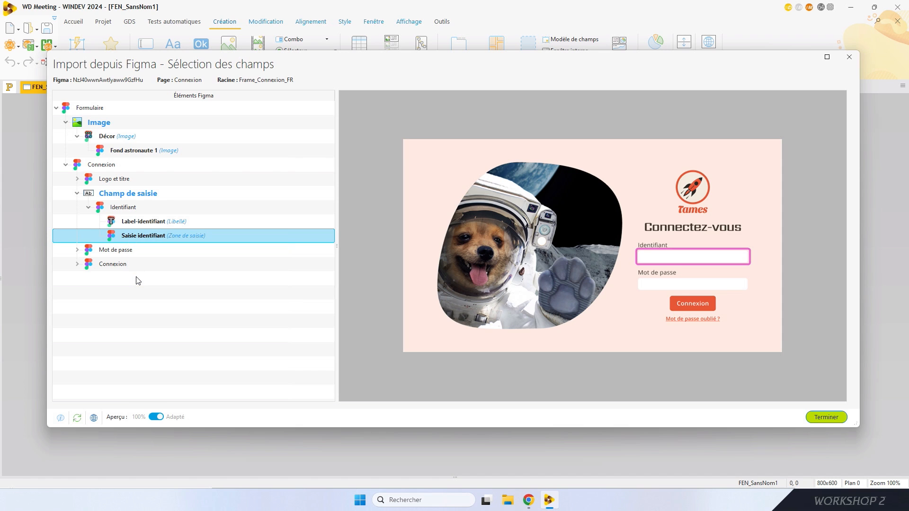
pyautogui.moveTo(503, 67); pyautogui.dragTo(523, 347)
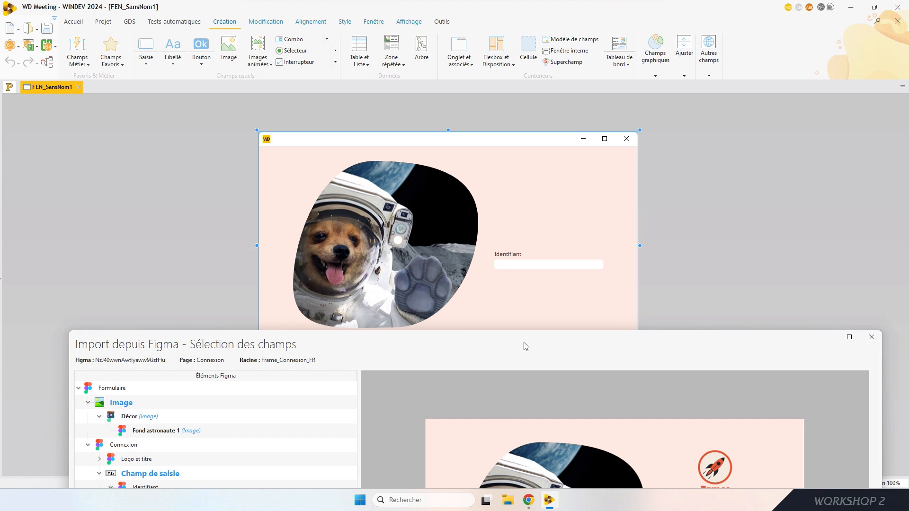
pyautogui.moveTo(523, 347); pyautogui.dragTo(521, 61)
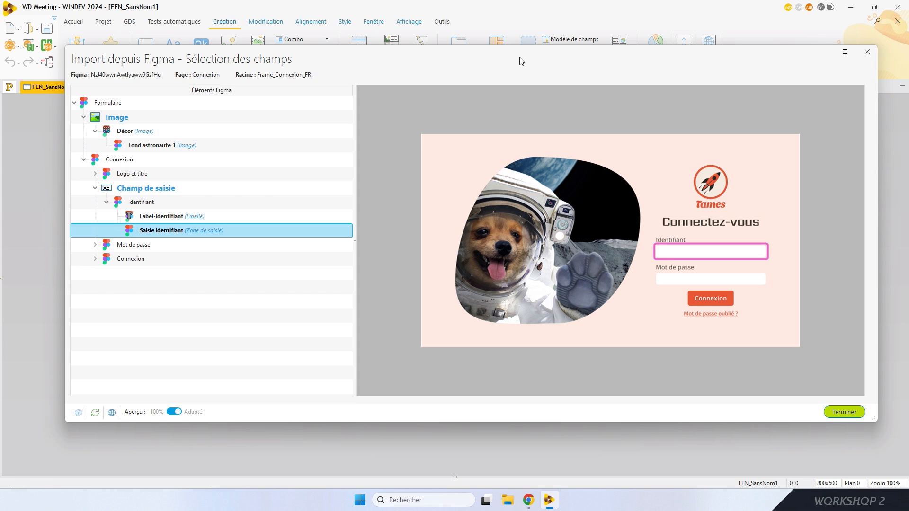
# Create a Bouton field from the Bouton layer, with Bouton as Cadre extérieur and Connexion text as Libellé.
pyautogui.click(689, 299)
pyautogui.click(148, 272)
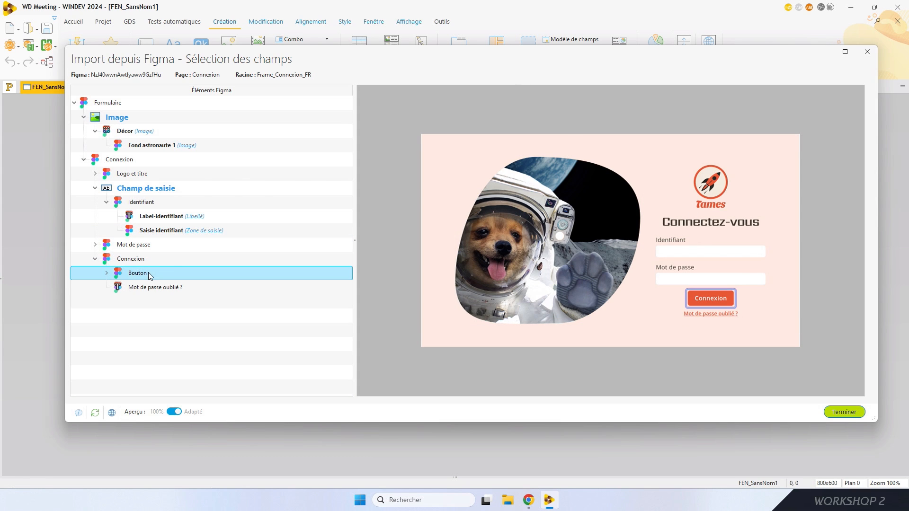
pyautogui.click(107, 274)
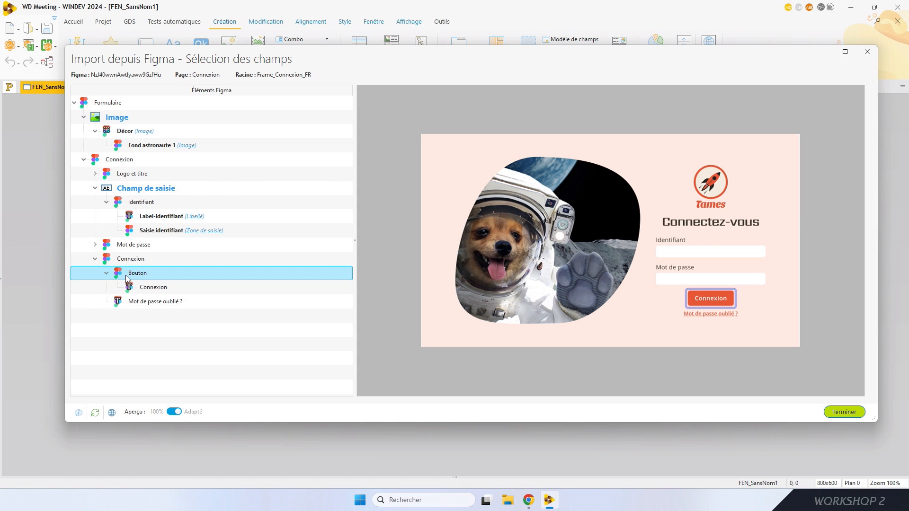
pyautogui.rightClick(129, 278)
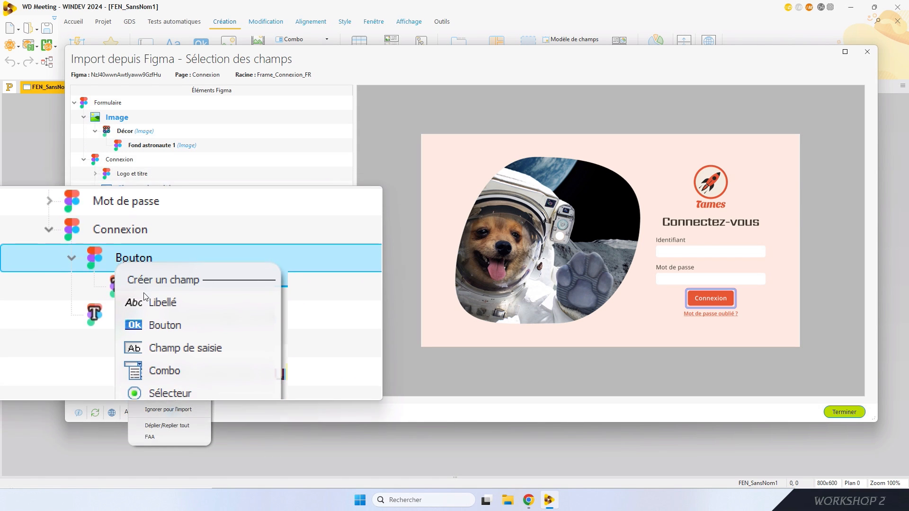
pyautogui.click(142, 308)
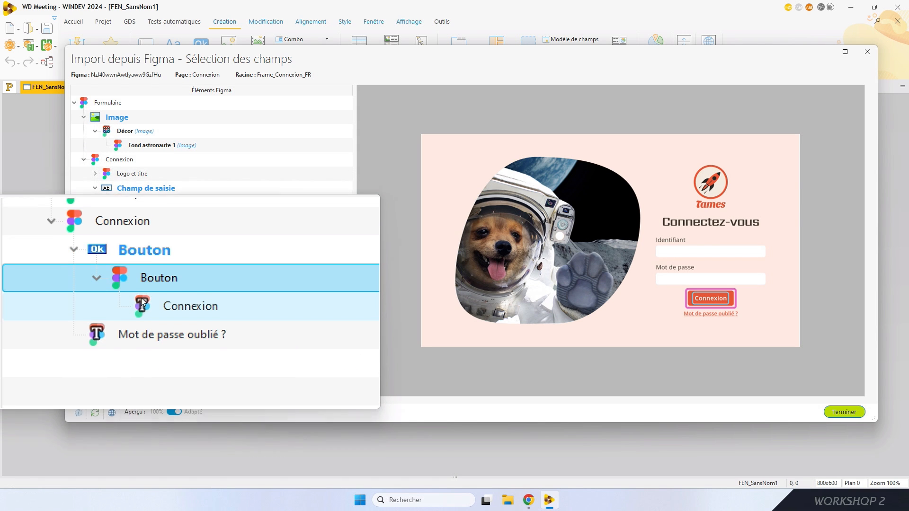
pyautogui.rightClick(144, 306)
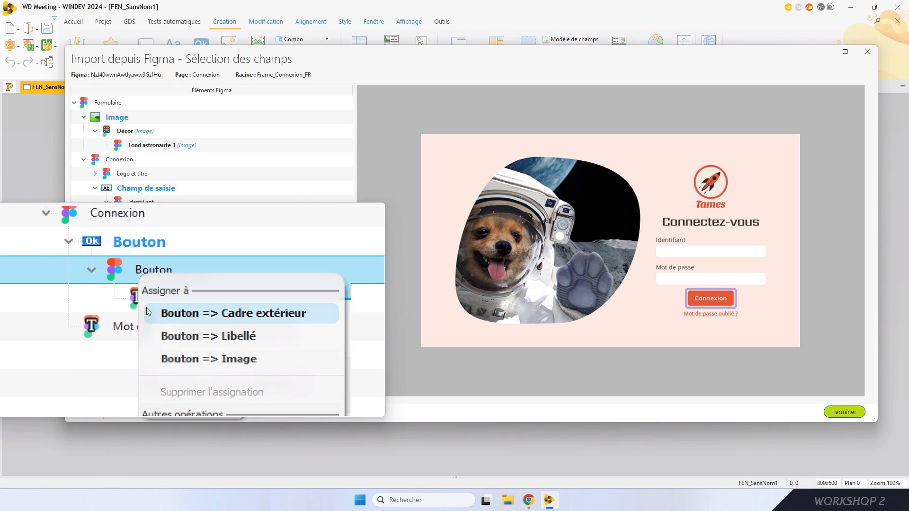
pyautogui.click(149, 316)
pyautogui.rightClick(146, 304)
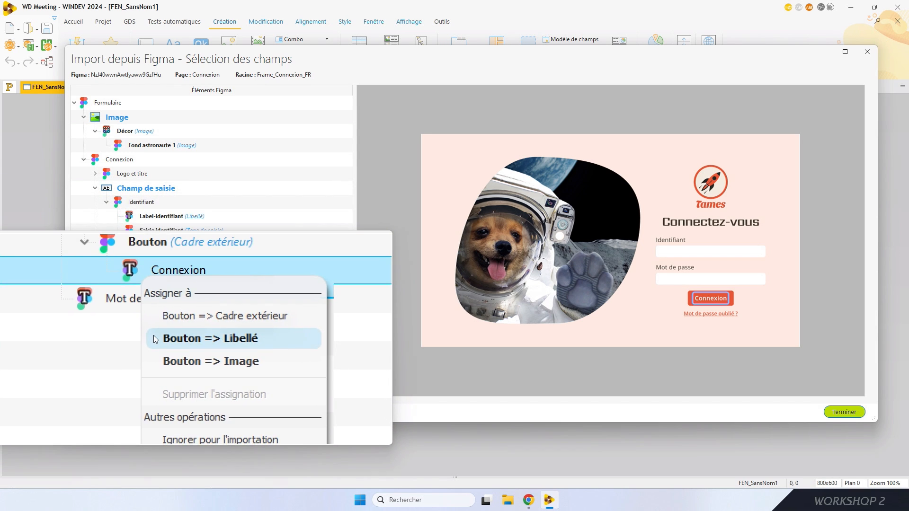
pyautogui.click(154, 335)
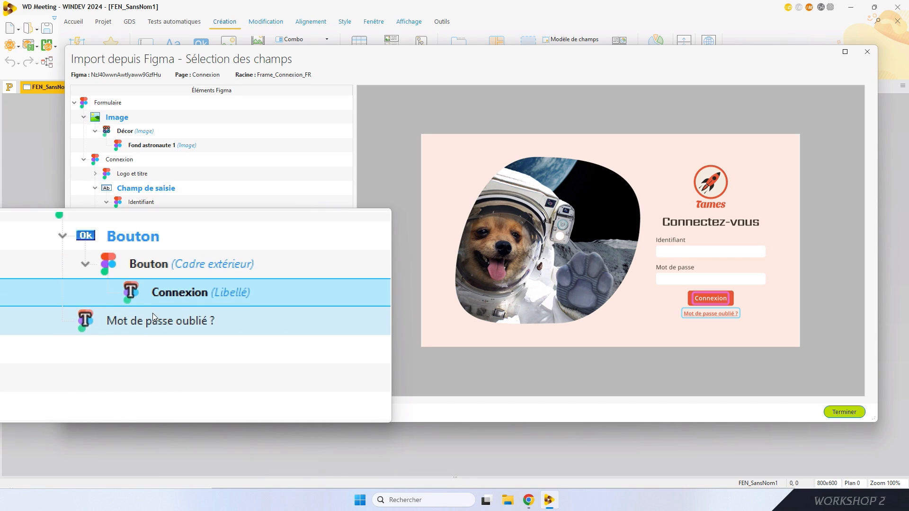
# Finish the import with Terminer and review the generated Identifiant field's description.
pyautogui.click(856, 415)
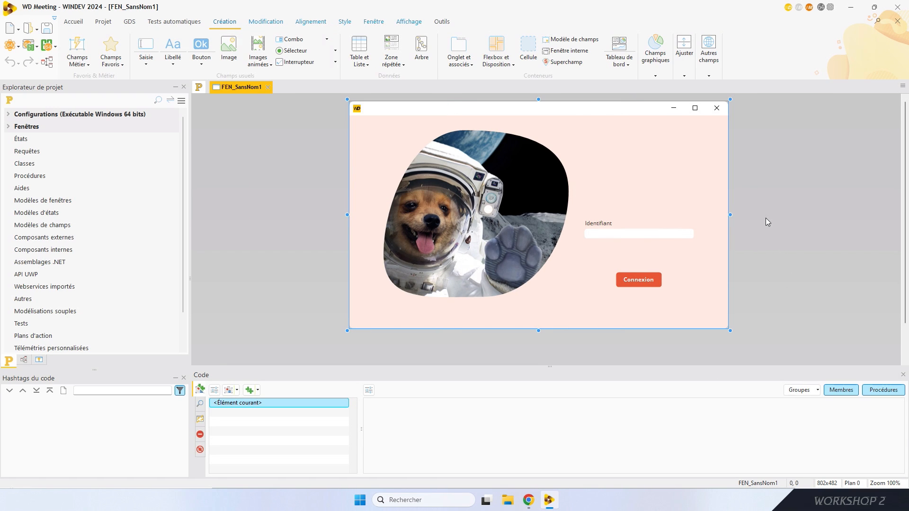
pyautogui.doubleClick(639, 236)
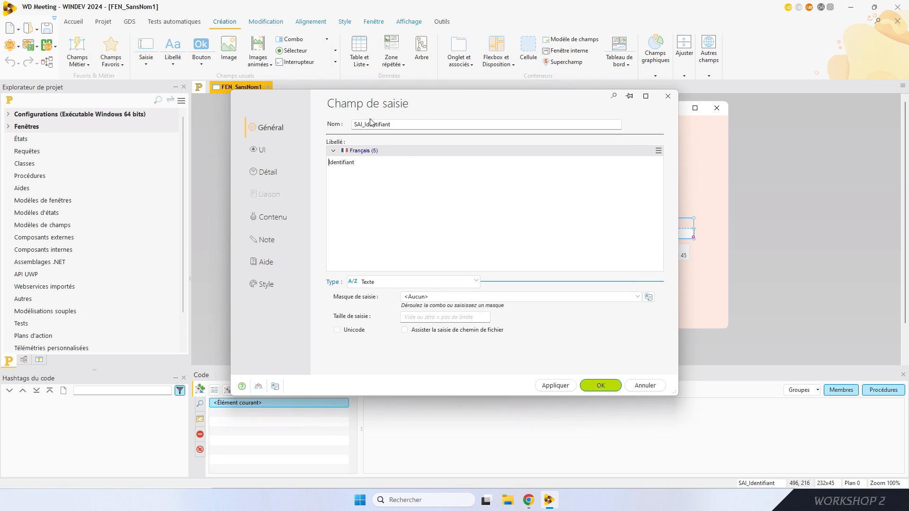
pyautogui.click(668, 97)
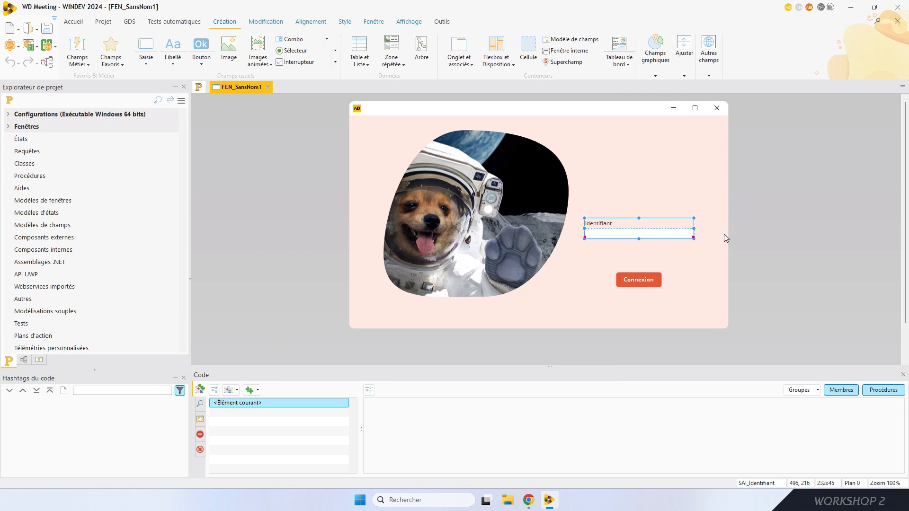
pyautogui.click(646, 281)
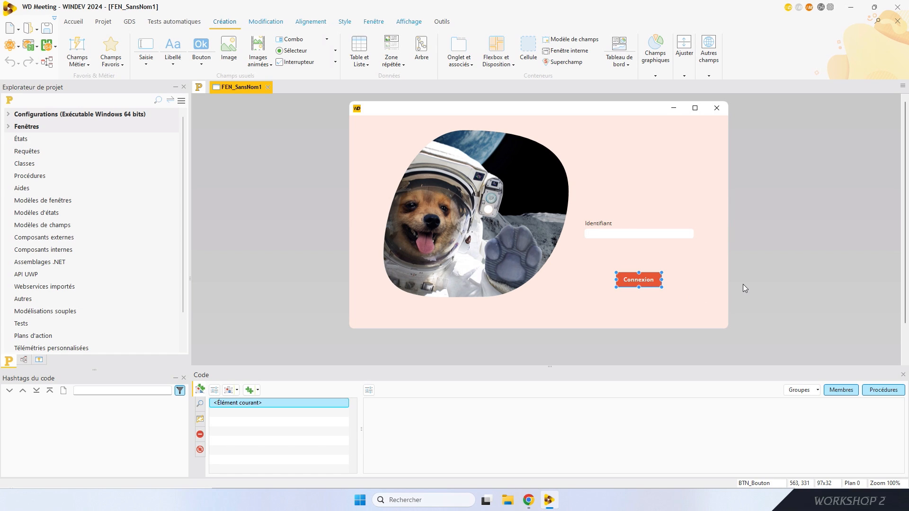
# Save the window FEN_SansNom1, test-run it, and close the test window.
pyautogui.click(30, 46)
pyautogui.click(466, 168)
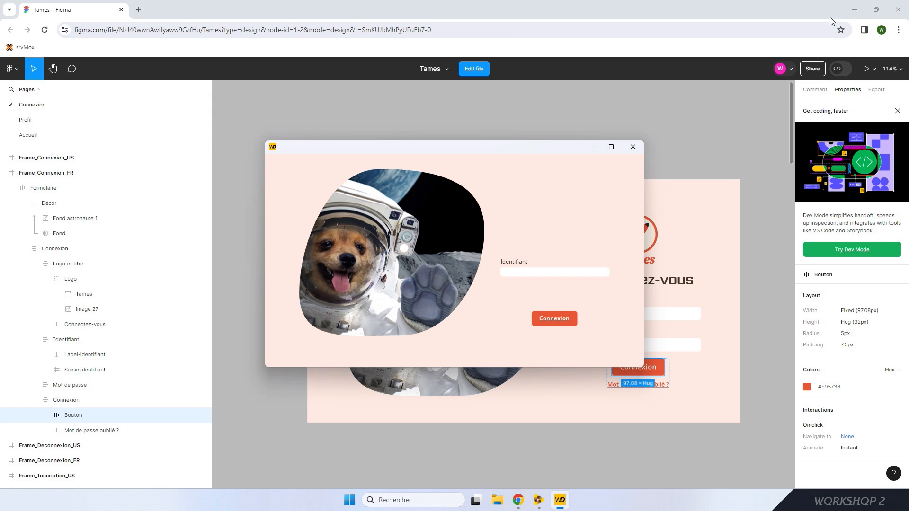
pyautogui.click(850, 13)
pyautogui.click(852, 12)
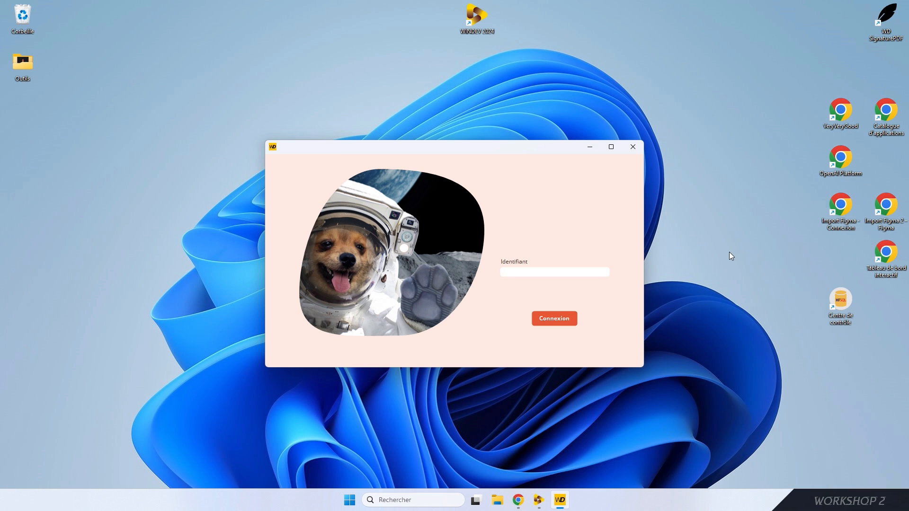
pyautogui.click(632, 147)
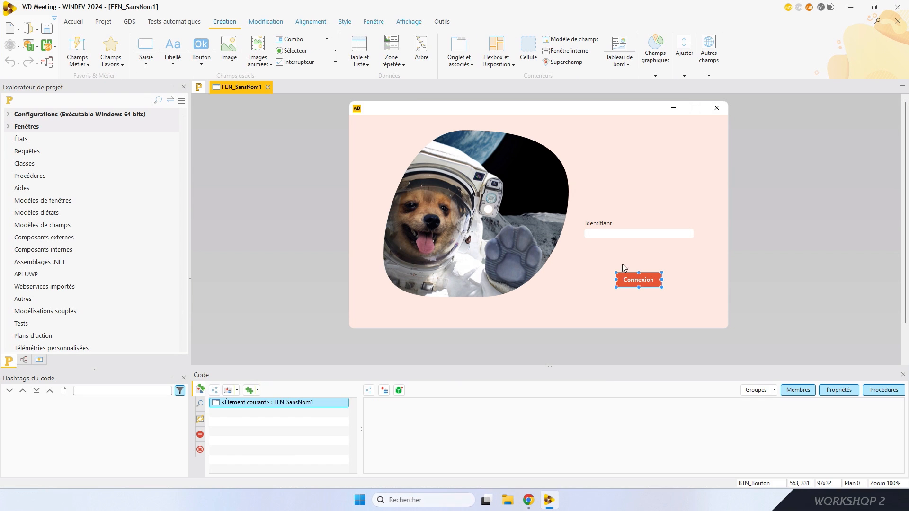
# Open FEN_Connexion through a Ctrl+E search for 'conn', then open the Import Figma 2 file in Chrome.
pyautogui.click(770, 243)
pyautogui.hotkey('ctrl', 'e')
pyautogui.write('c')
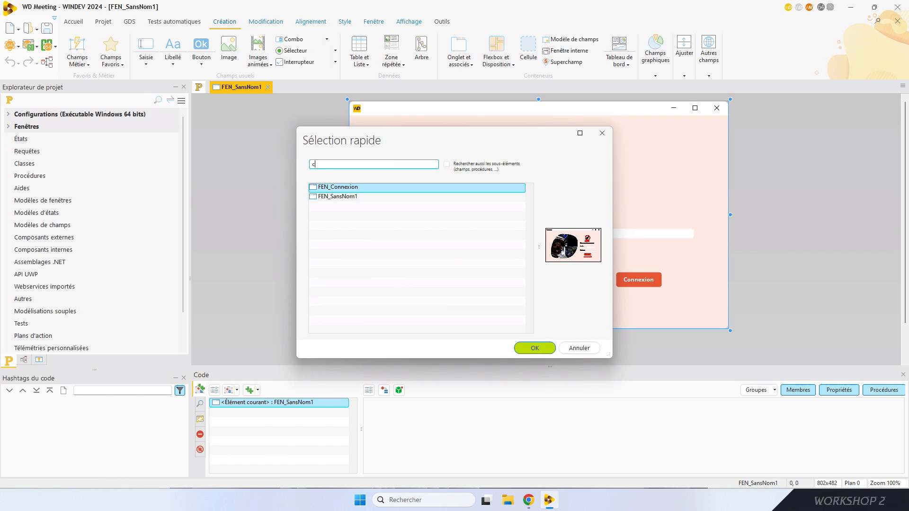
pyautogui.write('onn')
pyautogui.press('Return')
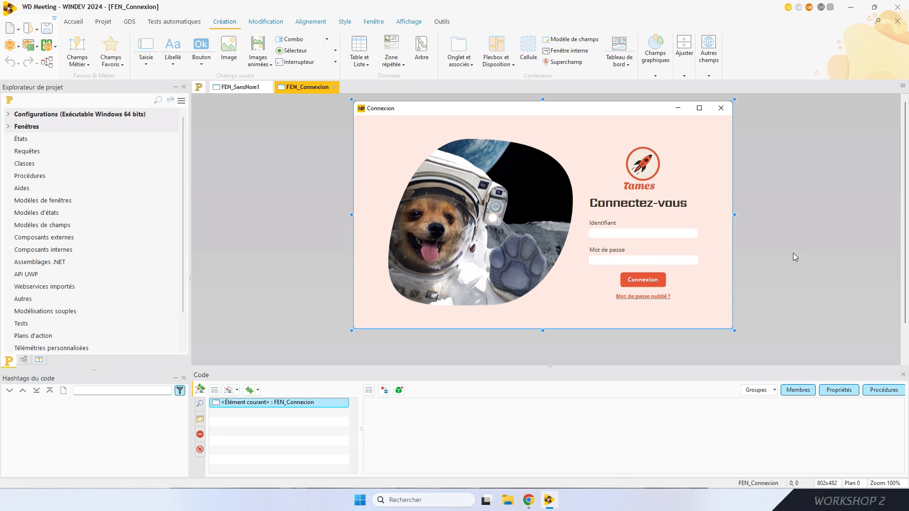
pyautogui.press('super+d')
pyautogui.doubleClick(890, 203)
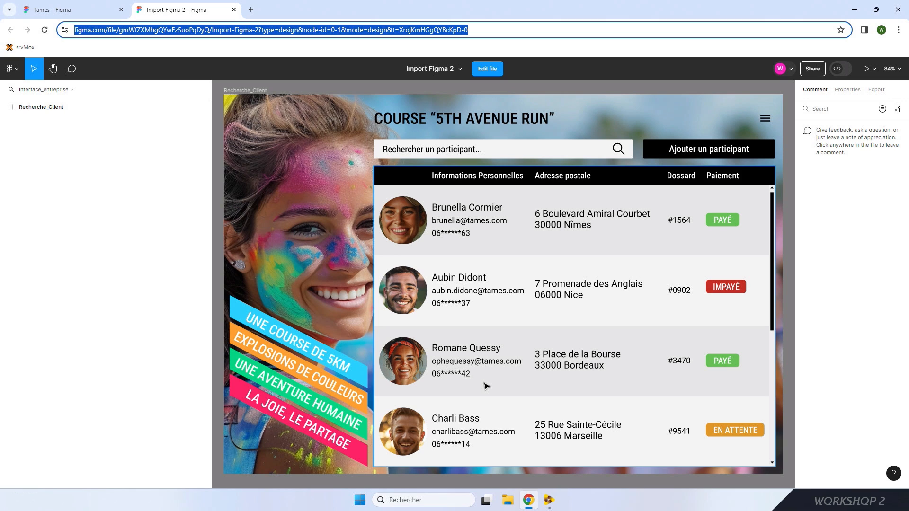
# Close the open window tabs and start a new window from a Figma mockup via Projet > Importer.
pyautogui.click(855, 10)
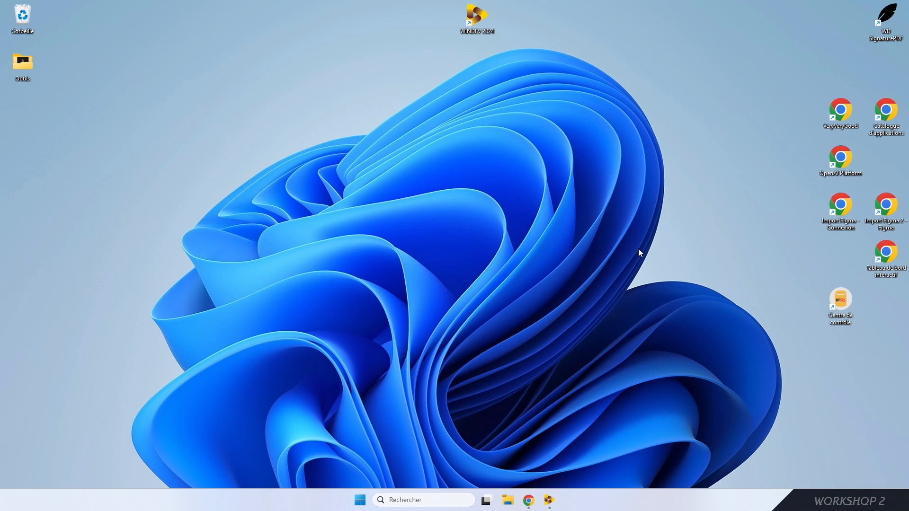
pyautogui.click(549, 501)
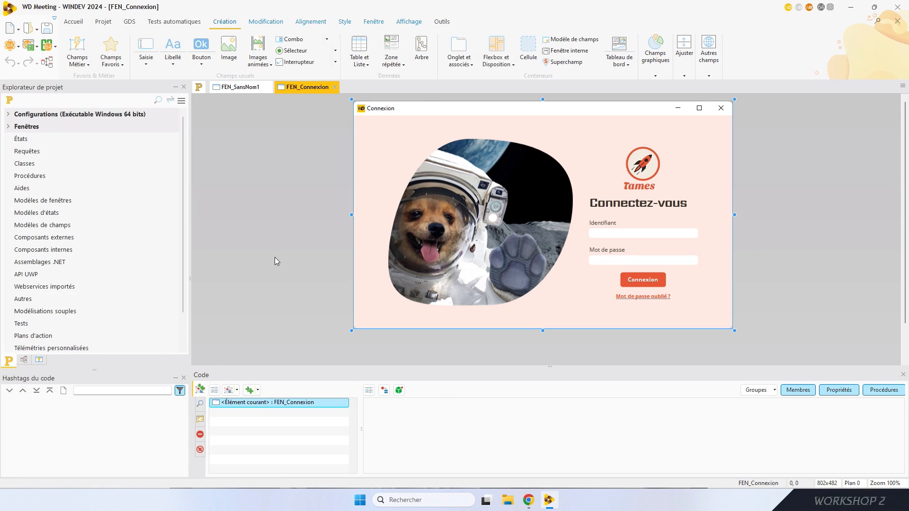
pyautogui.hotkey('ctrl', 'F4')
pyautogui.hotkey('ctrl', 'F4')
pyautogui.click(94, 27)
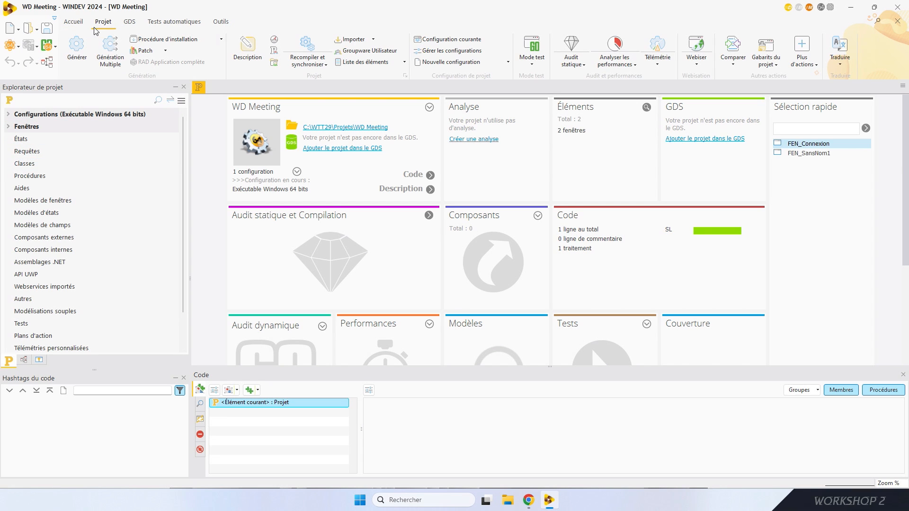
pyautogui.click(351, 40)
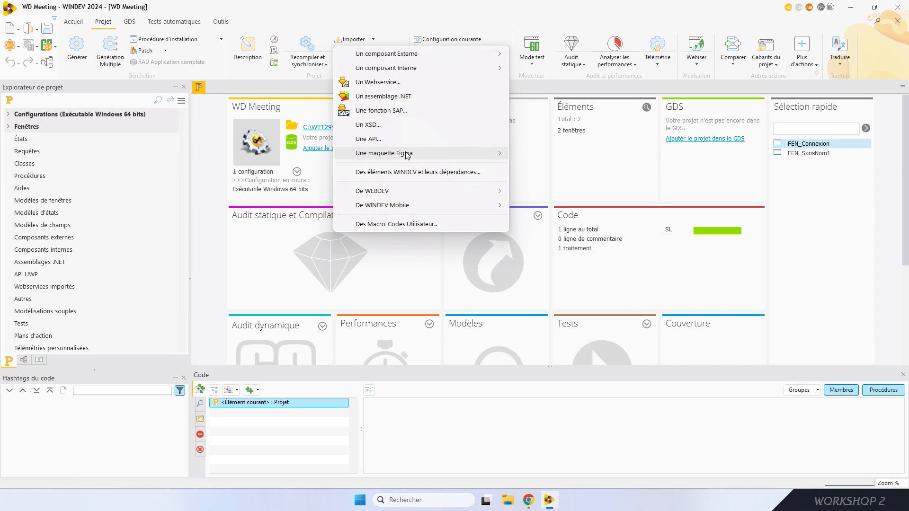
pyautogui.moveTo(407, 155)
pyautogui.click(526, 155)
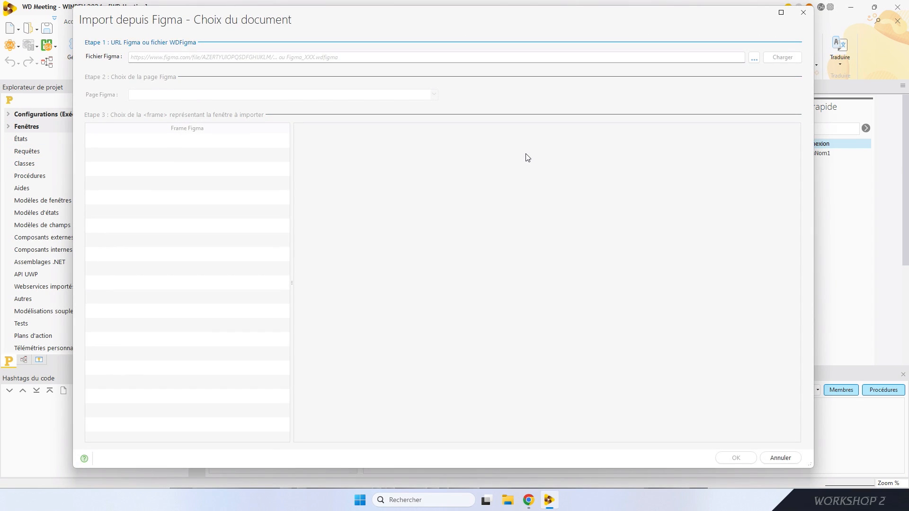
# Paste the Import Figma 2 file URL from the browser into the Fichier Figma field.
pyautogui.click(529, 500)
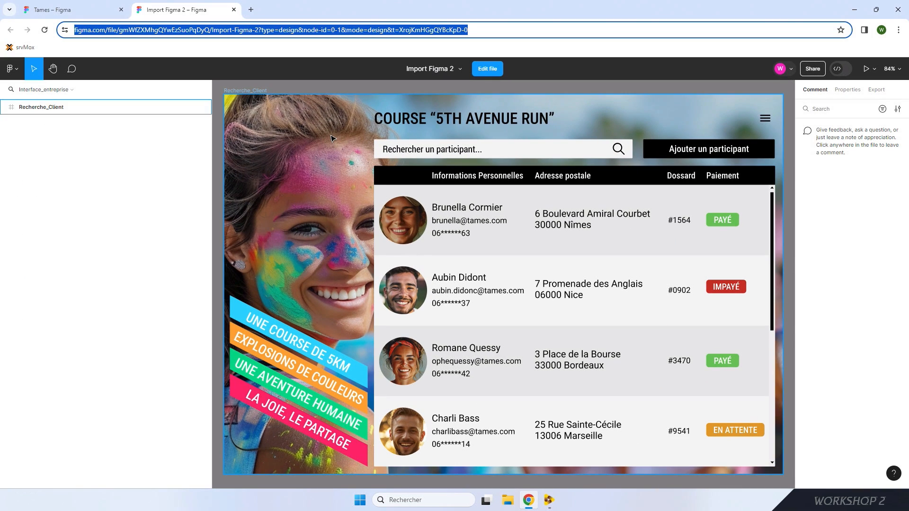
pyautogui.click(549, 500)
pyautogui.click(304, 60)
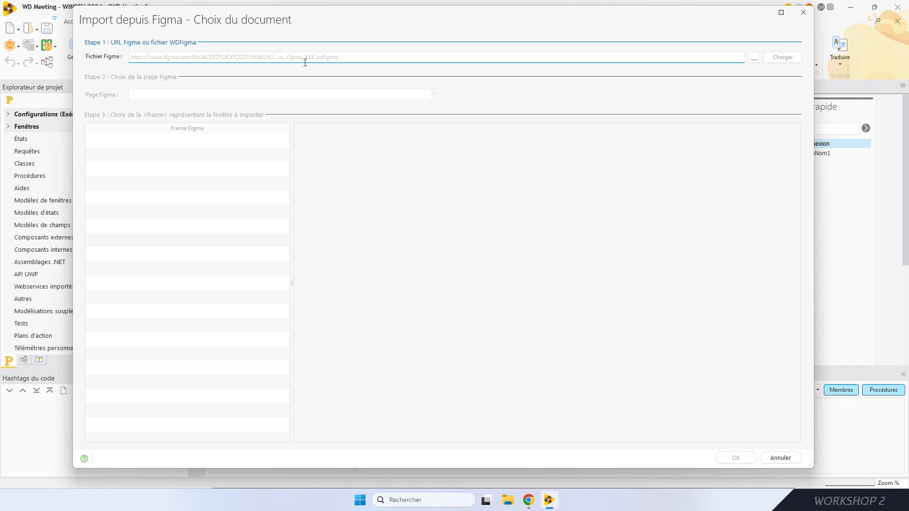
# Load the Figma pages, import the Recherche_Client frame, and recover the previous field choices.
pyautogui.click(782, 56)
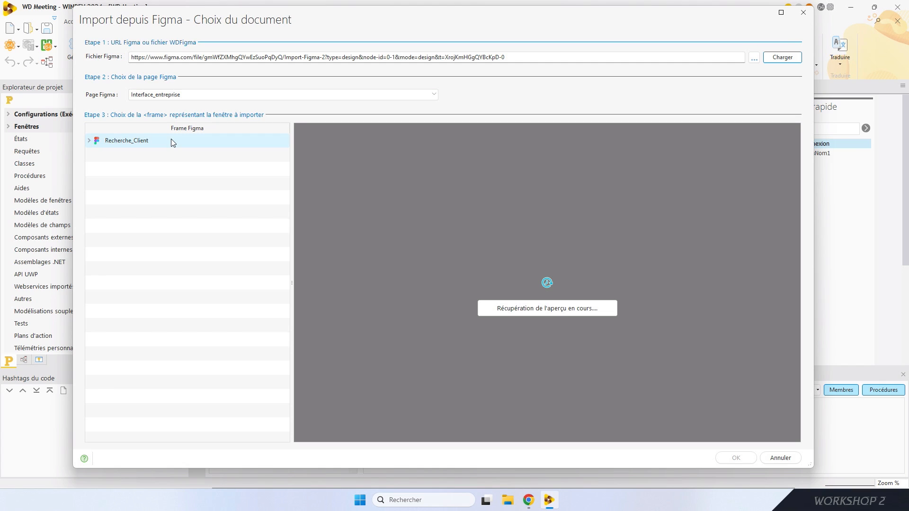
pyautogui.click(171, 140)
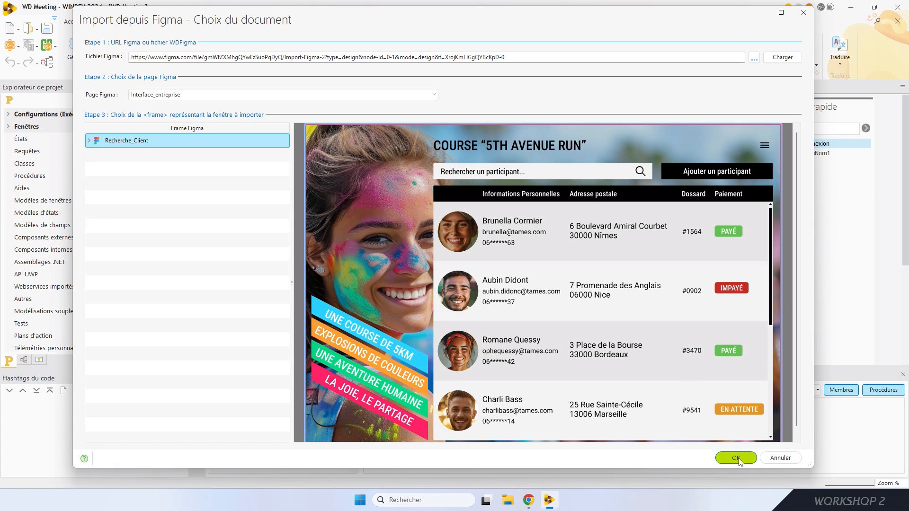
pyautogui.click(737, 458)
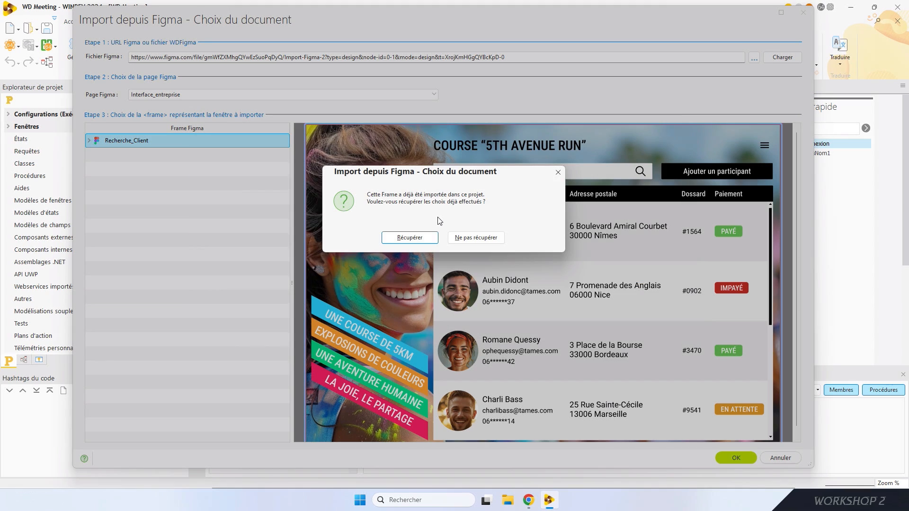
pyautogui.click(425, 238)
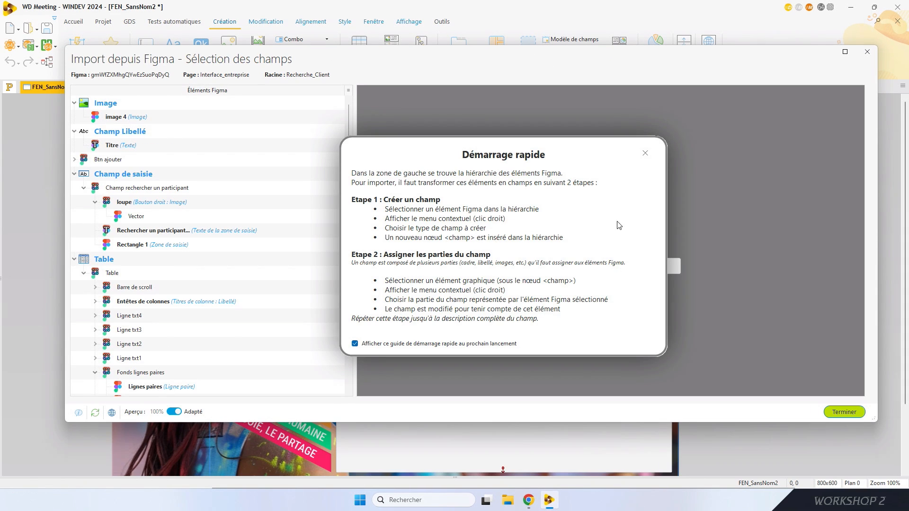
# Close the Démarrage rapide guide and review the Image and Champ Libellé element mappings.
pyautogui.click(645, 154)
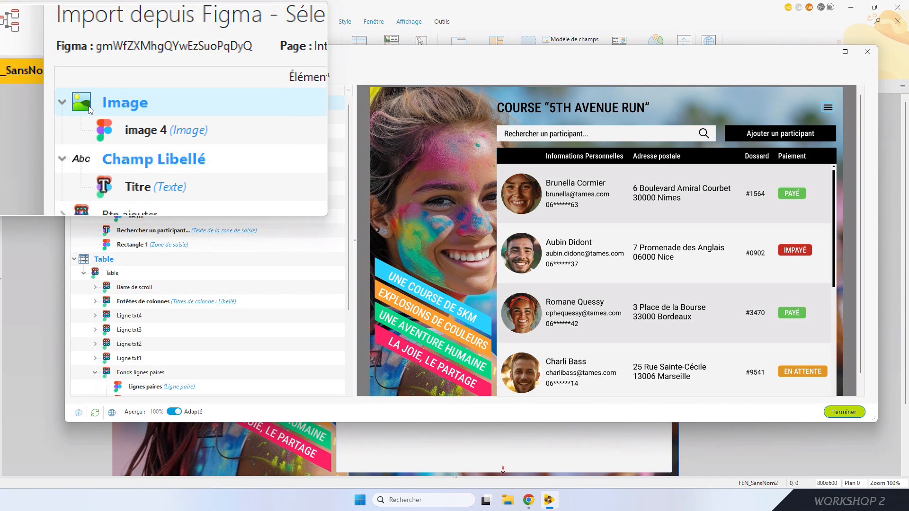
pyautogui.click(89, 106)
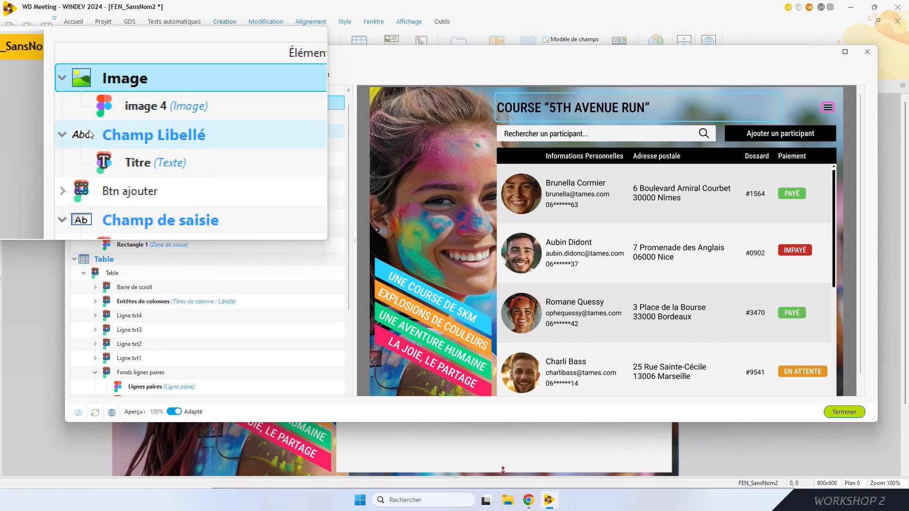
pyautogui.click(90, 134)
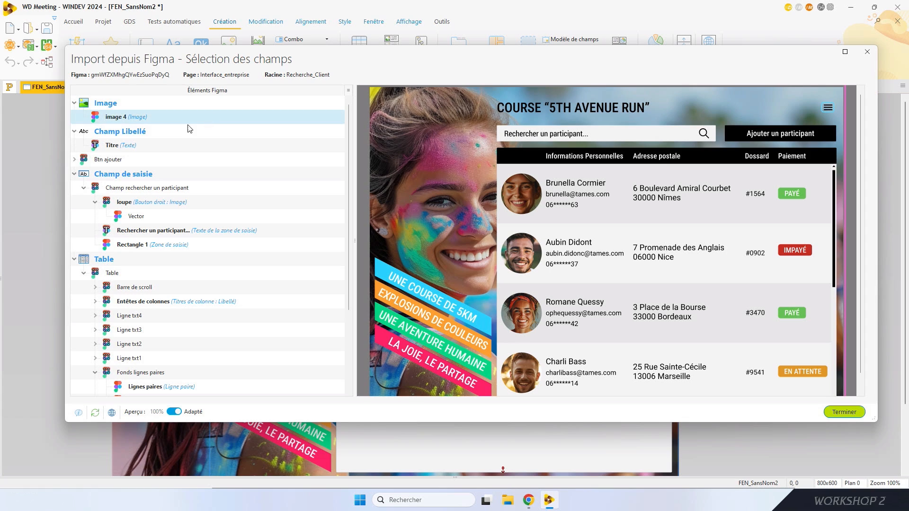
# Turn the Btn ajouter element into a Bouton field.
pyautogui.click(114, 159)
pyautogui.rightClick(122, 165)
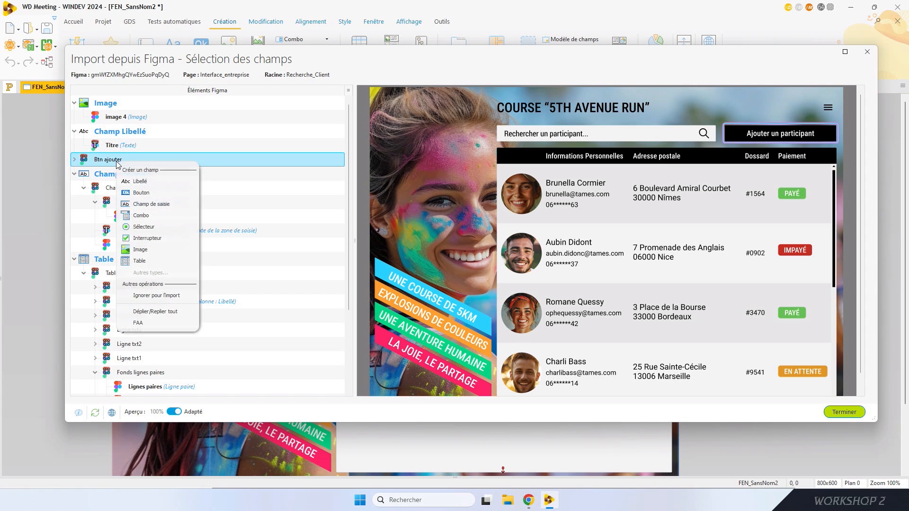
pyautogui.click(143, 195)
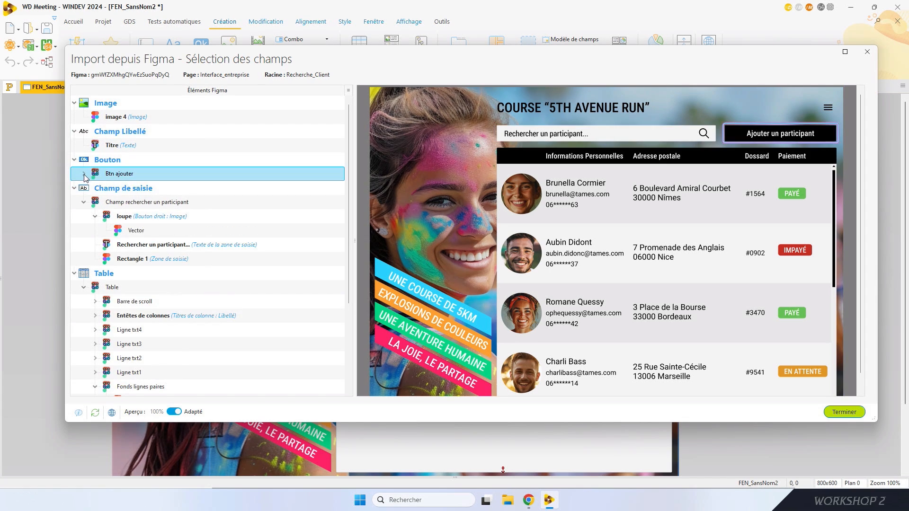
# Map 'Ajouter un participant' as button label, Rectangle 2 as outer frame, and finish the import.
pyautogui.click(84, 173)
pyautogui.rightClick(125, 187)
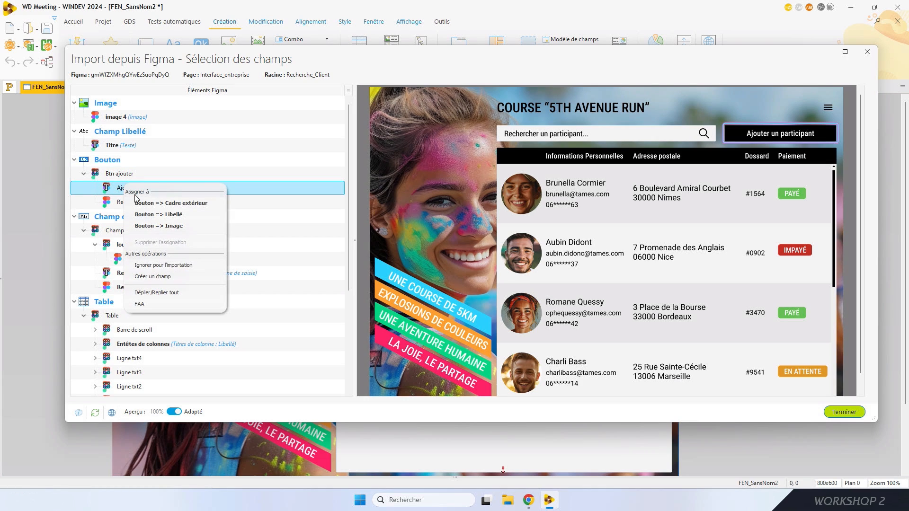
pyautogui.click(143, 214)
pyautogui.rightClick(137, 202)
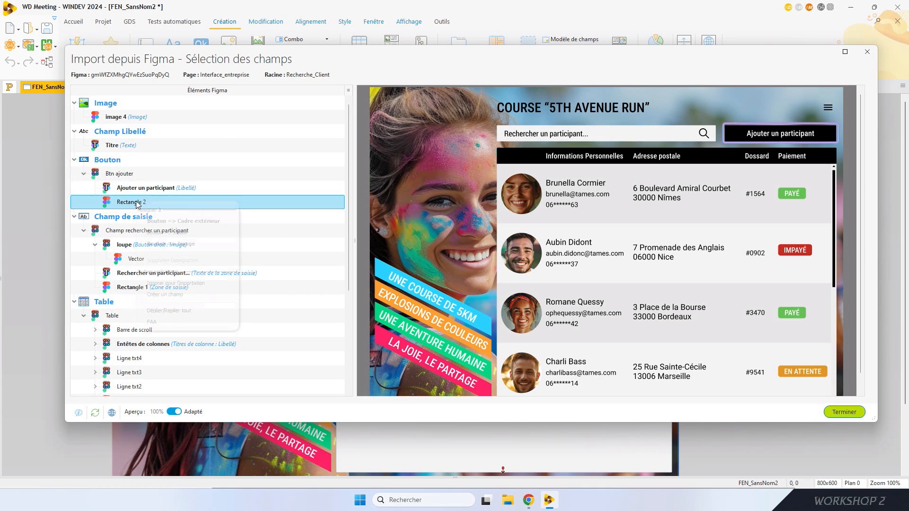
pyautogui.click(156, 221)
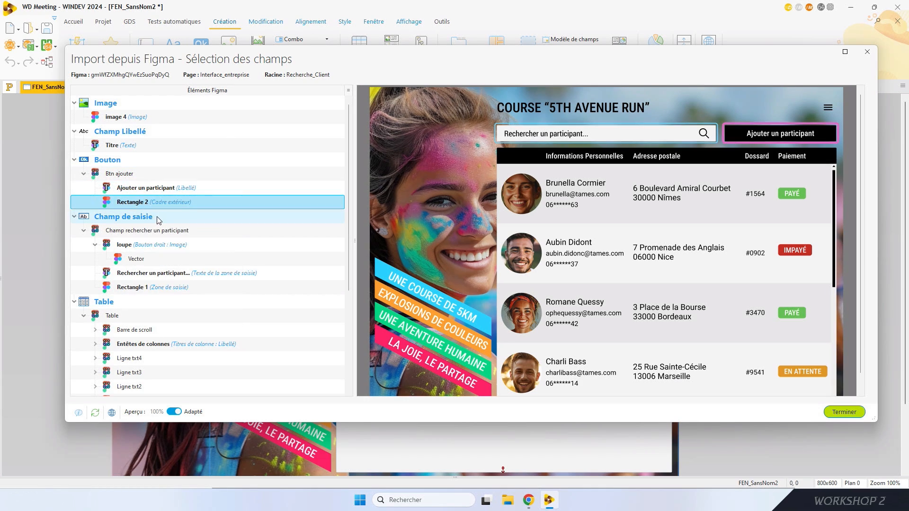
pyautogui.click(844, 413)
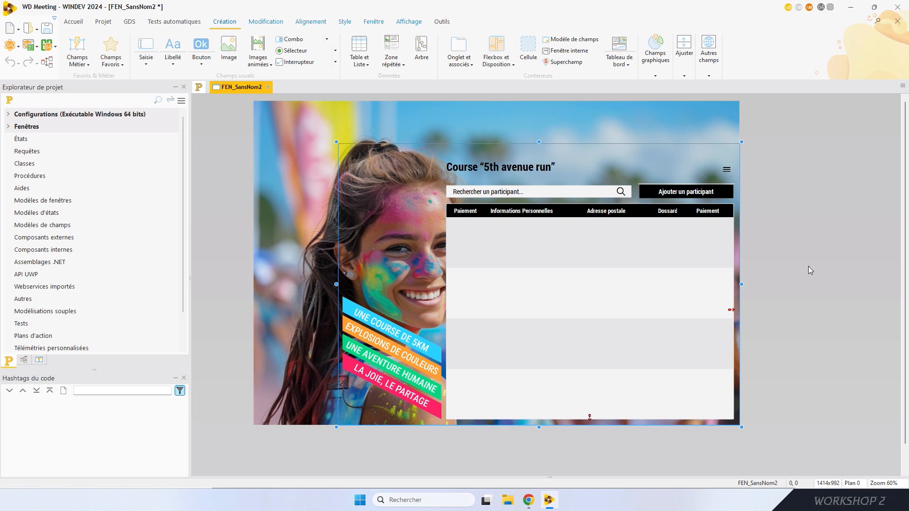
pyautogui.moveTo(528, 502)
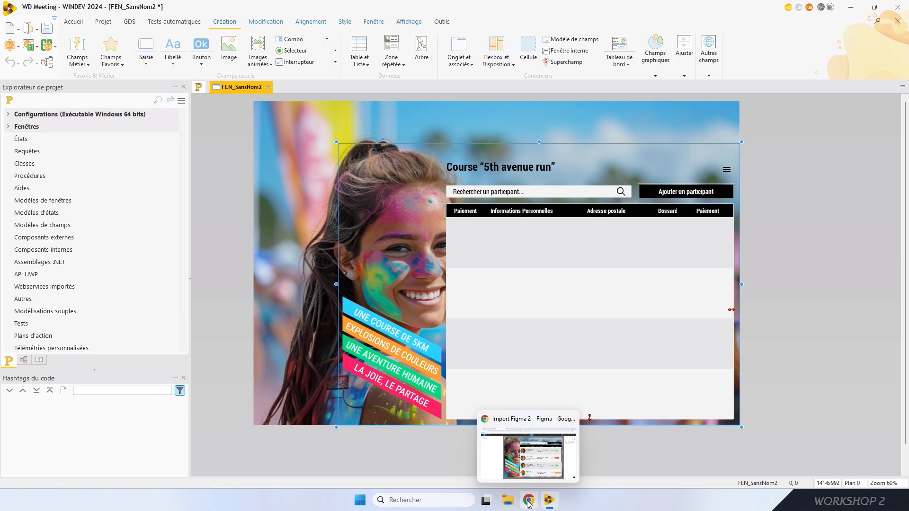
pyautogui.click(485, 432)
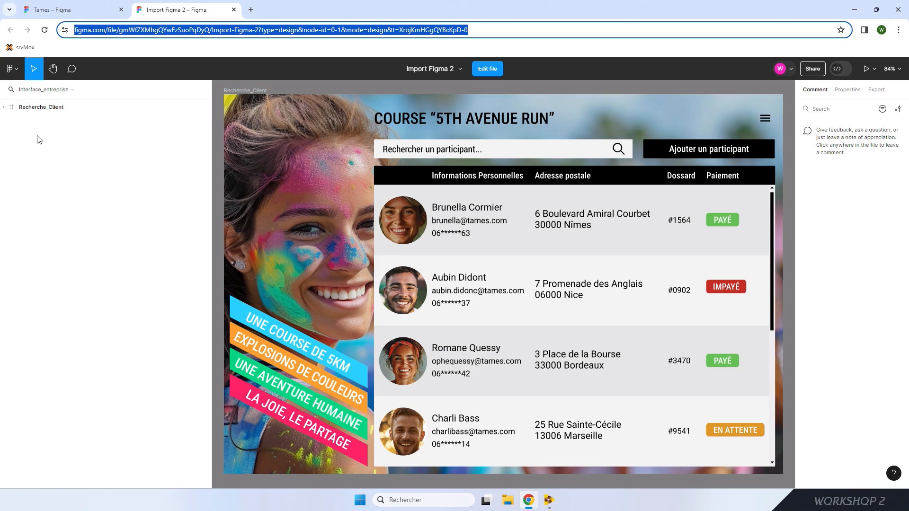
pyautogui.click(10, 69)
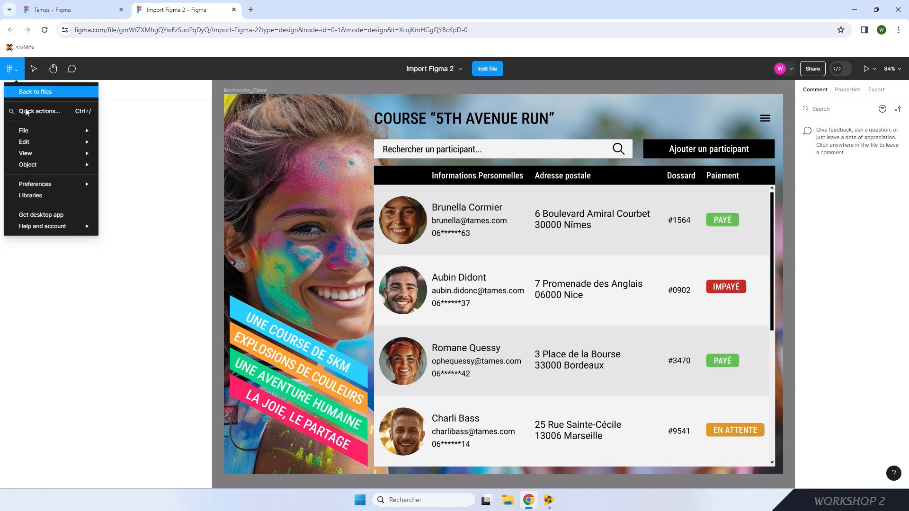
pyautogui.moveTo(36, 231)
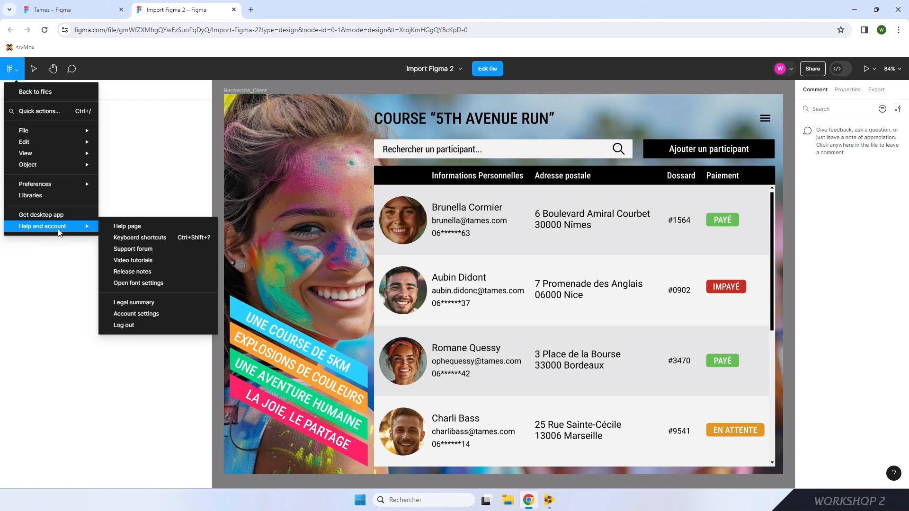
pyautogui.click(166, 315)
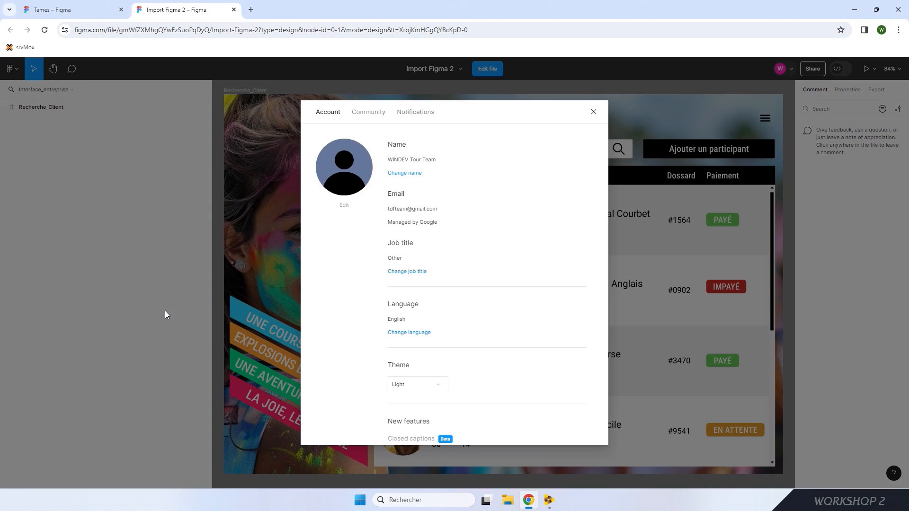
pyautogui.scroll(-3, 485, 282)
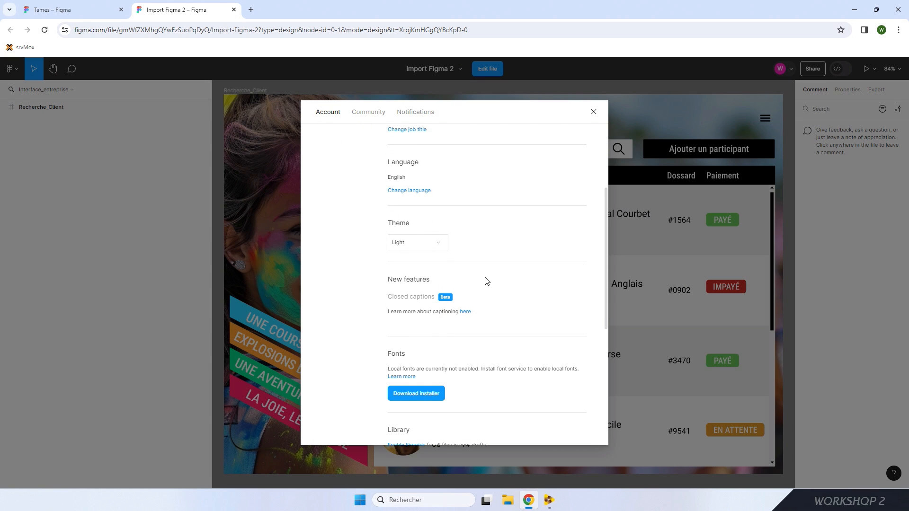
pyautogui.scroll(-5, 486, 282)
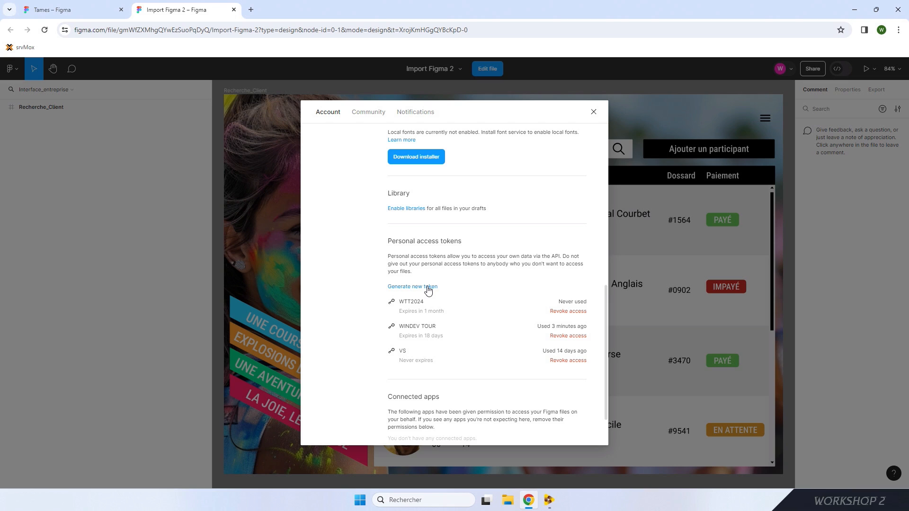
# Generate a new personal access token named WTT2024-2 and copy its value.
pyautogui.click(428, 288)
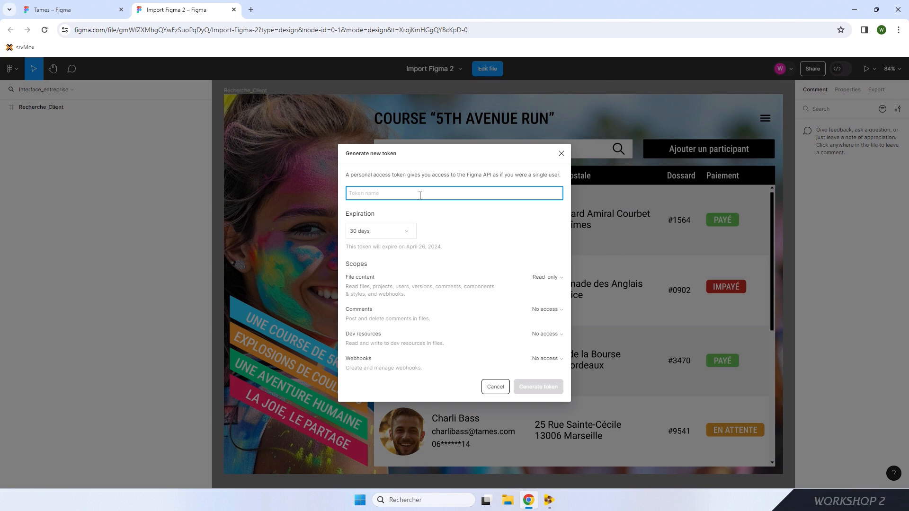
pyautogui.write('WTT2024')
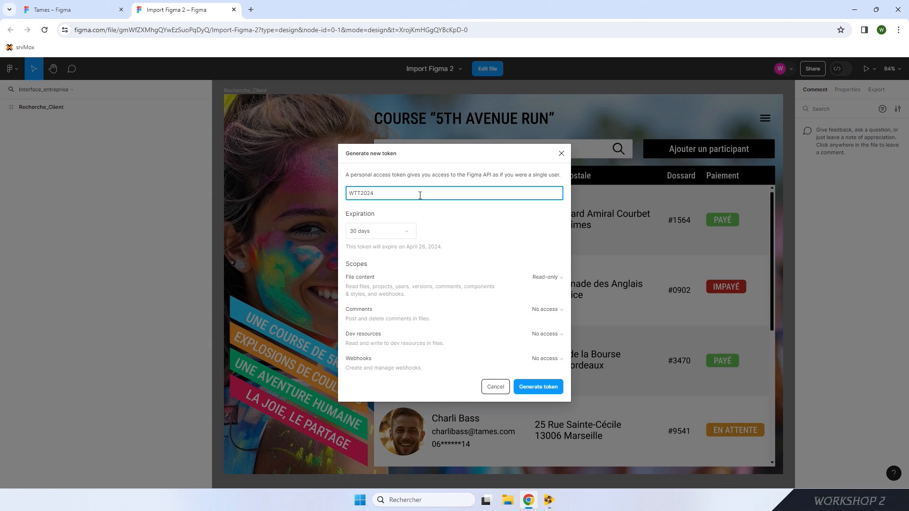
pyautogui.write('-2')
pyautogui.click(544, 385)
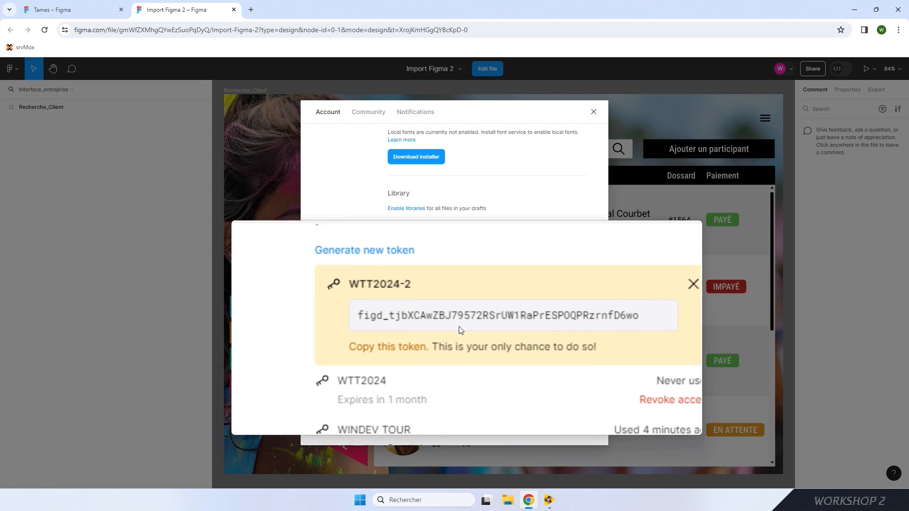
pyautogui.click(441, 336)
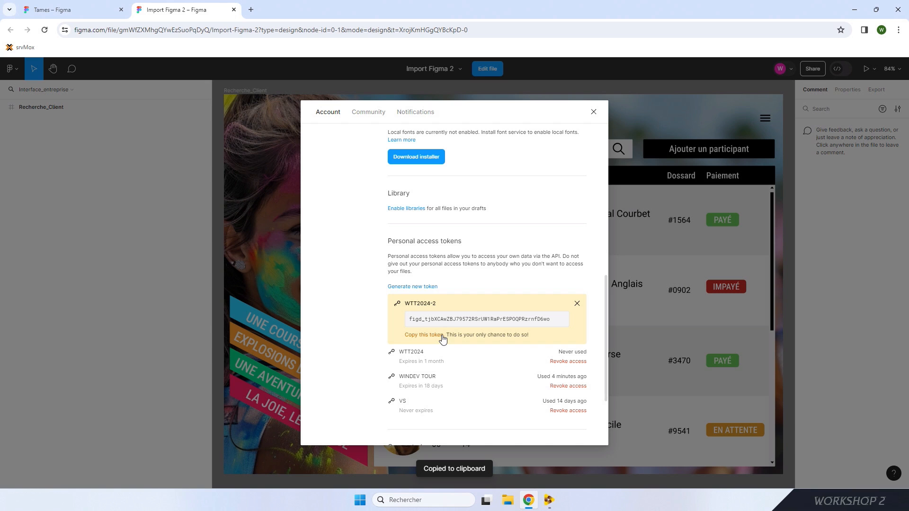
# Open WINDEV's general options at API tierces and select the stored Clé Figma value.
pyautogui.click(549, 500)
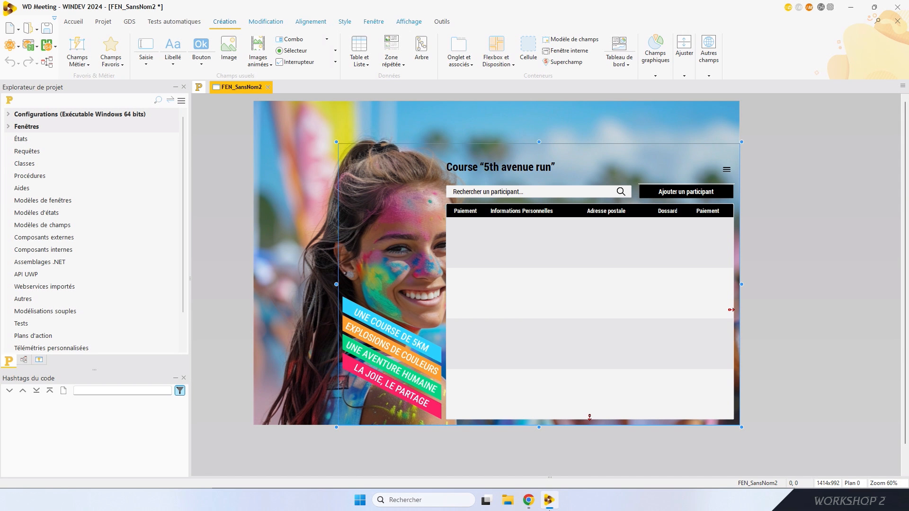
pyautogui.click(103, 21)
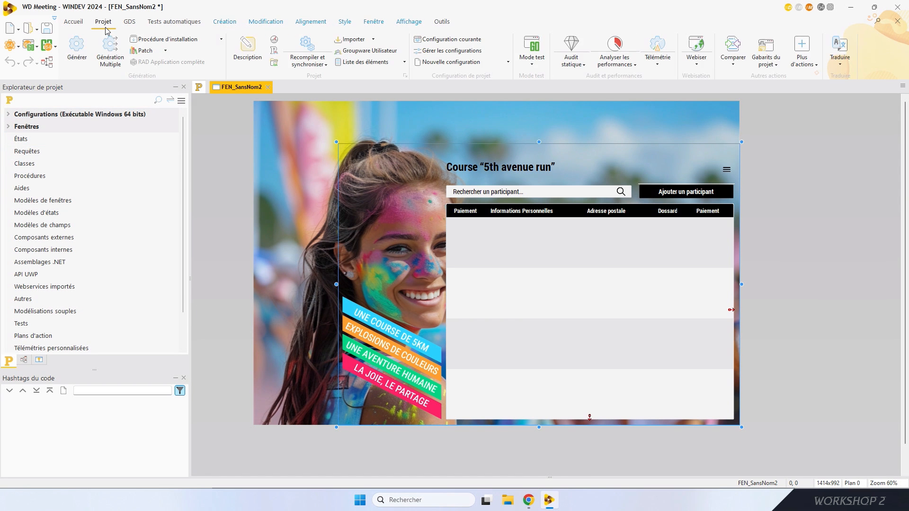
pyautogui.click(73, 21)
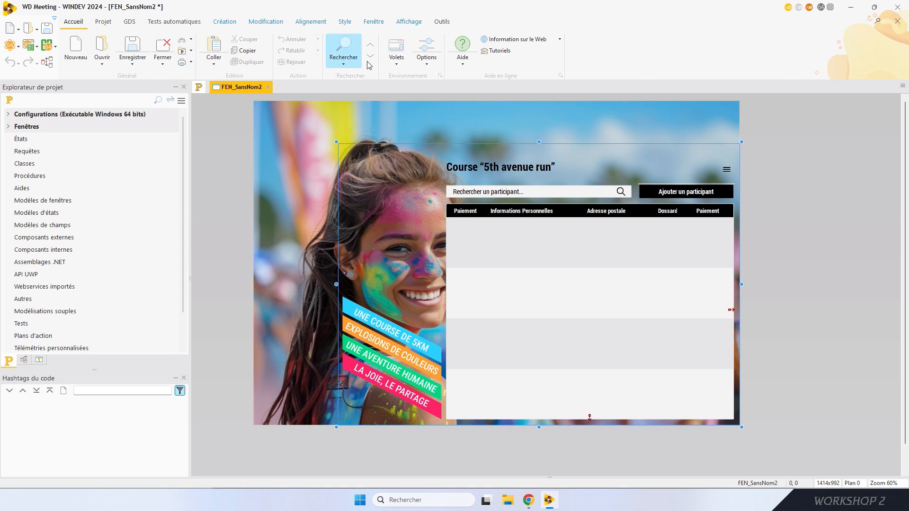
pyautogui.click(428, 68)
pyautogui.click(432, 78)
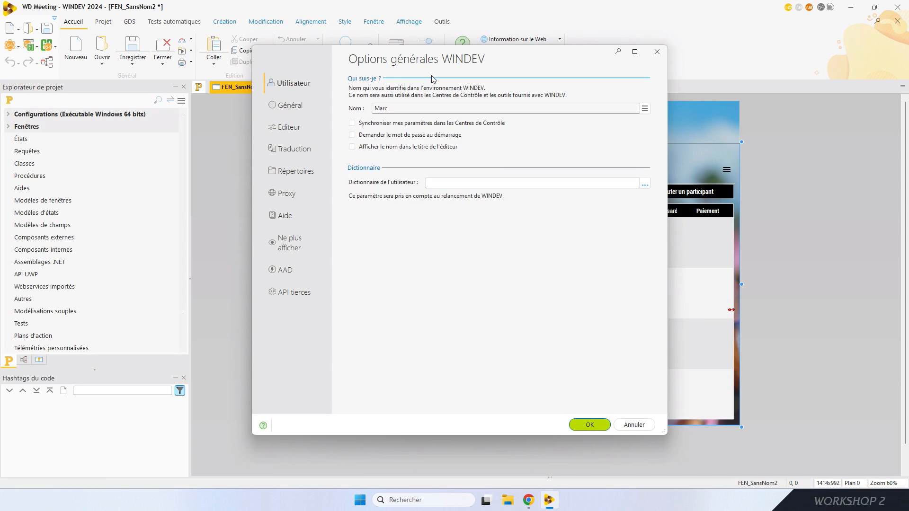
pyautogui.click(295, 293)
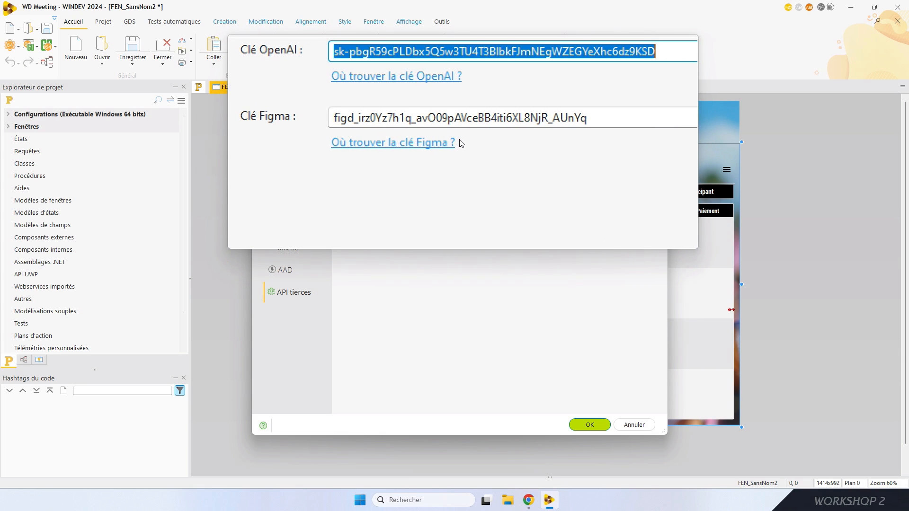
pyautogui.click(459, 128)
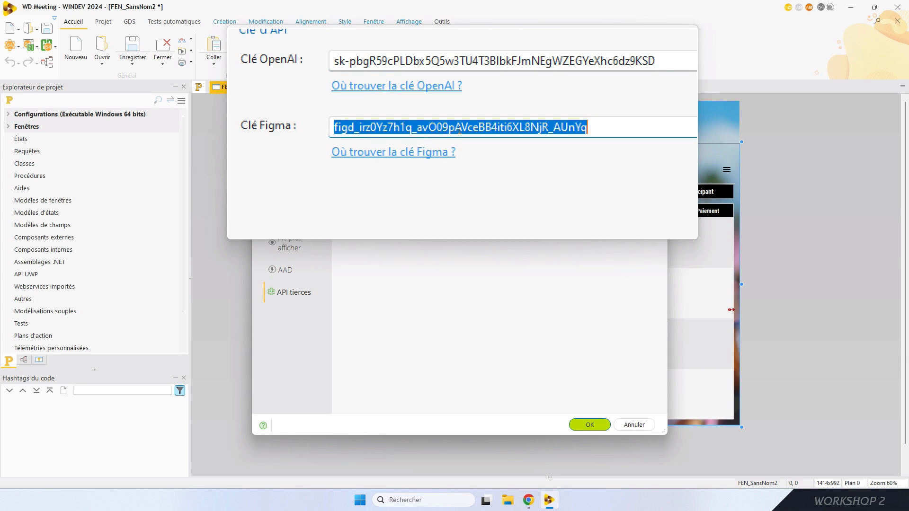
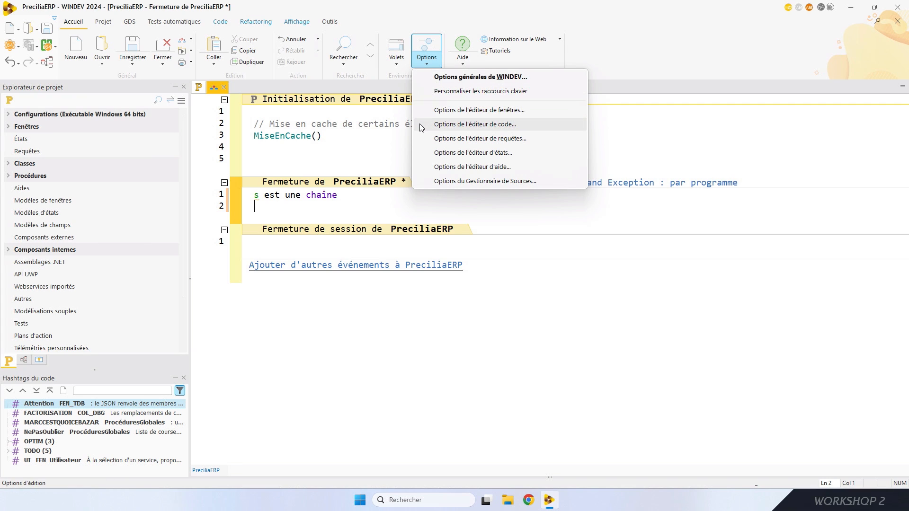
# Check and close the code editor options, then delete the 's est une chaine' declaration.
pyautogui.click(421, 126)
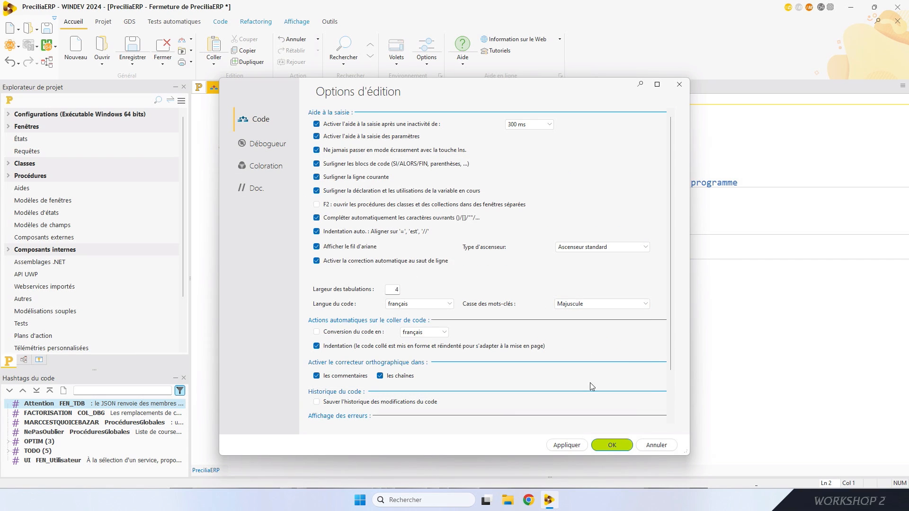
pyautogui.click(654, 445)
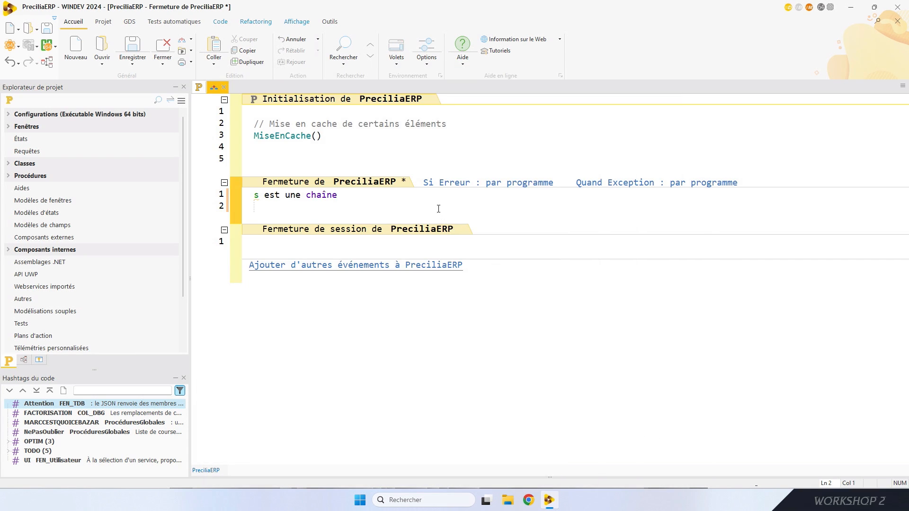
pyautogui.hotkey('shift', 'Up')
pyautogui.press('BackSpace')
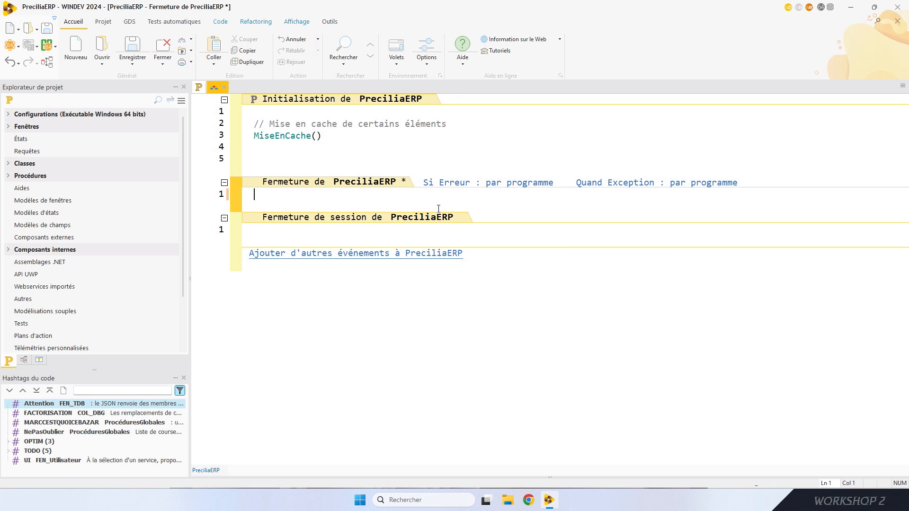
# Type a trial fOuvre() call in the closing event, then delete that line again.
pyautogui.write('fOuvre()')
pyautogui.press('Return')
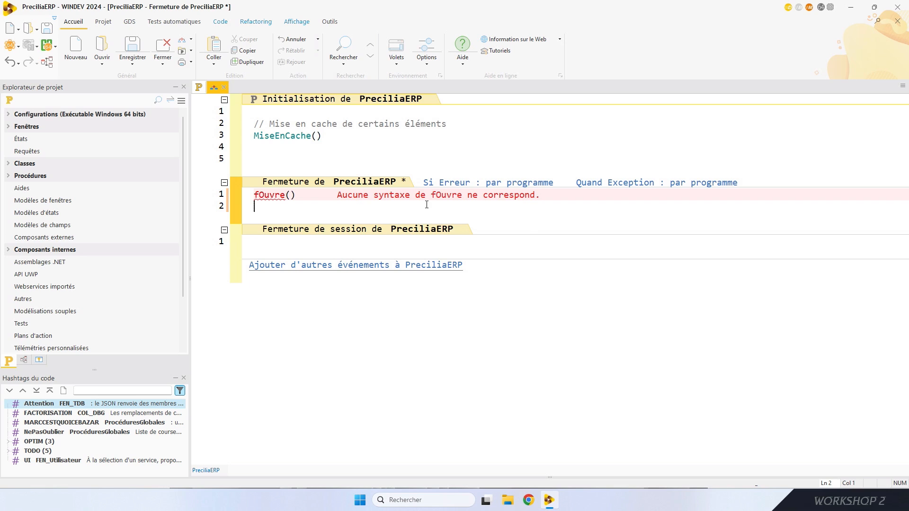
pyautogui.hotkey('shift', 'Up')
pyautogui.press('Delete')
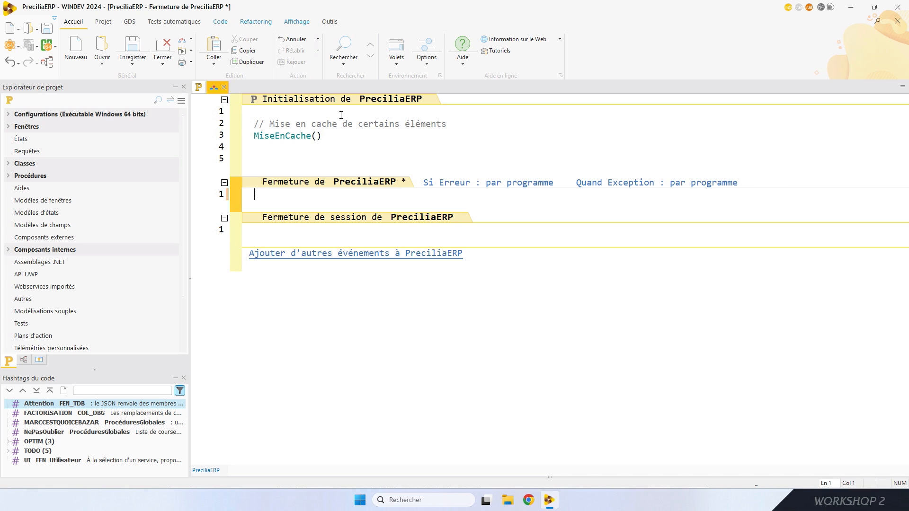
# Open the project string manager filtered to CProducteurConsommateur, keeping all string types.
pyautogui.click(220, 21)
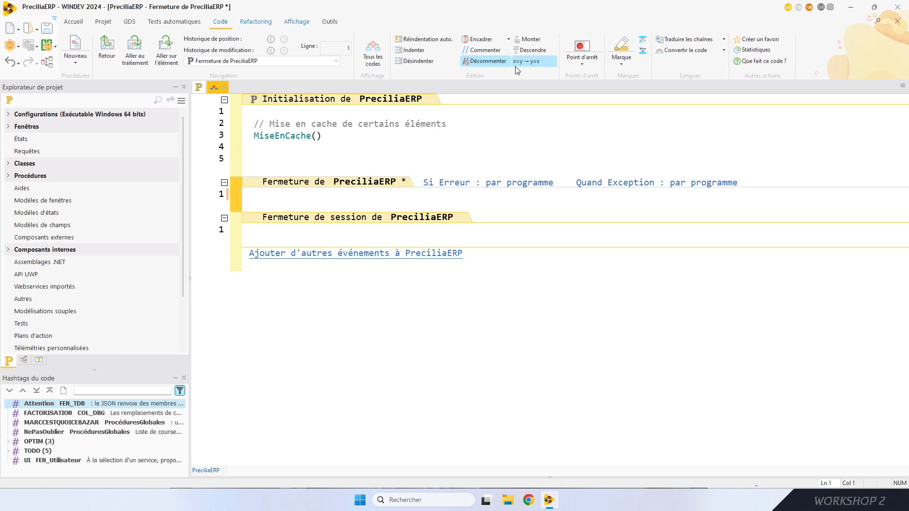
pyautogui.click(724, 40)
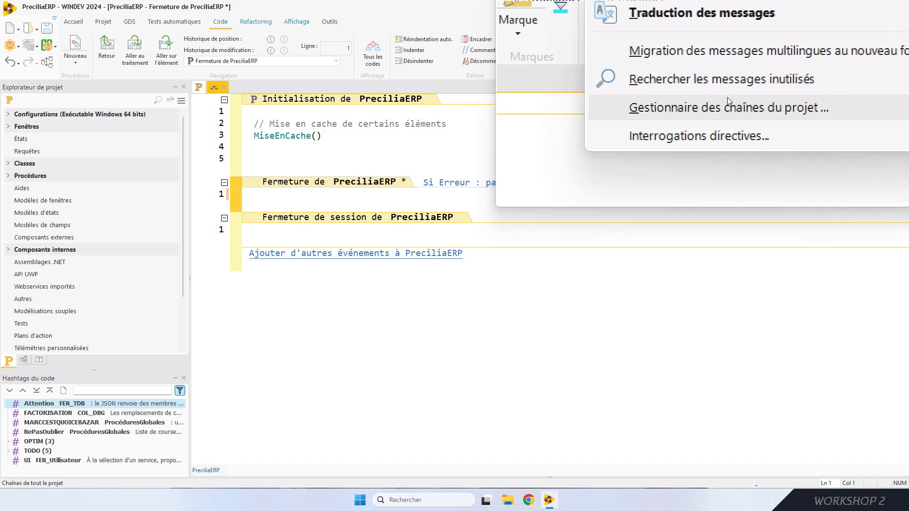
pyautogui.click(711, 104)
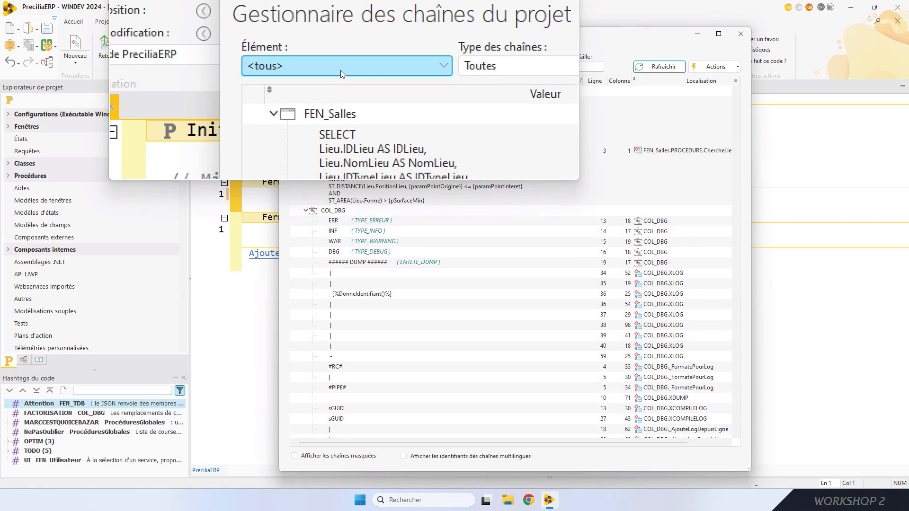
pyautogui.click(341, 67)
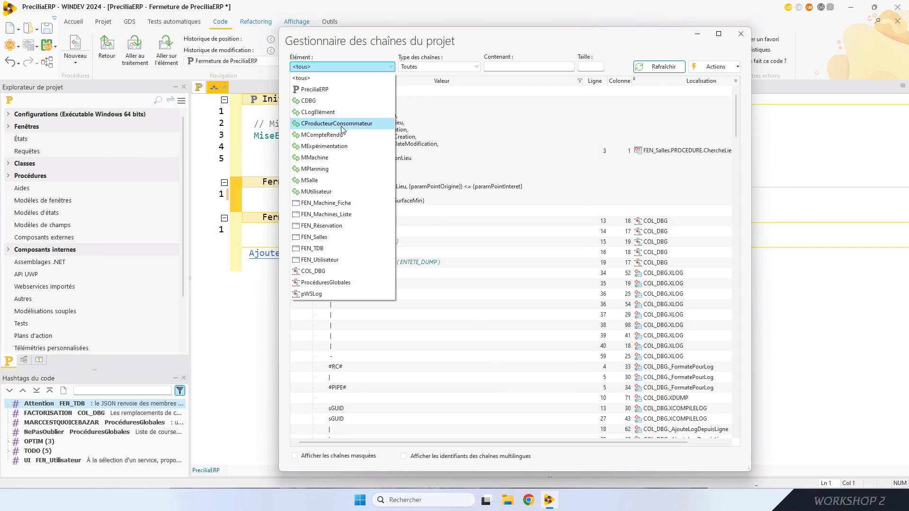
pyautogui.click(341, 124)
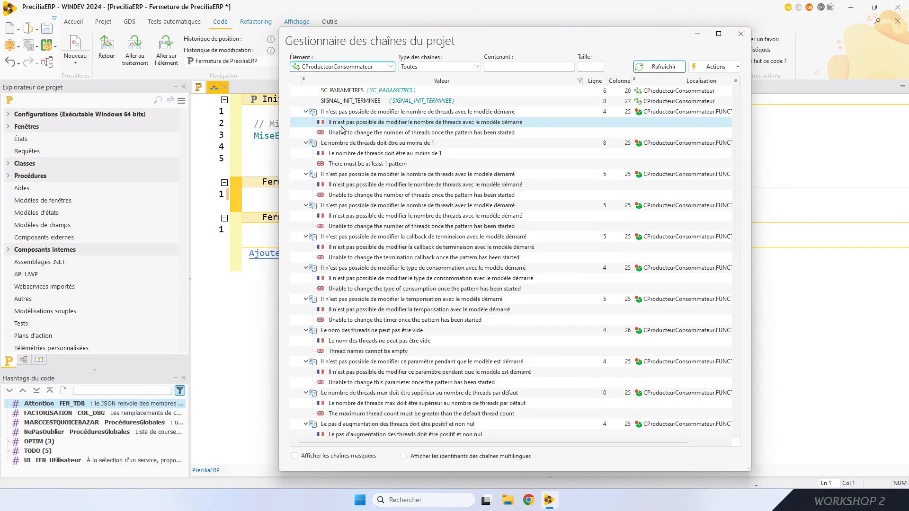
pyautogui.click(428, 67)
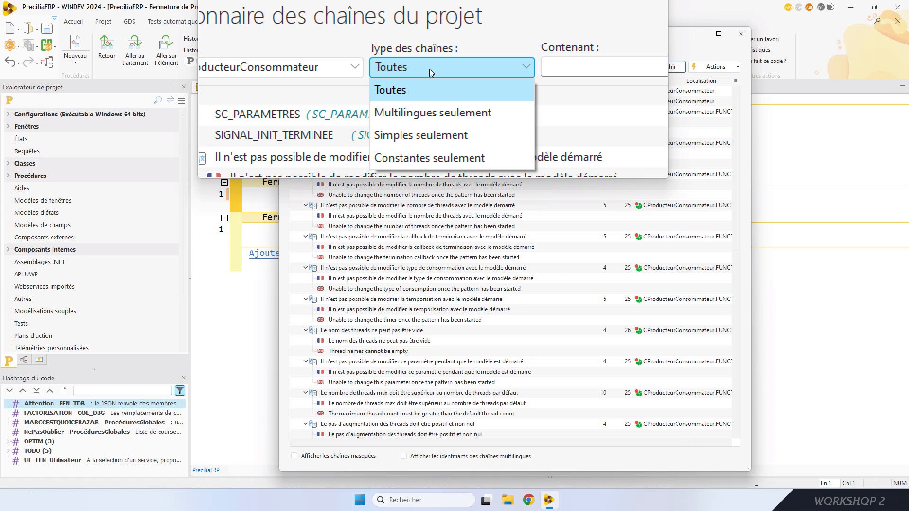
pyautogui.click(429, 69)
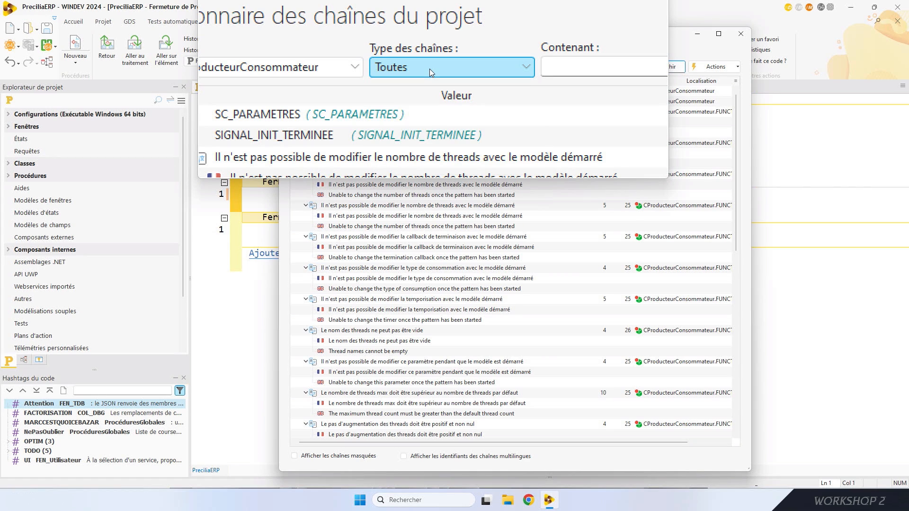
pyautogui.click(489, 69)
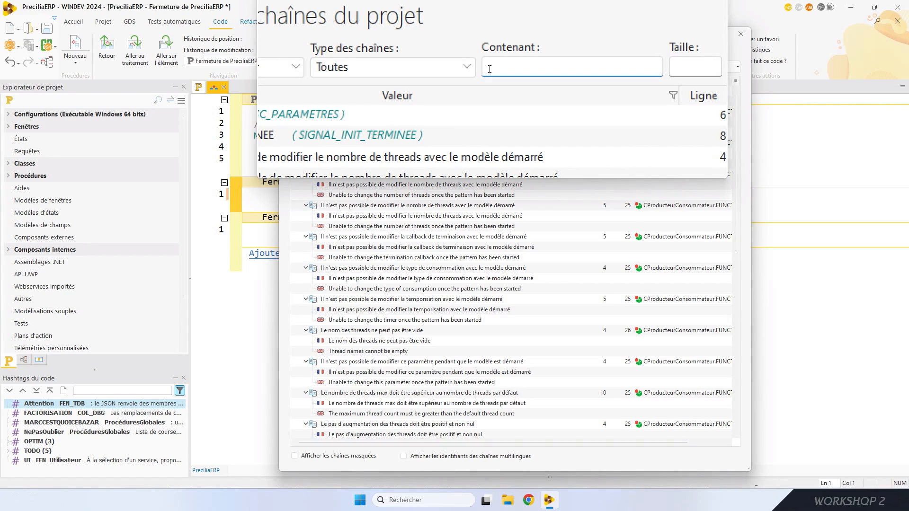
# Look up where SC_PARAMETRES is defined in code, then sort the strings by Valeur in reverse order.
pyautogui.doubleClick(377, 92)
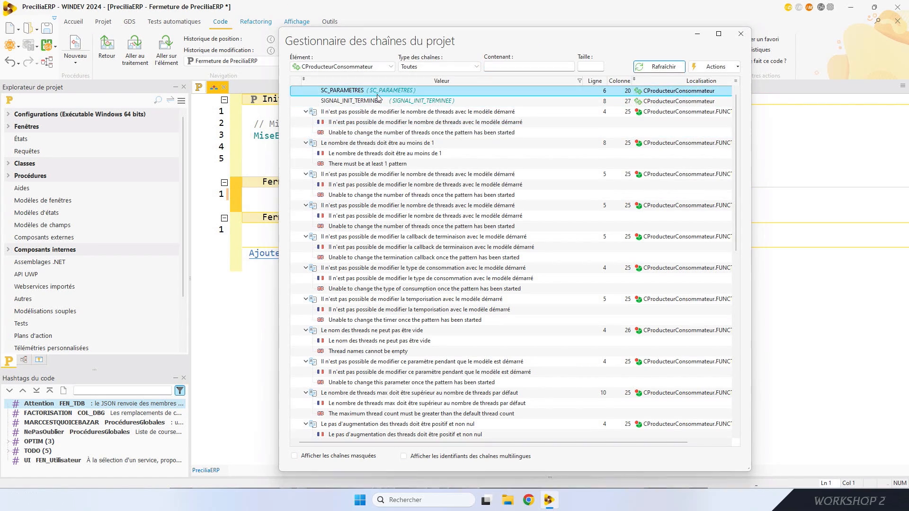
pyautogui.moveTo(381, 49); pyautogui.dragTo(652, 56)
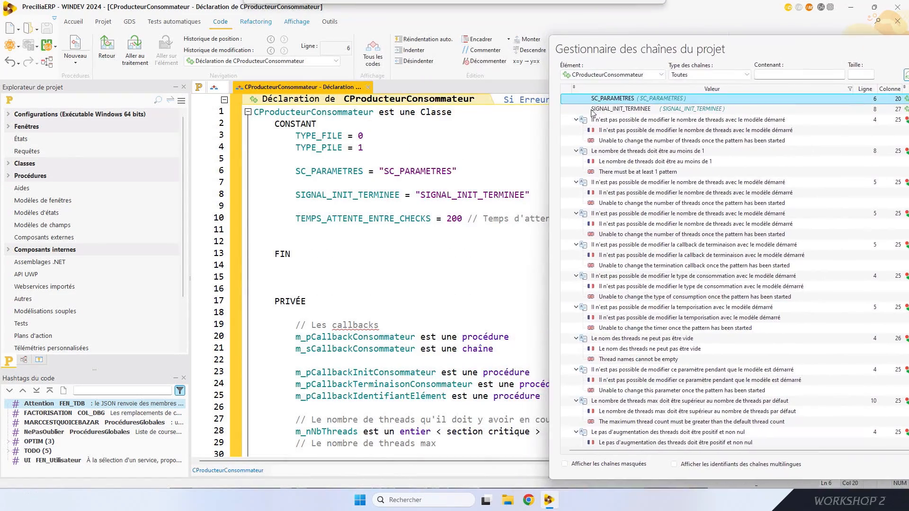
pyautogui.click(459, 172)
pyautogui.scroll(-10, 459, 179)
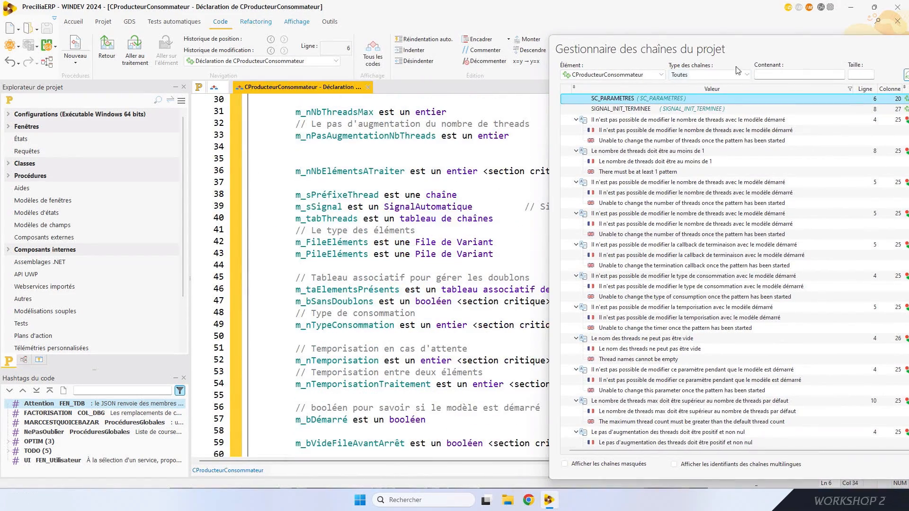
pyautogui.moveTo(755, 48); pyautogui.dragTo(476, 30)
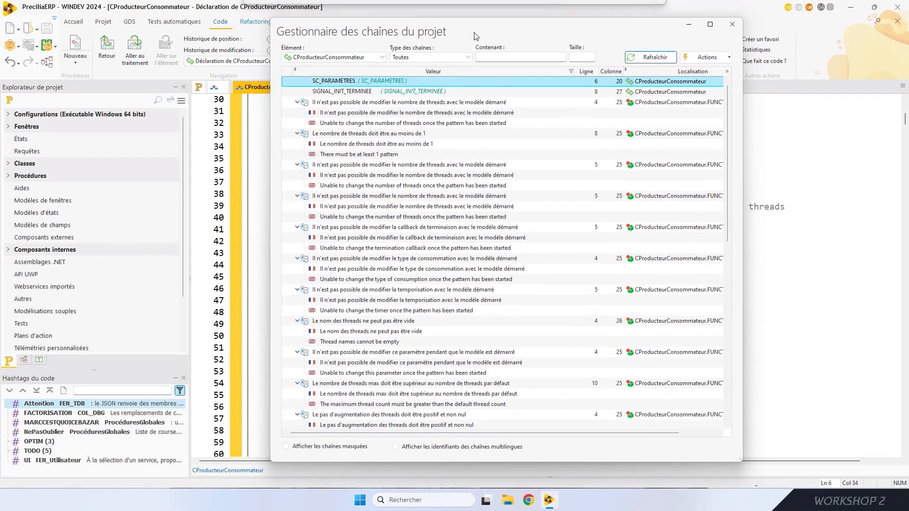
pyautogui.click(435, 73)
pyautogui.click(435, 73)
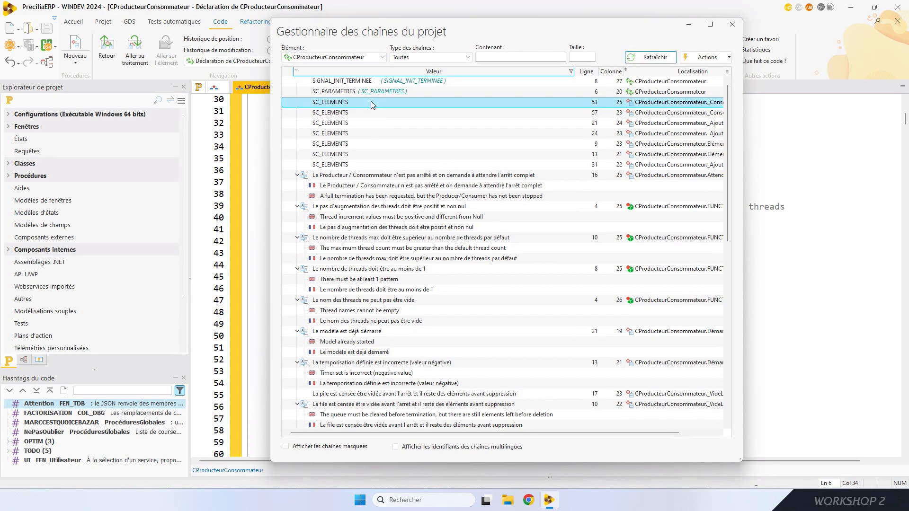
# Merge the seven SC_ELEMENTS strings into one constant named SectionCritiqueElements.
pyautogui.keyDown('shift'); pyautogui.click(368, 166); pyautogui.keyUp('shift')
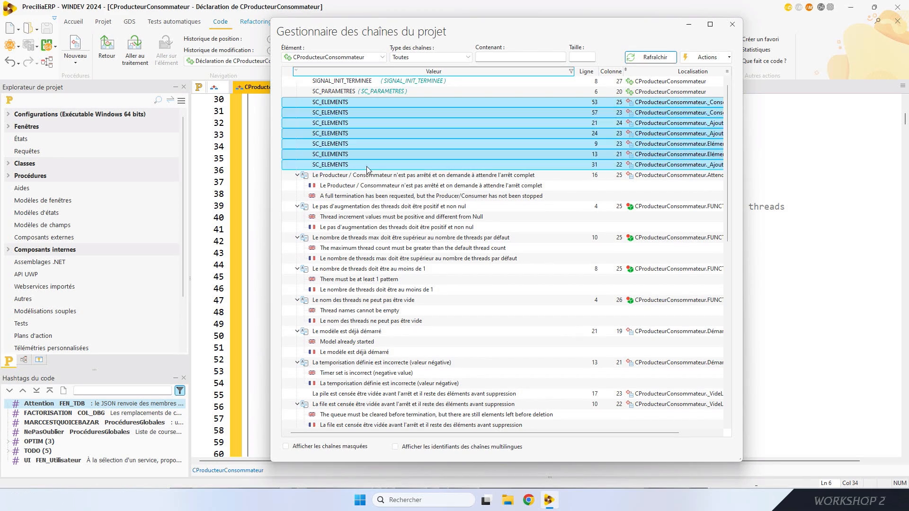
pyautogui.rightClick(357, 102)
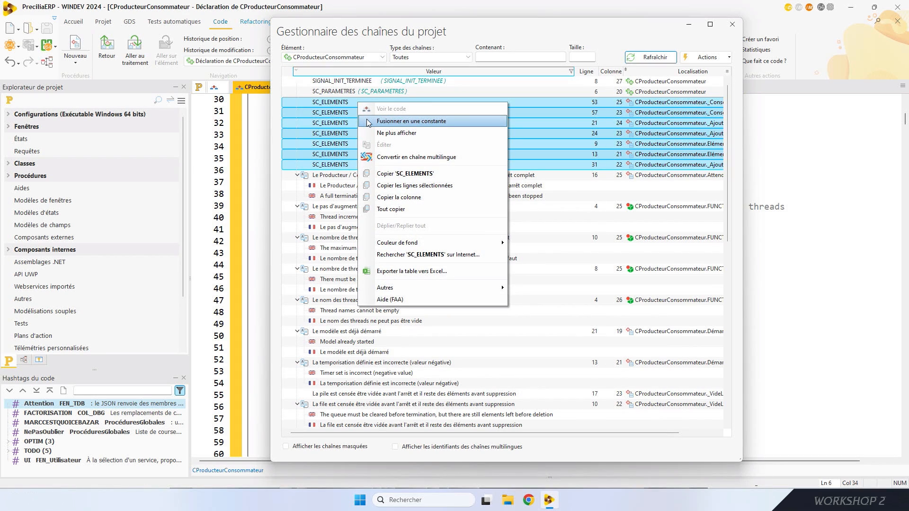
pyautogui.click(368, 123)
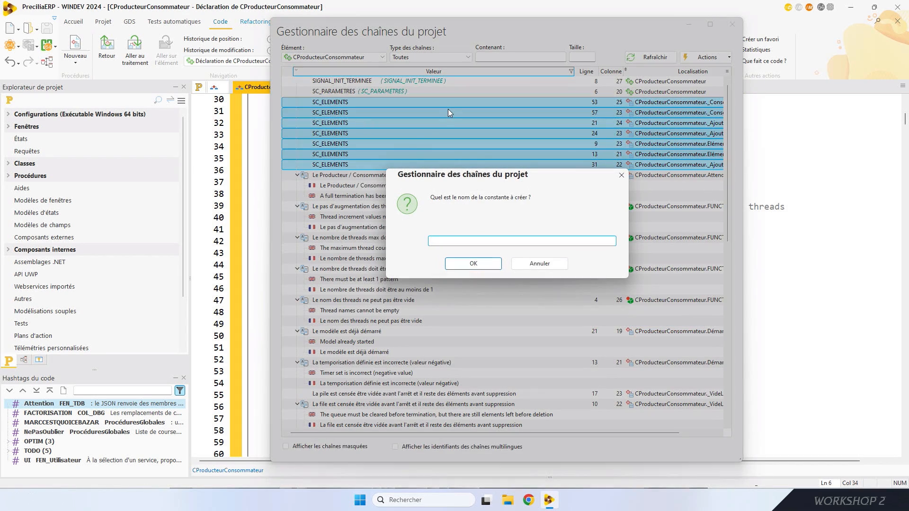
pyautogui.write('SectionCritiqueElements')
pyautogui.press('Return')
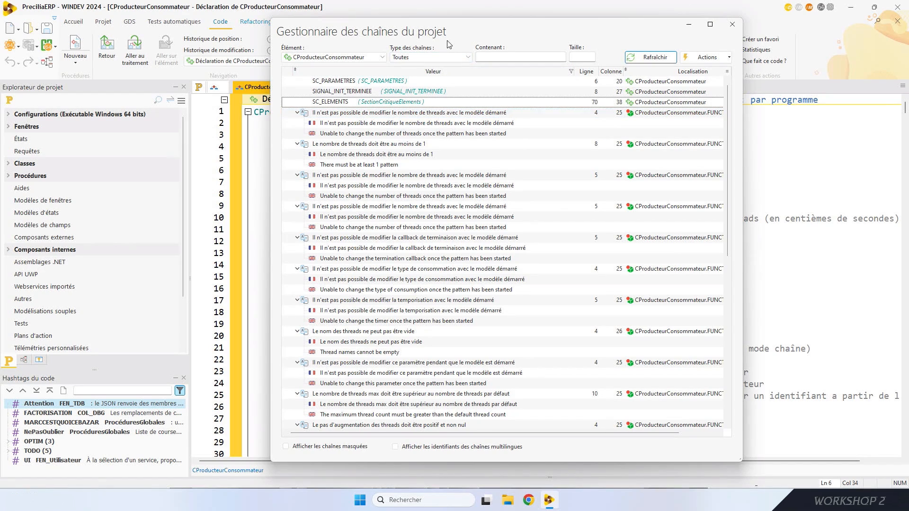
# Check the new constant at the end of the class declaration, then close the string manager.
pyautogui.moveTo(448, 42); pyautogui.dragTo(716, 81)
pyautogui.click(501, 238)
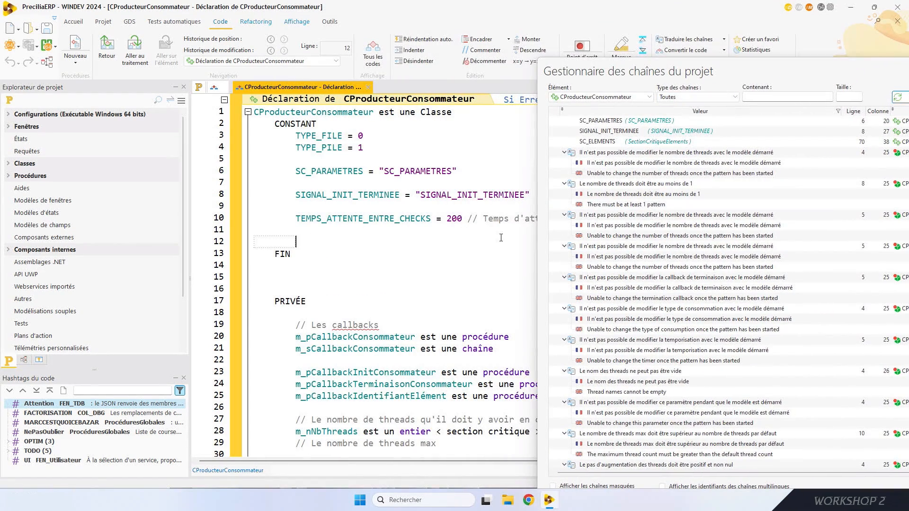
pyautogui.hotkey('ctrl', 'End')
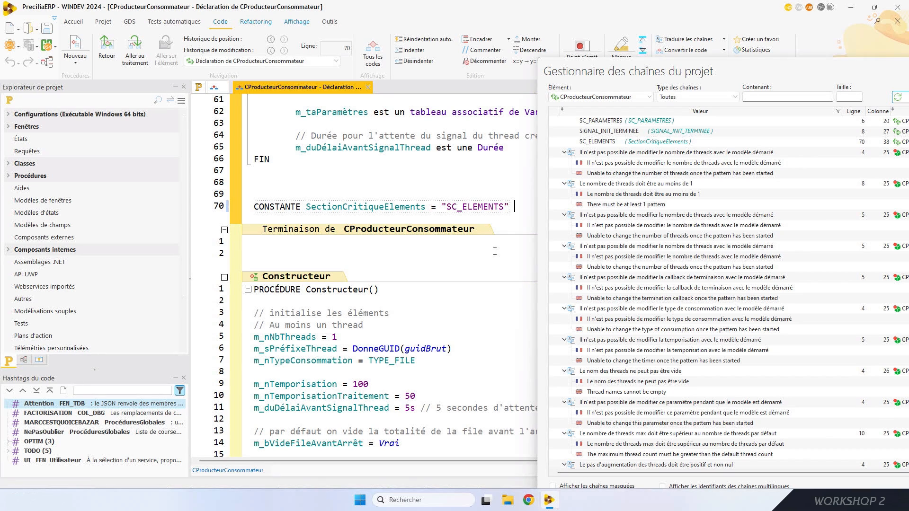
pyautogui.doubleClick(716, 76)
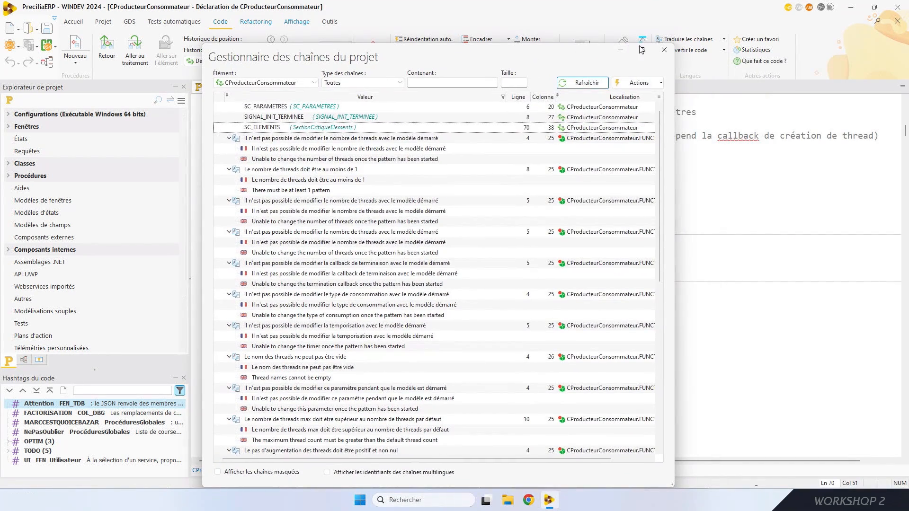
pyautogui.click(664, 49)
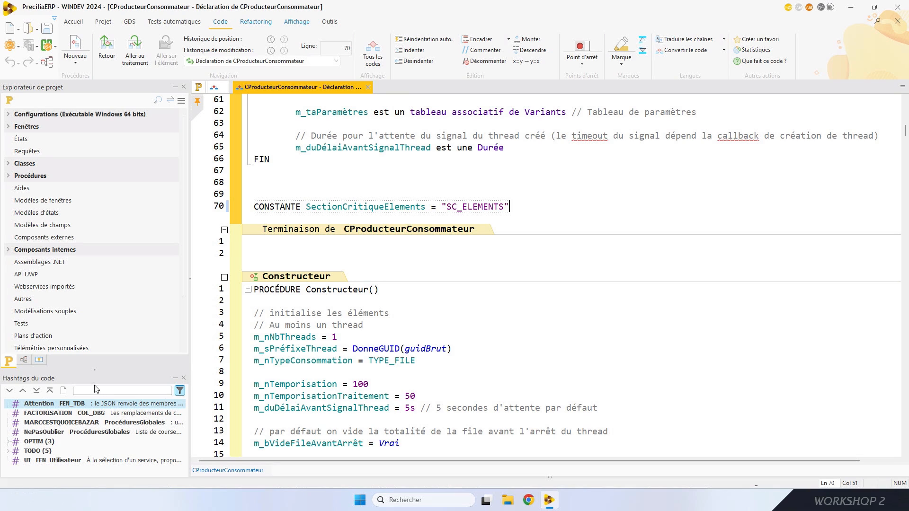
# Enlarge the Hashtags du code pane and open the XCOMPILELOG code tagged OPTIM.
pyautogui.moveTo(94, 370); pyautogui.dragTo(93, 253)
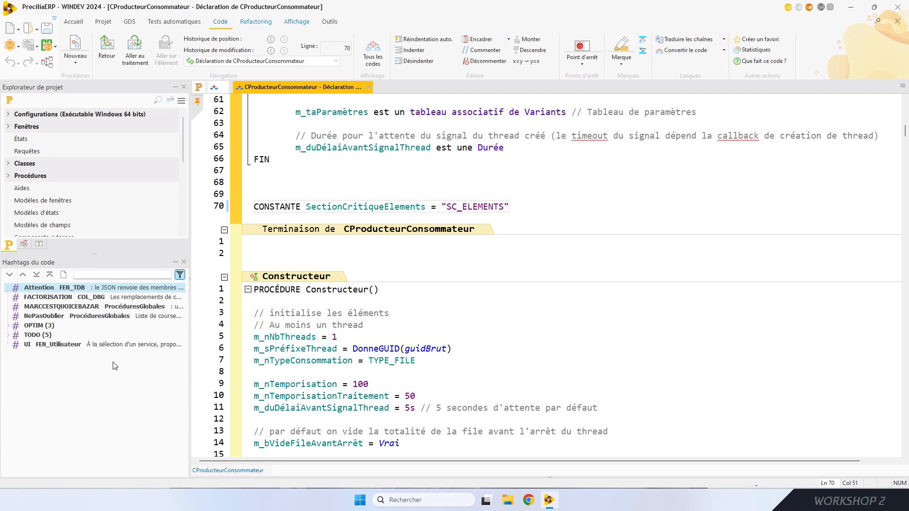
pyautogui.click(37, 326)
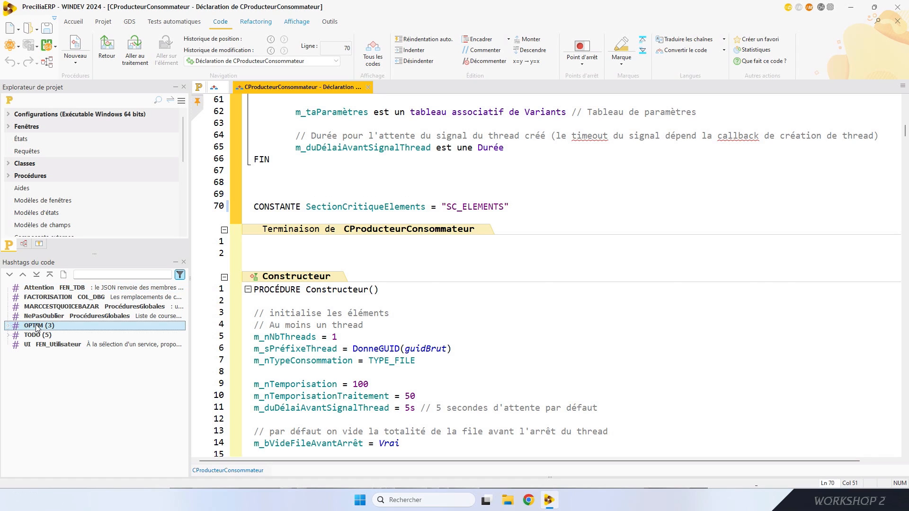
pyautogui.doubleClick(37, 326)
pyautogui.doubleClick(38, 335)
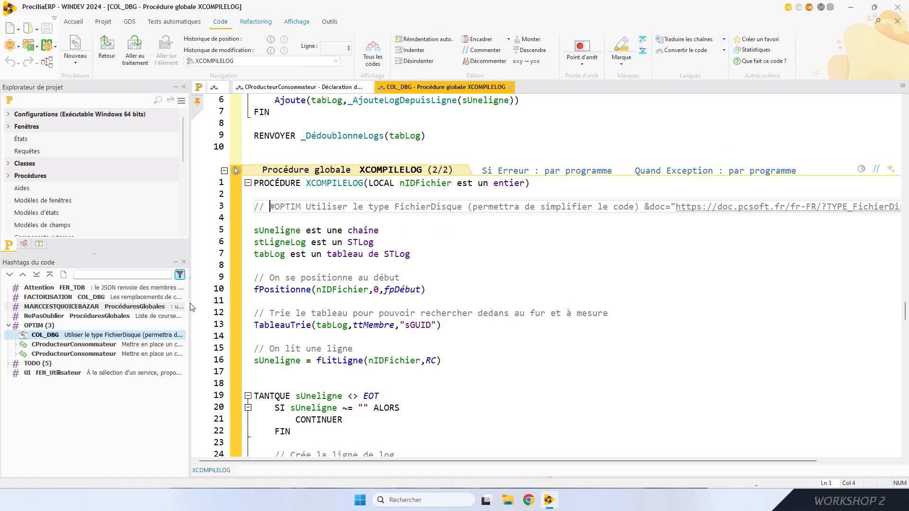
pyautogui.press('super+plus')
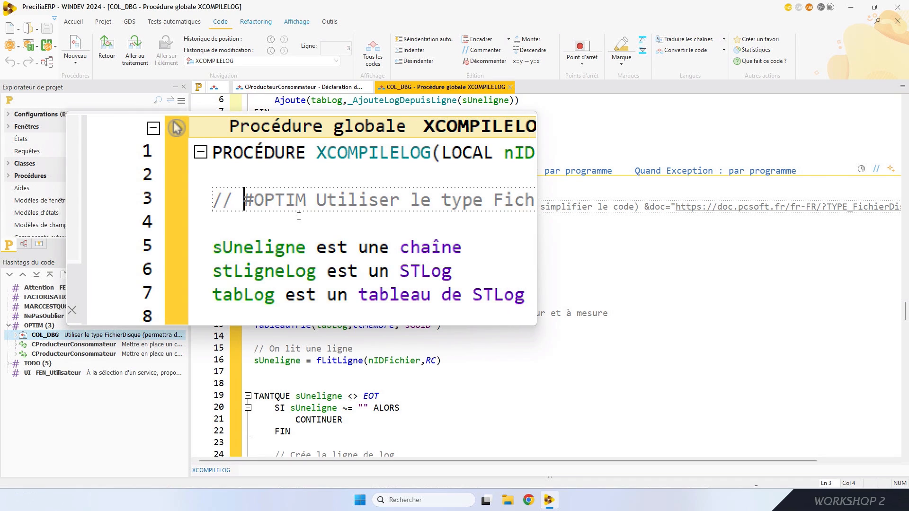
pyautogui.press('super+Escape')
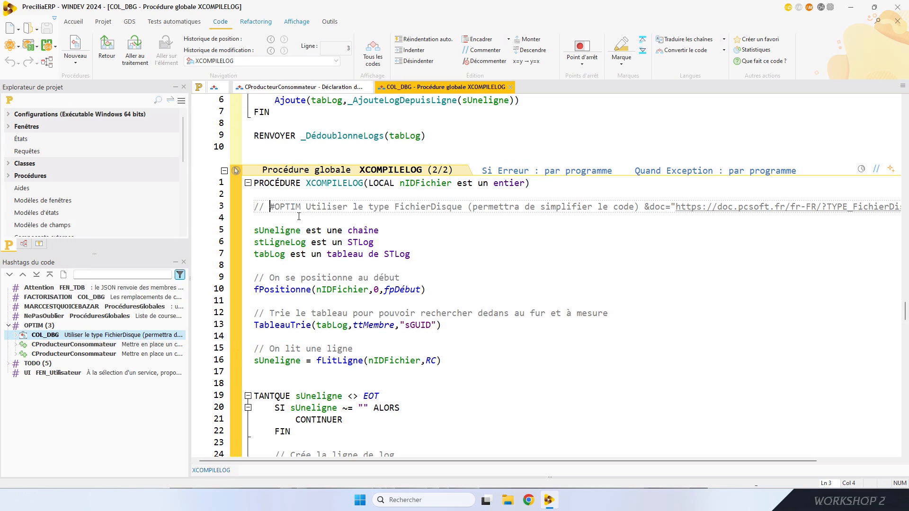
# Open the CLogElément code tagged TODO and zoom in on it.
pyautogui.doubleClick(13, 368)
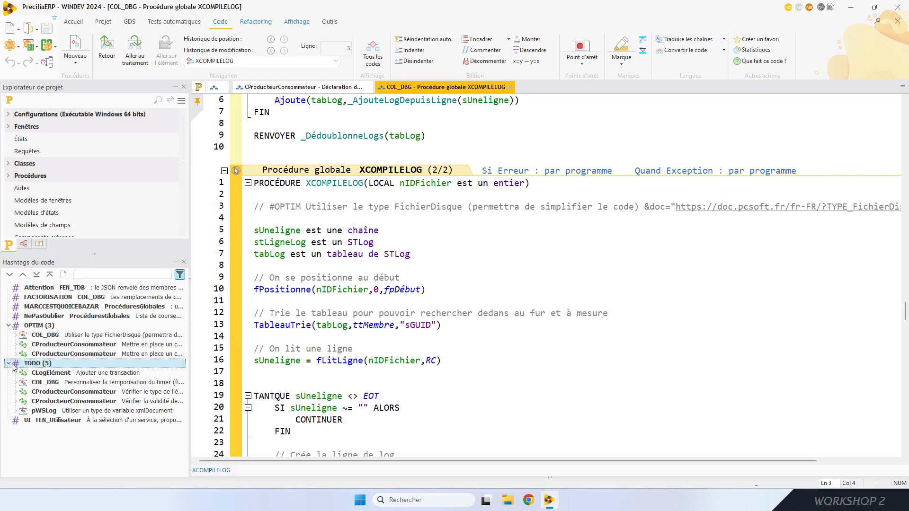
pyautogui.doubleClick(51, 372)
pyautogui.press('super+plus')
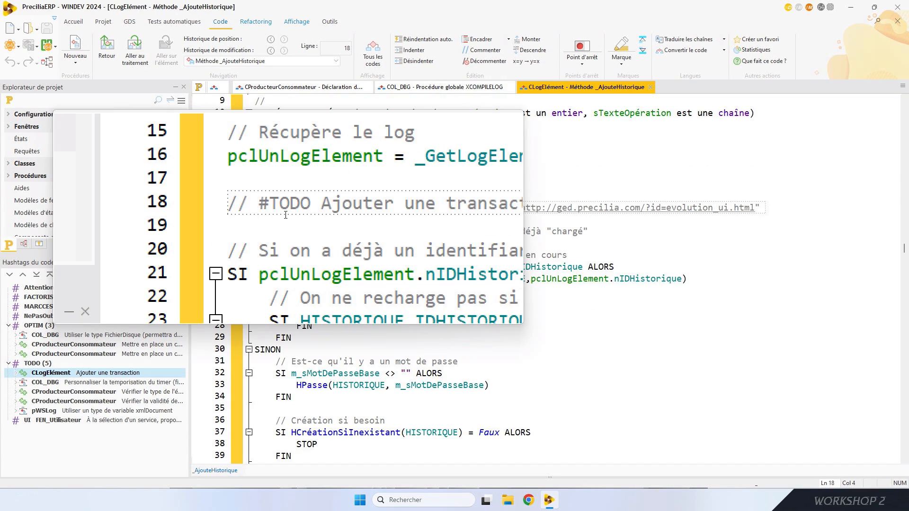
pyautogui.press('super+Escape')
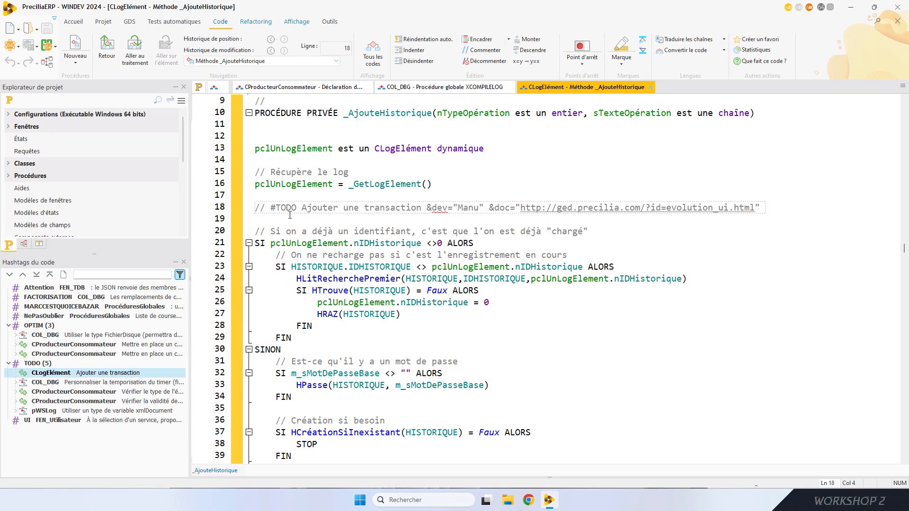
# Select the NePasOublier and MARCCESTQUOICEBAZAR hashtags and zoom in on their entries.
pyautogui.click(69, 316)
pyautogui.click(42, 307)
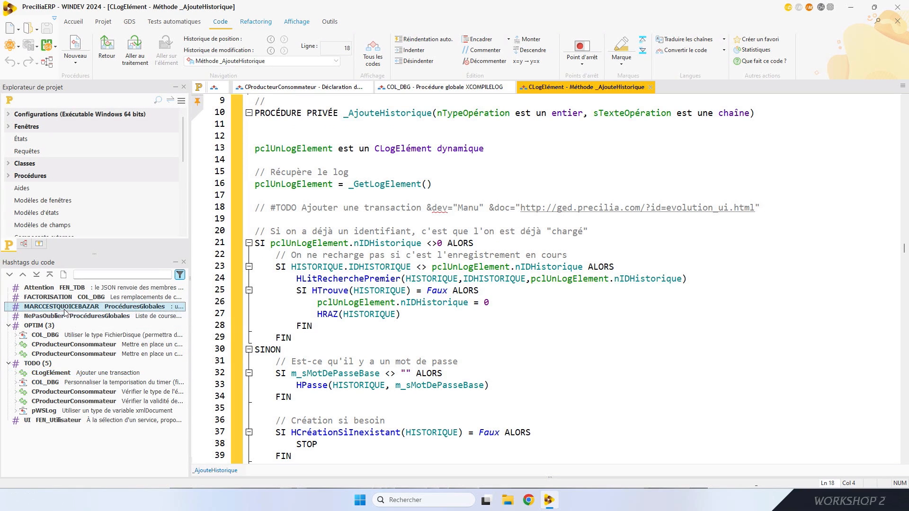
pyautogui.press('super+plus')
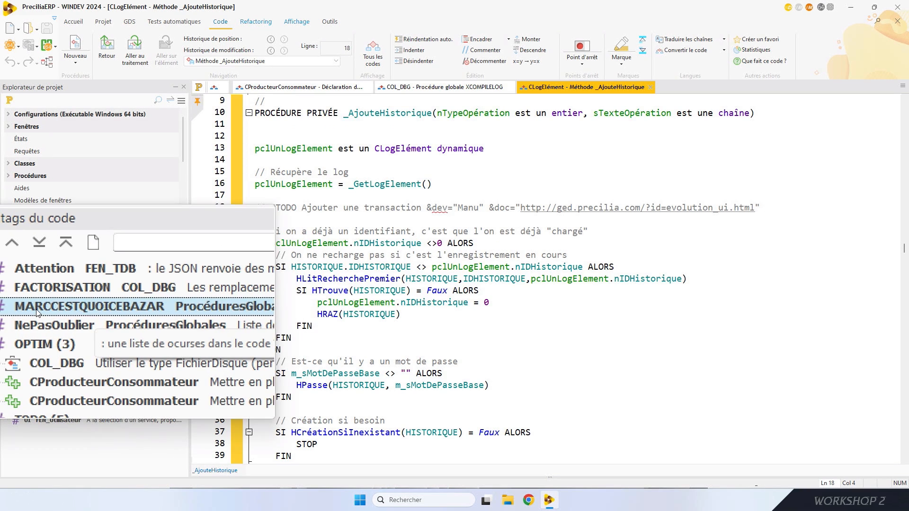
pyautogui.press('super+Escape')
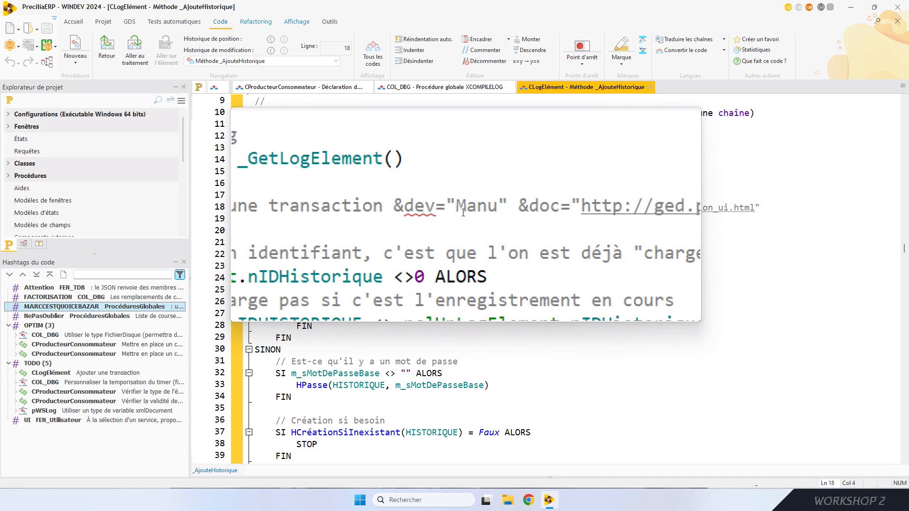
pyautogui.press('Escape')
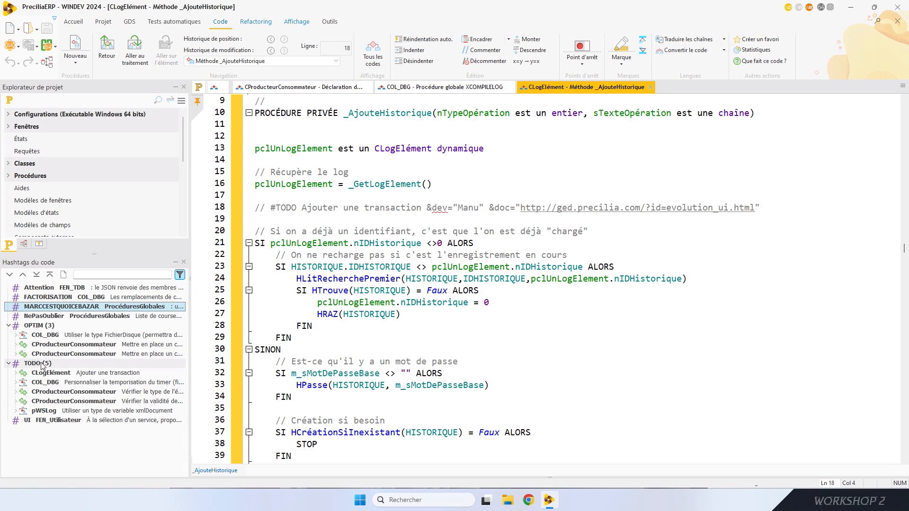
# Expand the CLogElément TODO to show its dev and doc parameters, and check the hashtag filter options.
pyautogui.click(18, 374)
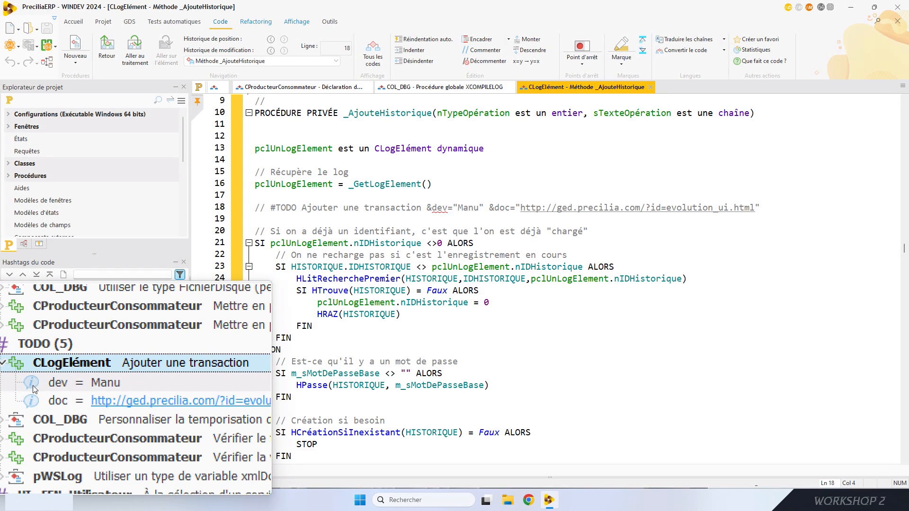
pyautogui.click(34, 400)
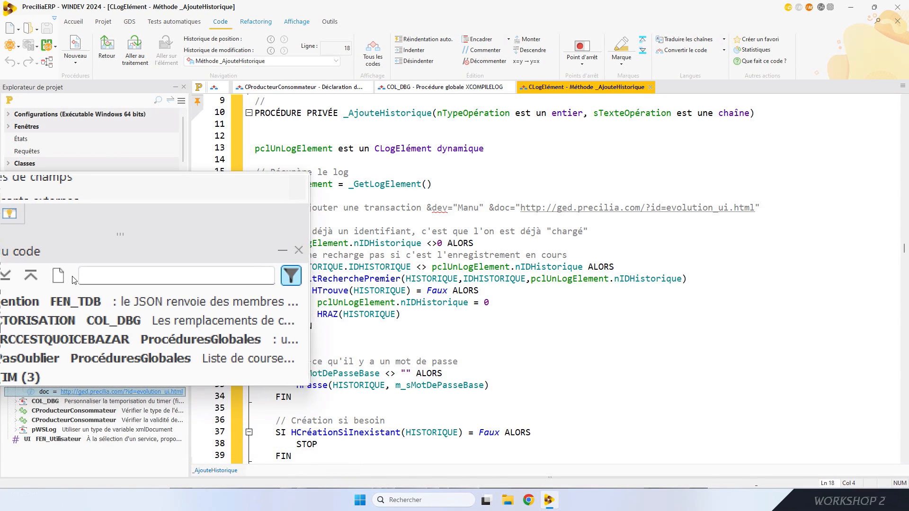
pyautogui.click(185, 280)
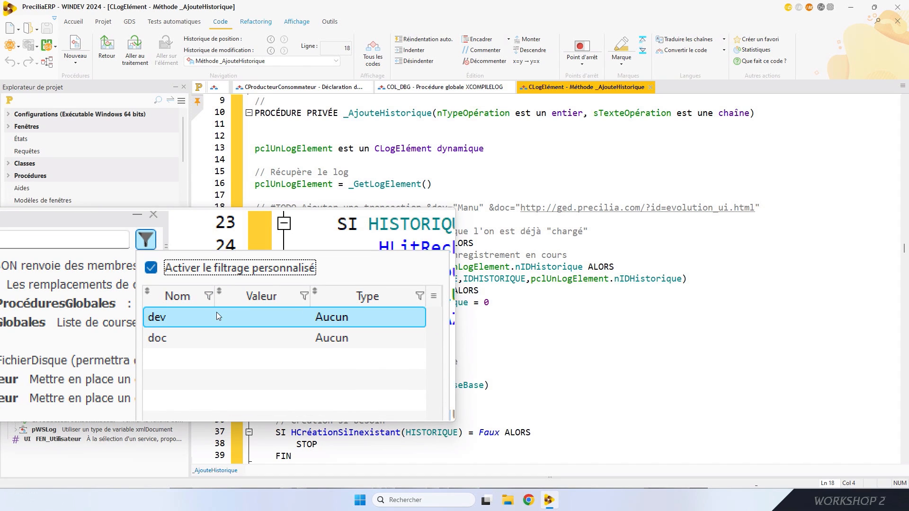
pyautogui.click(505, 302)
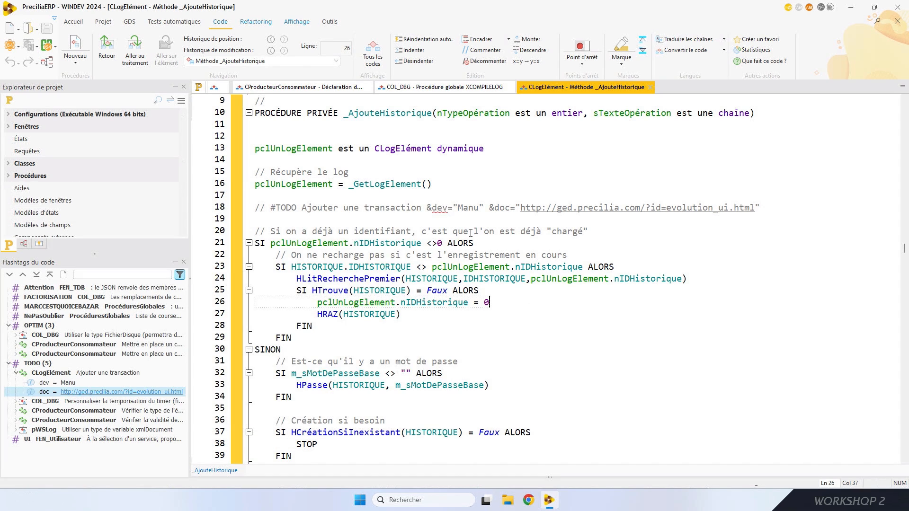
# Put the cursor on empty line 17 and zoom in on the code.
pyautogui.click(411, 197)
pyautogui.press('super+plus')
pyautogui.moveTo(406, 183)
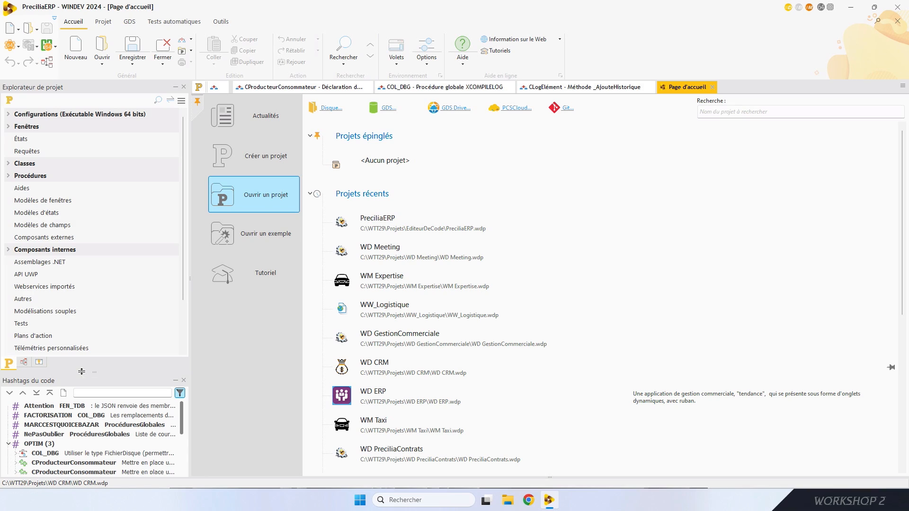
# Launch the HFSQL Control Centre and connect to the srvwt1:4900 server with its password.
pyautogui.click(221, 21)
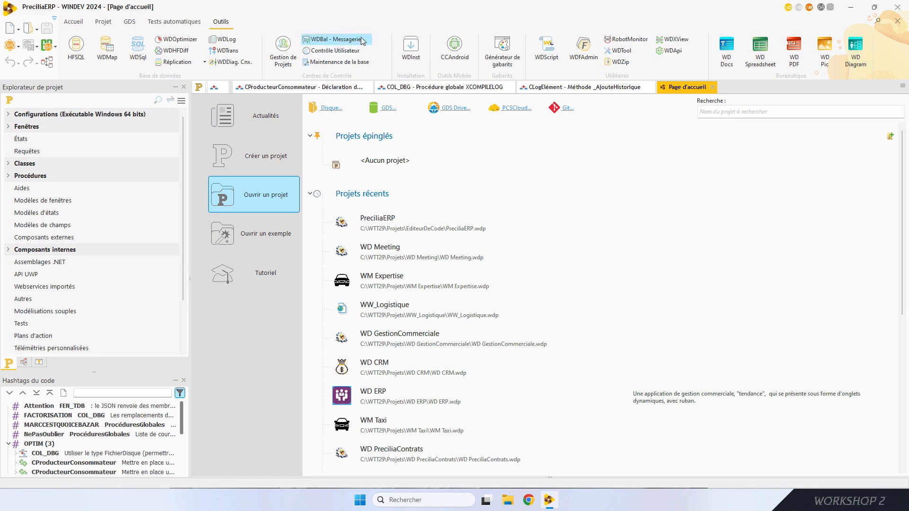
pyautogui.click(77, 48)
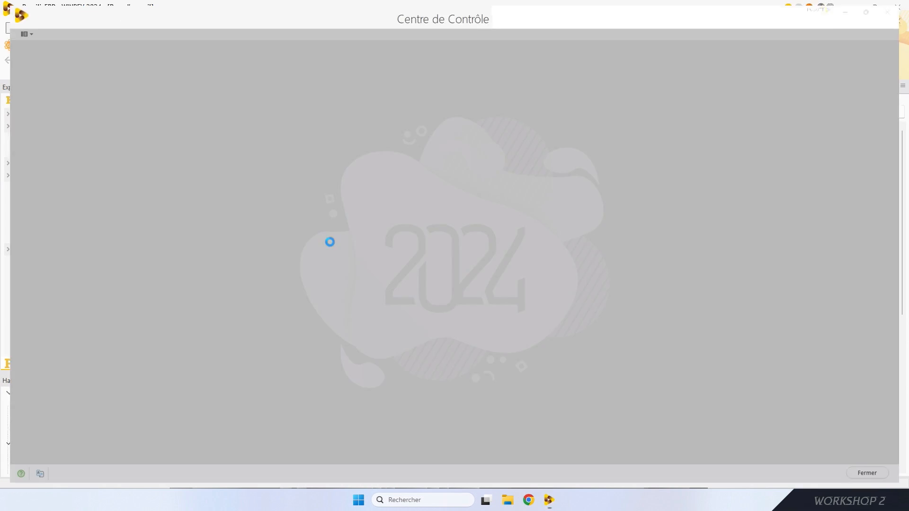
pyautogui.click(318, 92)
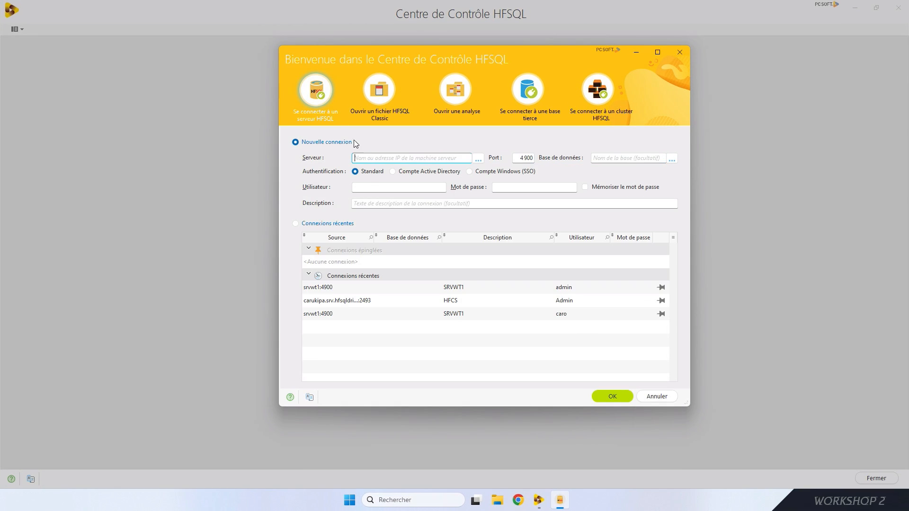
pyautogui.doubleClick(323, 290)
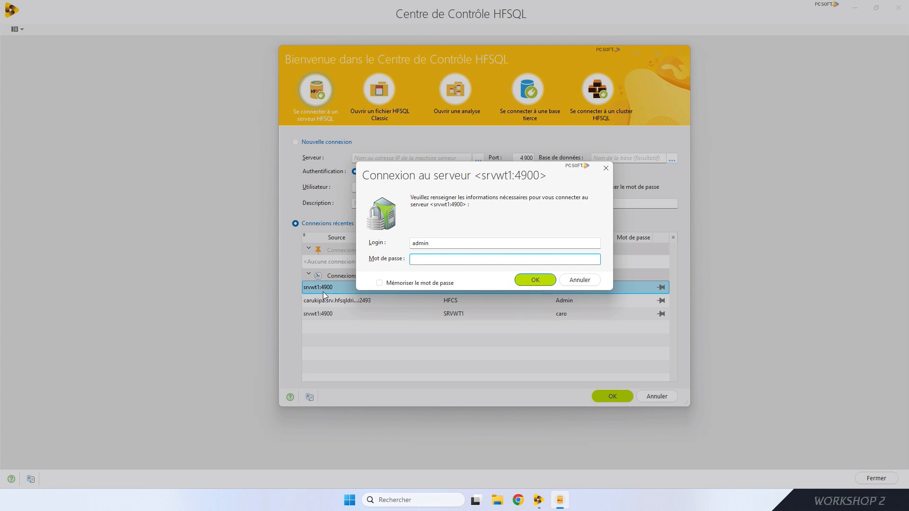
pyautogui.write('•••')
pyautogui.press('Return')
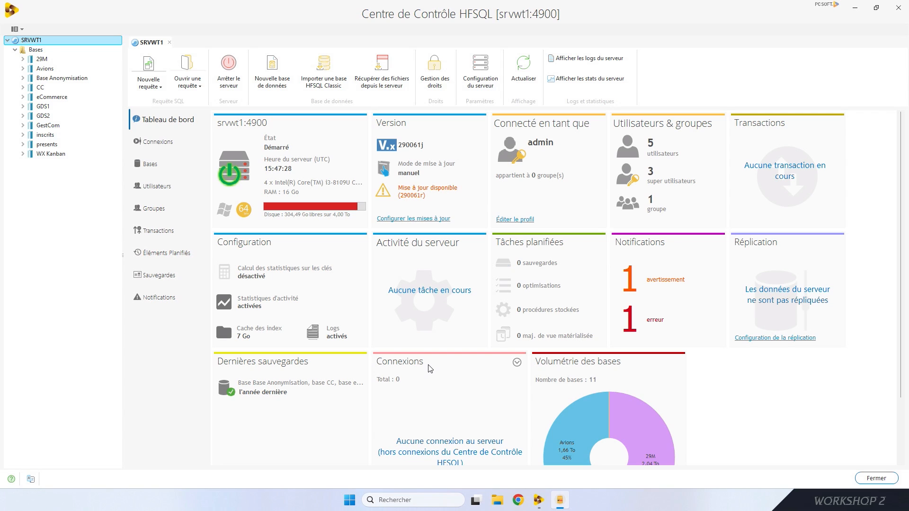
# Turn on automatic server updates, with PC SOFT's update server as the source.
pyautogui.press('super+plus')
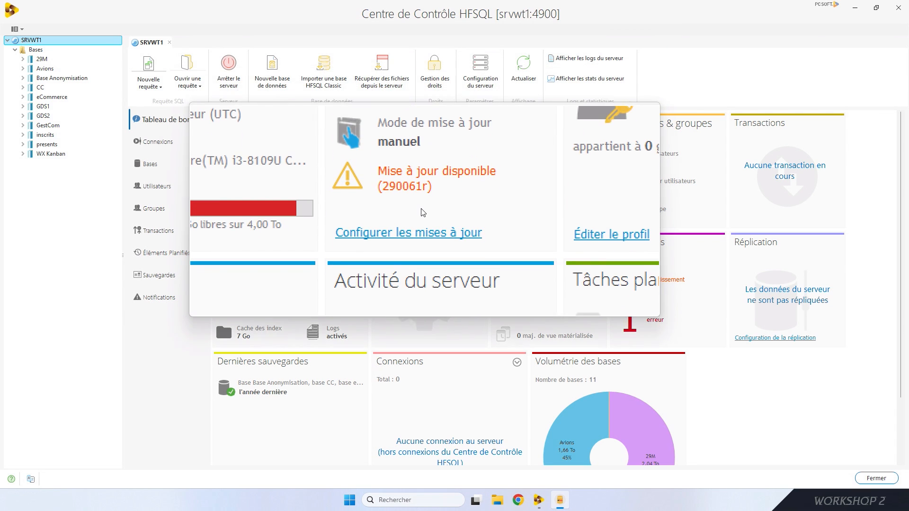
pyautogui.press('super+Escape')
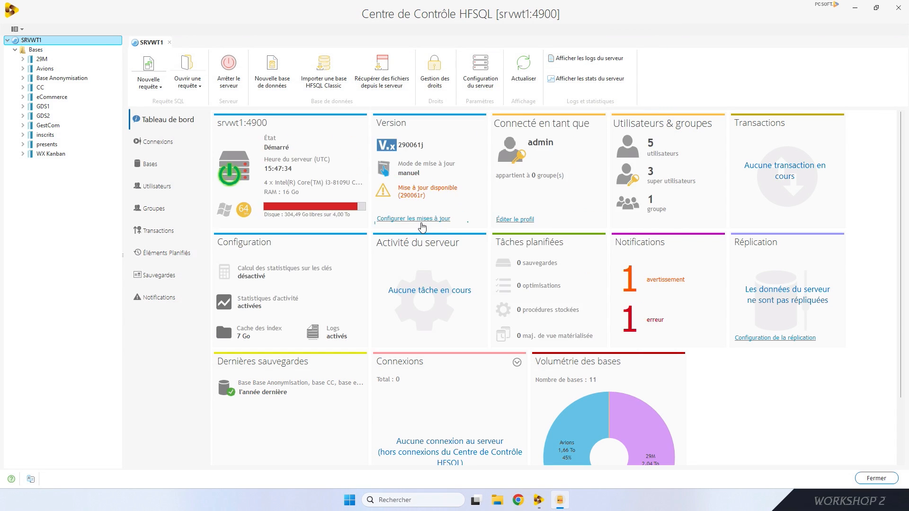
pyautogui.click(421, 222)
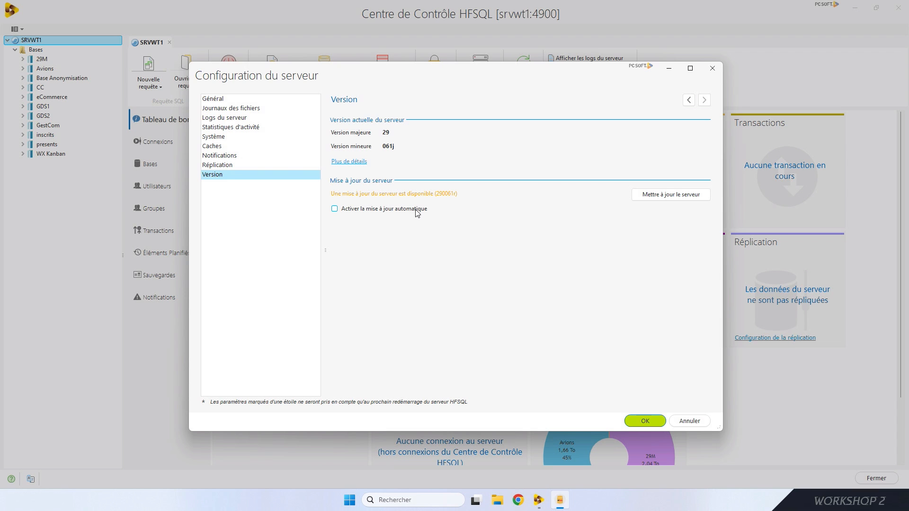
pyautogui.press('super+plus')
pyautogui.press('super+Escape')
pyautogui.click(416, 212)
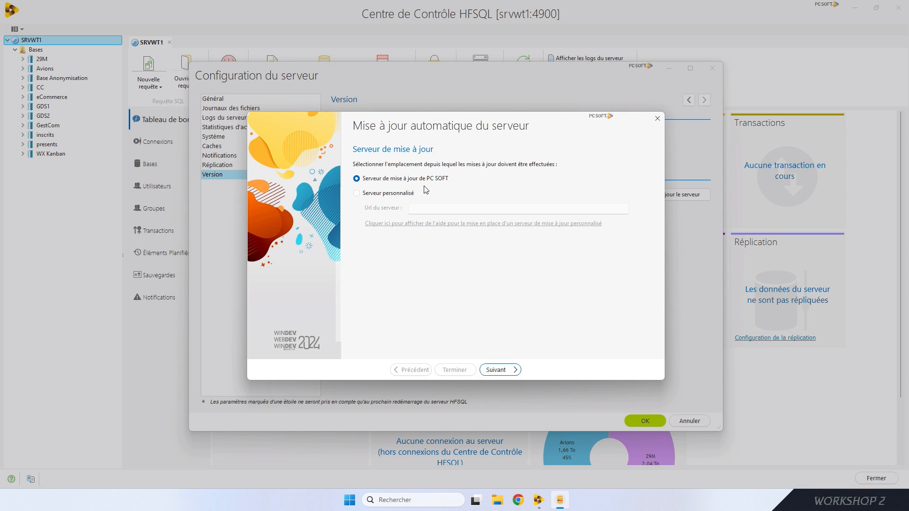
pyautogui.press('super+plus')
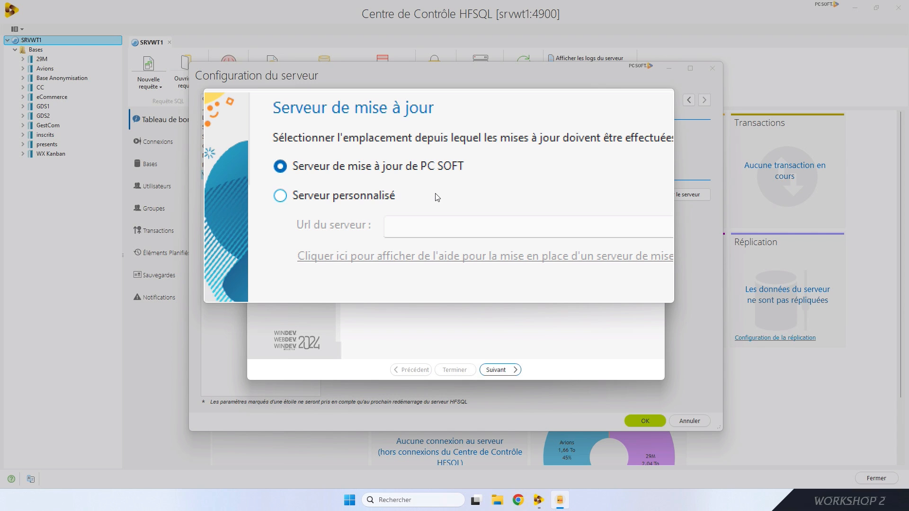
pyautogui.click(437, 197)
pyautogui.click(437, 211)
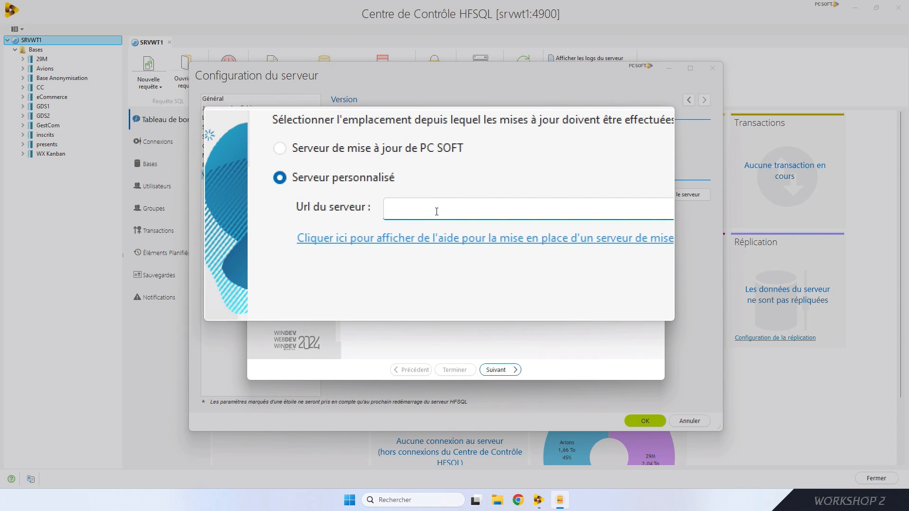
pyautogui.write('https://')
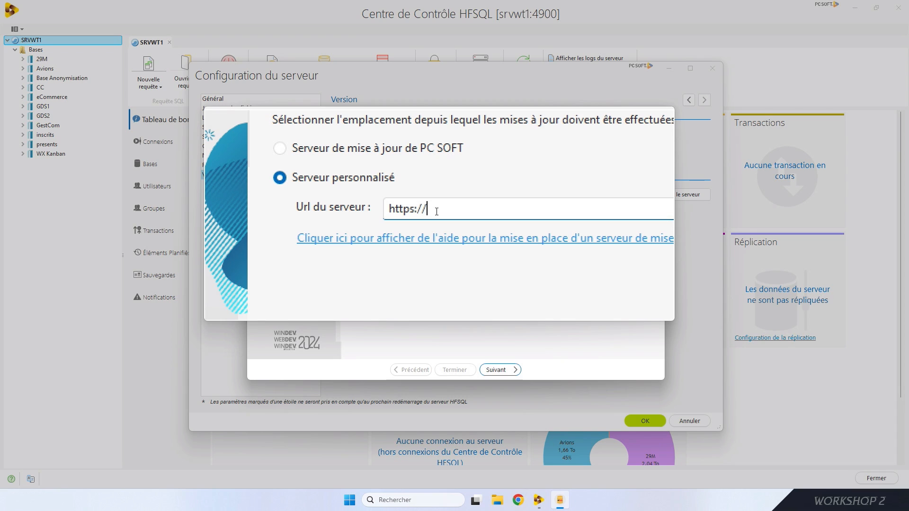
pyautogui.write('monserveurperso/maj')
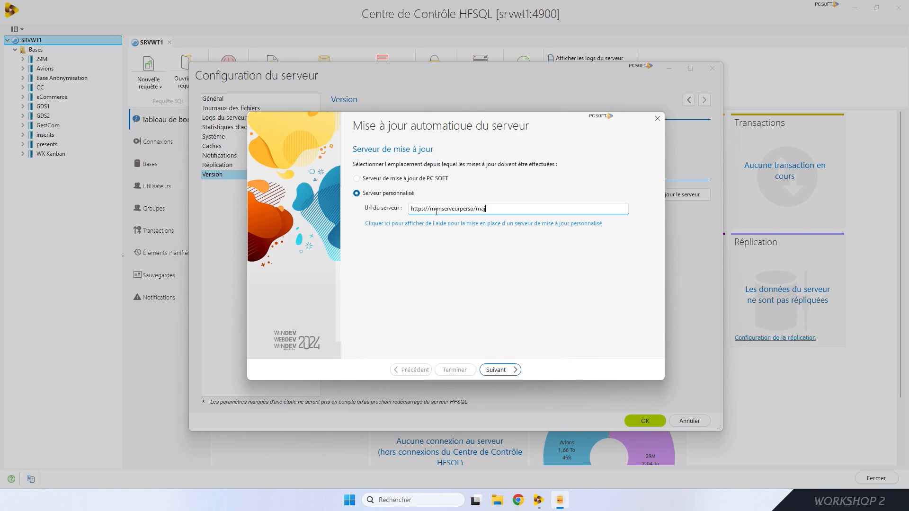
pyautogui.click(509, 372)
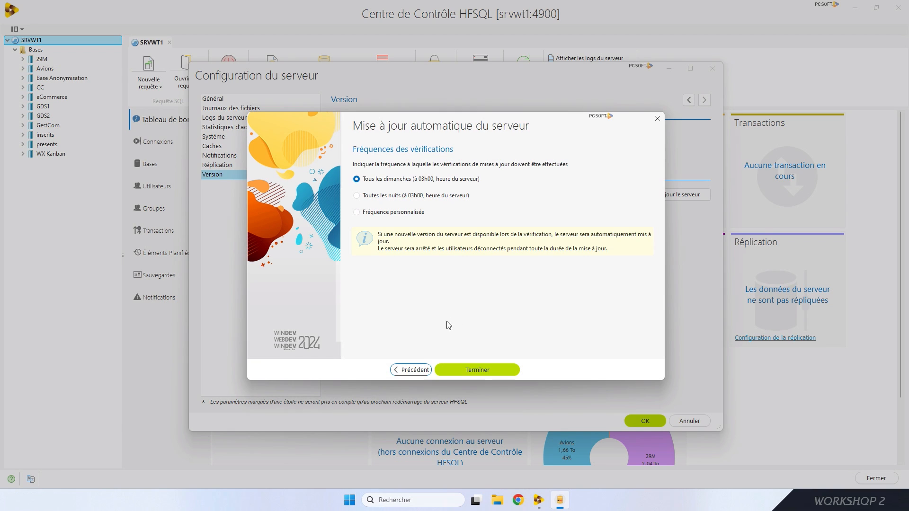
pyautogui.click(409, 369)
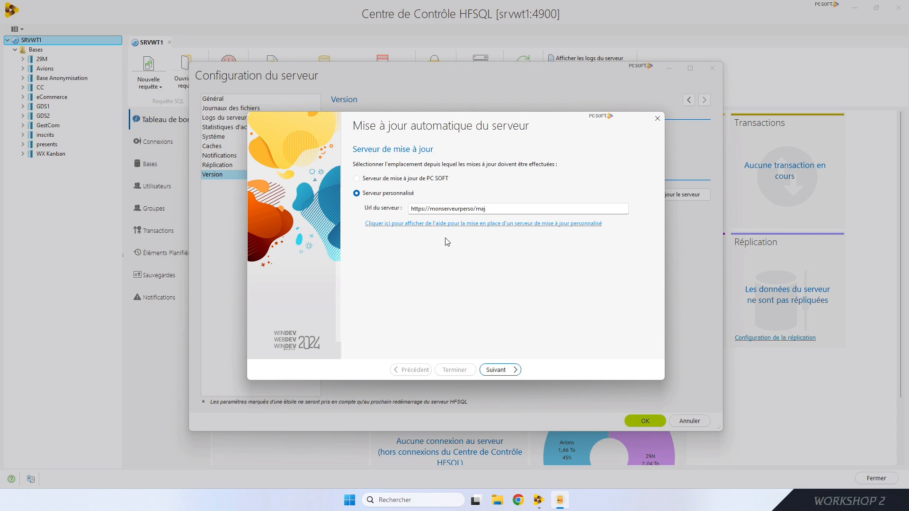
pyautogui.click(439, 211)
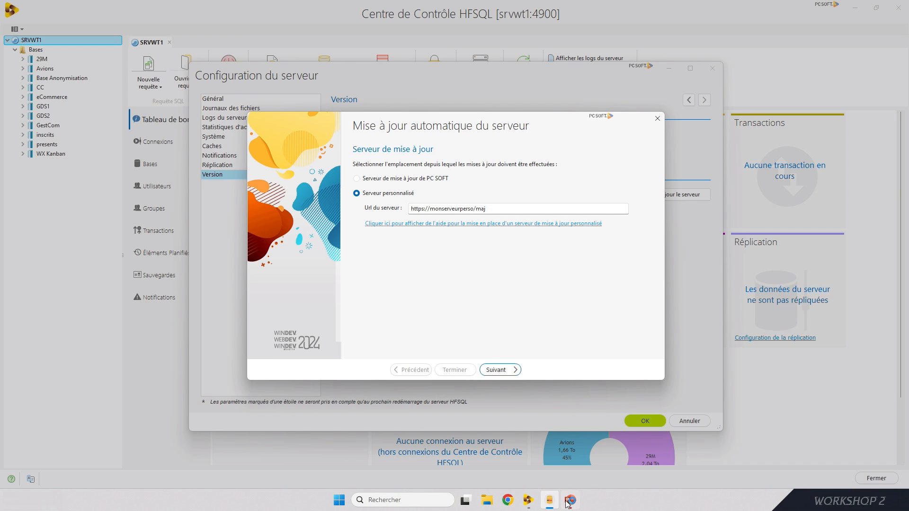
pyautogui.click(570, 504)
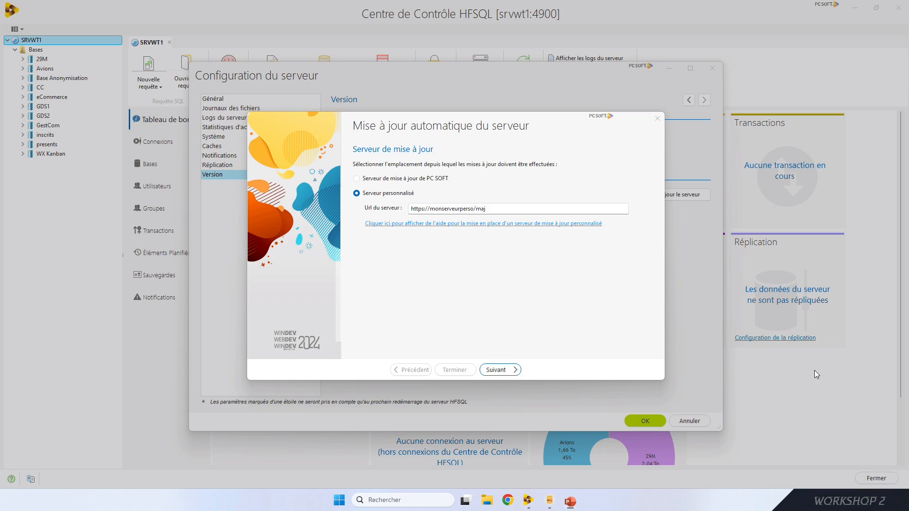
# Open the online help 'Mise à jour automatique du serveur' and read through its setup section.
pyautogui.click(449, 230)
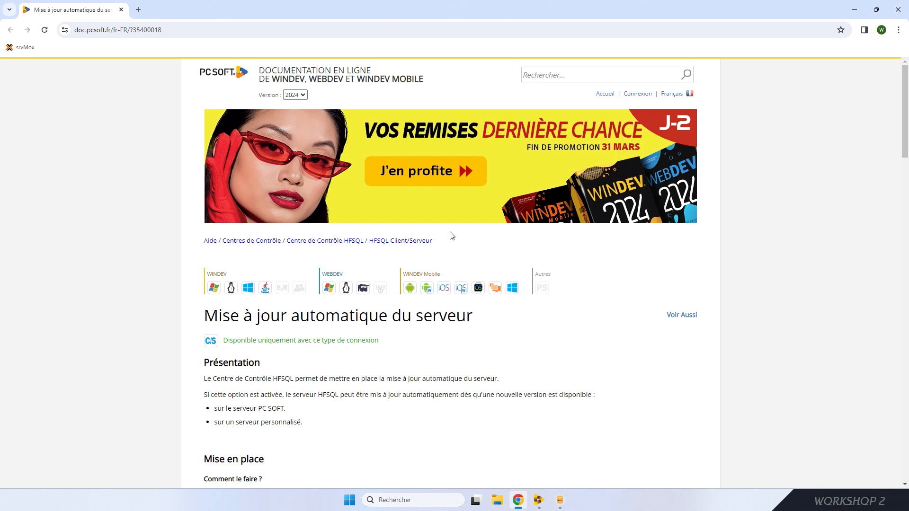
pyautogui.scroll(-6, 452, 236)
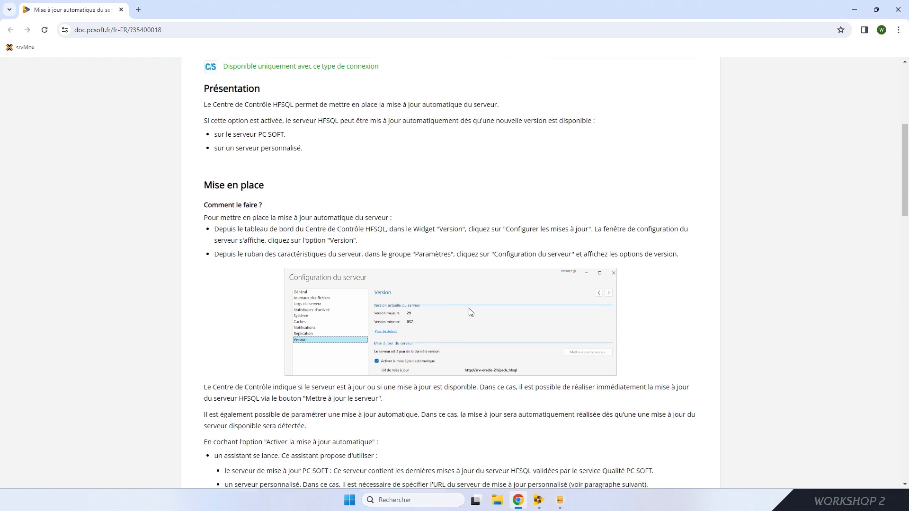
pyautogui.scroll(-15, 471, 312)
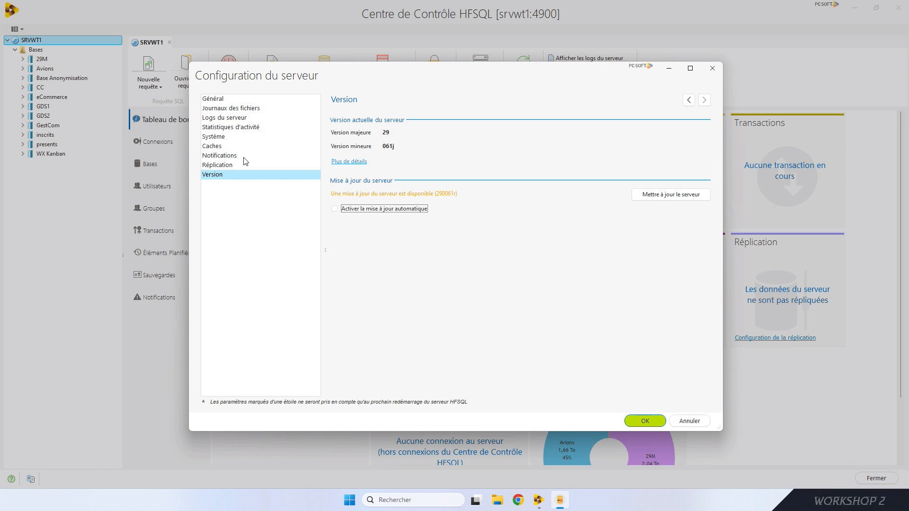
# Keep Erreur as the minimum email notification severity, then review the server log and activity statistics settings.
pyautogui.click(246, 162)
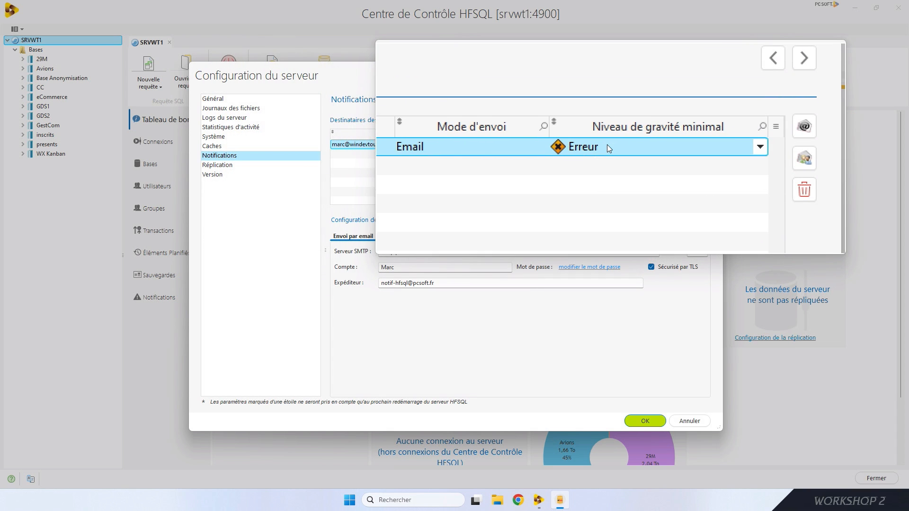
pyautogui.click(607, 146)
pyautogui.click(608, 147)
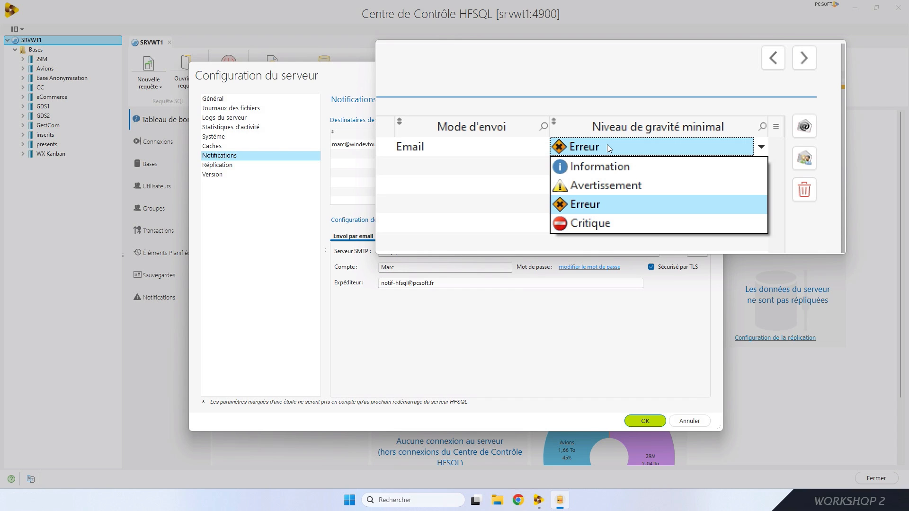
pyautogui.click(608, 147)
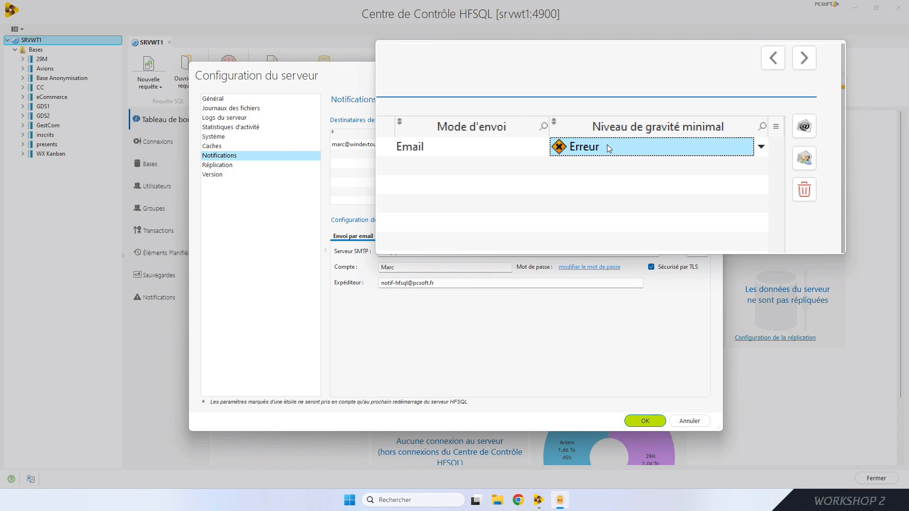
pyautogui.click(386, 266)
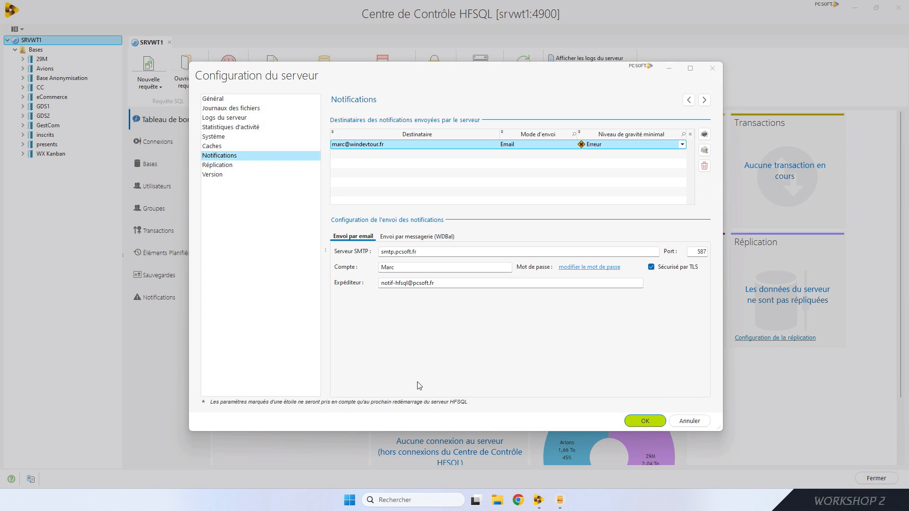
pyautogui.click(232, 122)
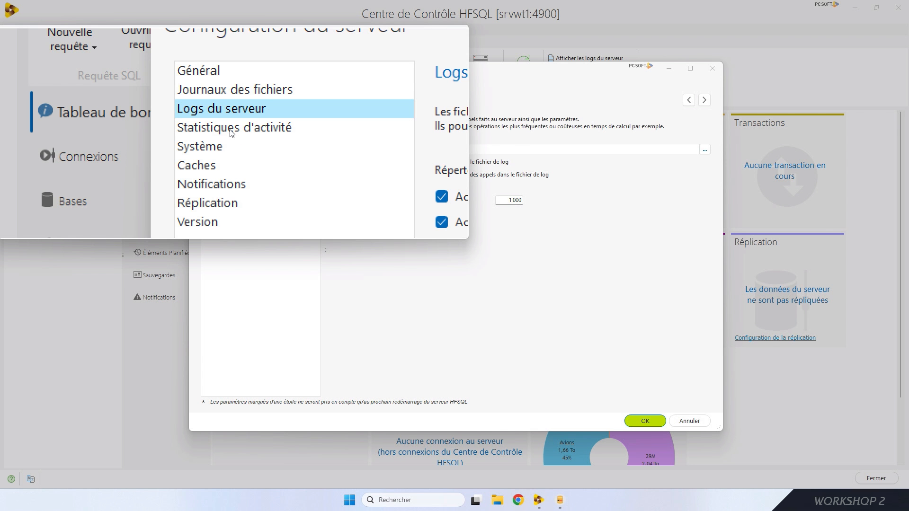
pyautogui.click(230, 128)
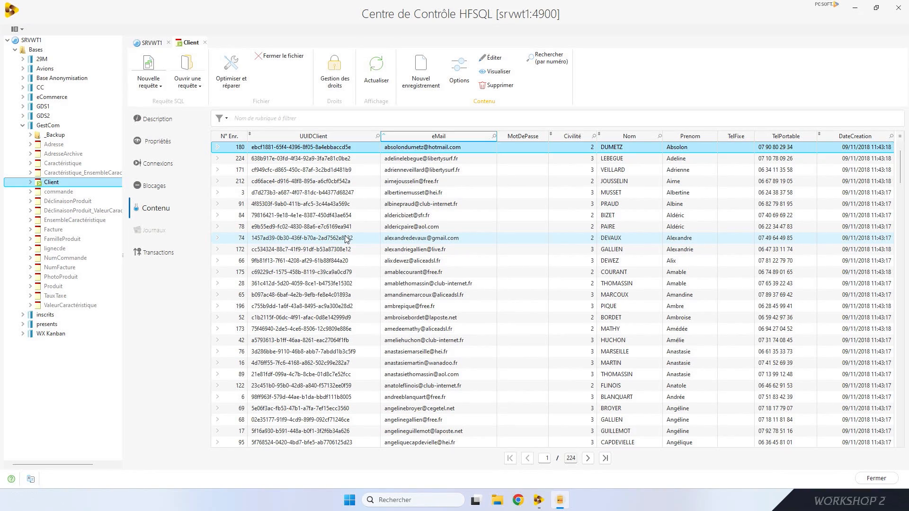
# Open client record 74 in its record form, then close the form.
pyautogui.doubleClick(346, 238)
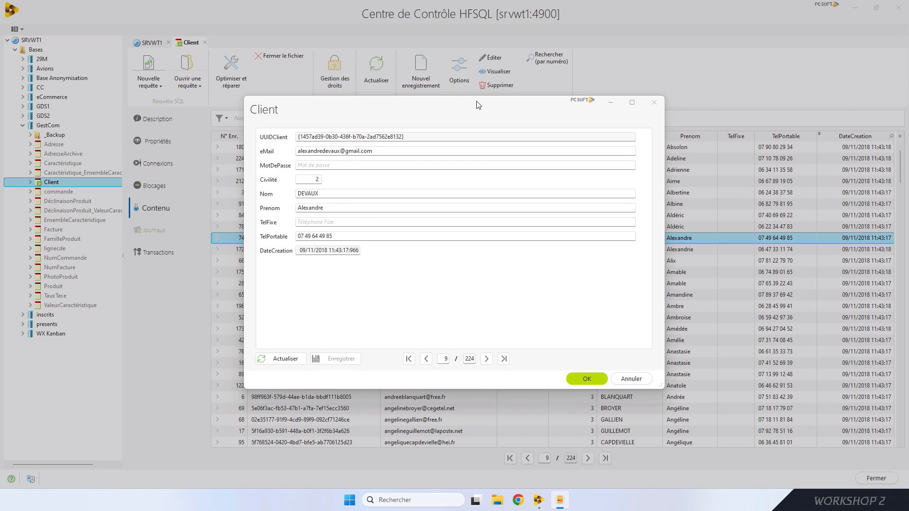
pyautogui.press('Escape')
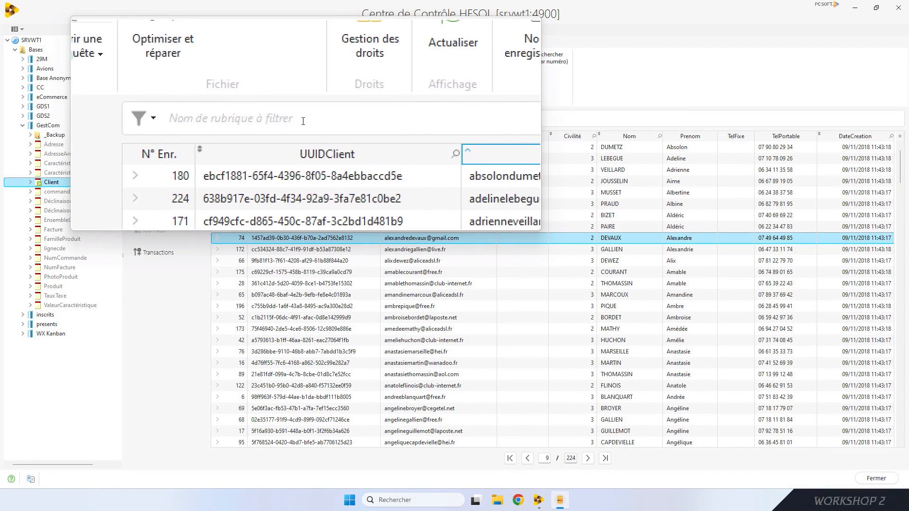
# Filter the Client table on eMail contient 'hotmail', narrowing it to 21 records.
pyautogui.click(276, 121)
pyautogui.write('email')
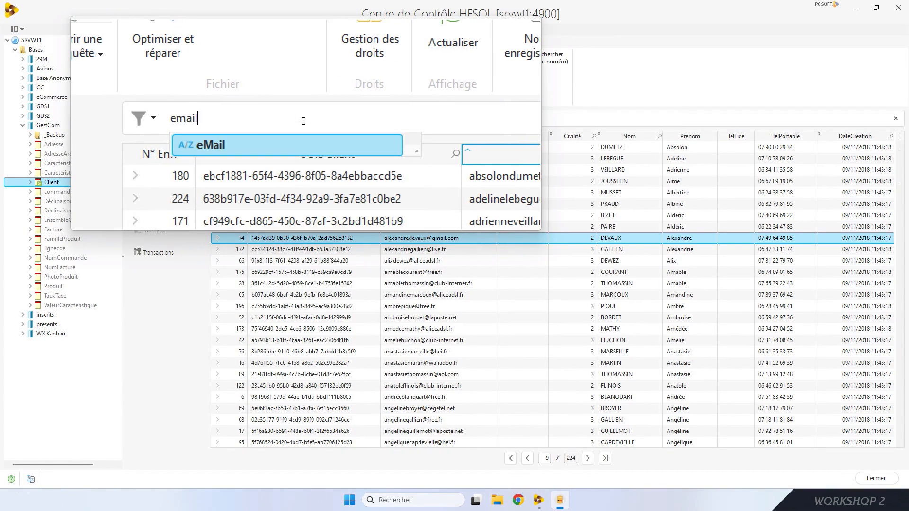
pyautogui.press('Return')
pyautogui.write('cont')
pyautogui.press('Return')
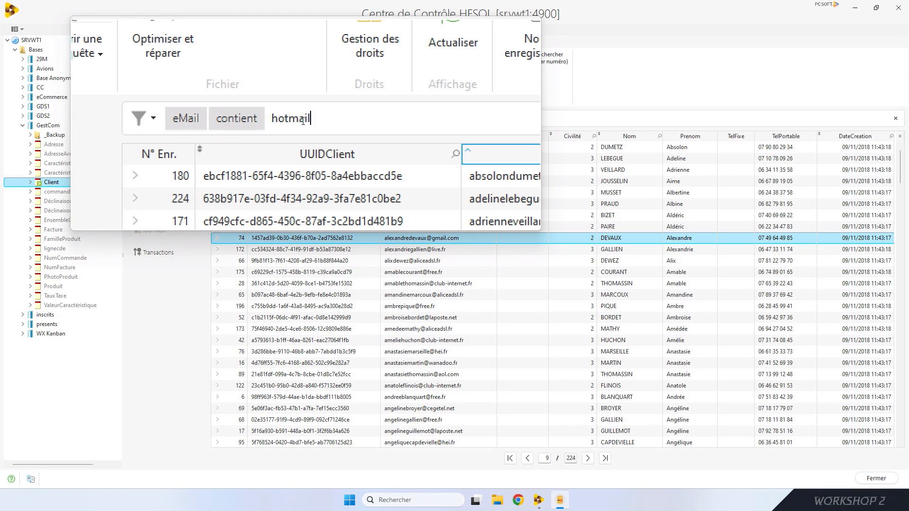
pyautogui.write('hotmail')
pyautogui.press('Return')
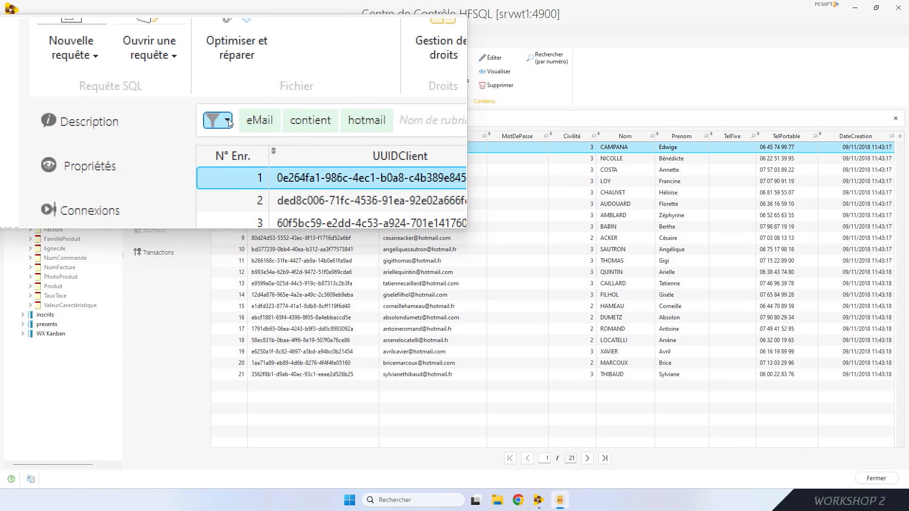
pyautogui.click(226, 118)
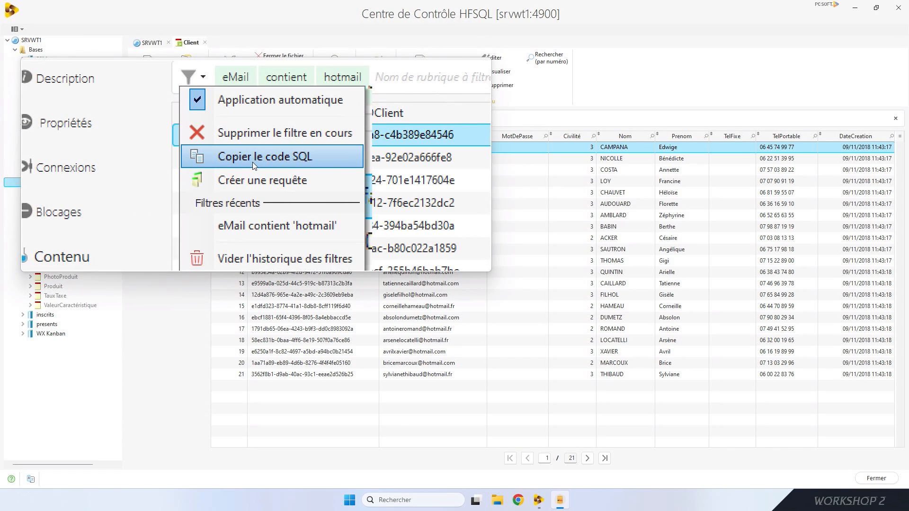
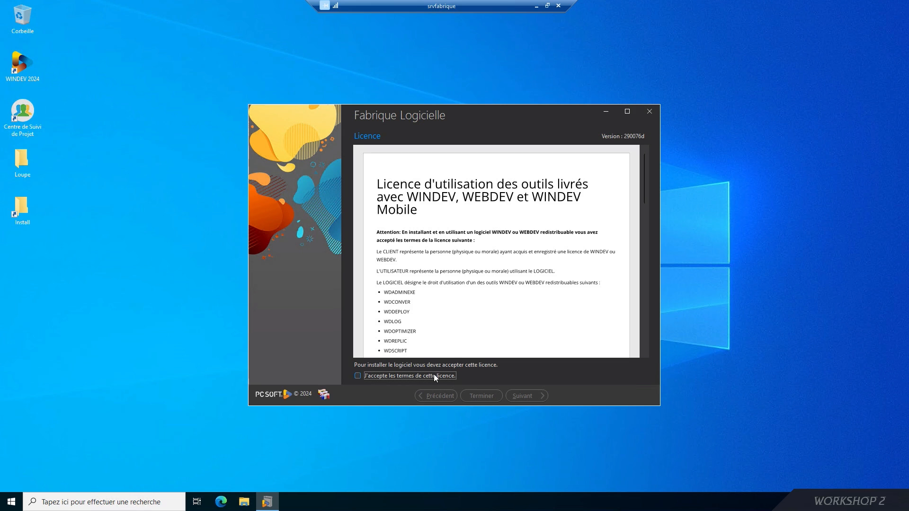
# Accept the licence and install the coordinator in its default folder.
pyautogui.click(436, 374)
pyautogui.click(520, 397)
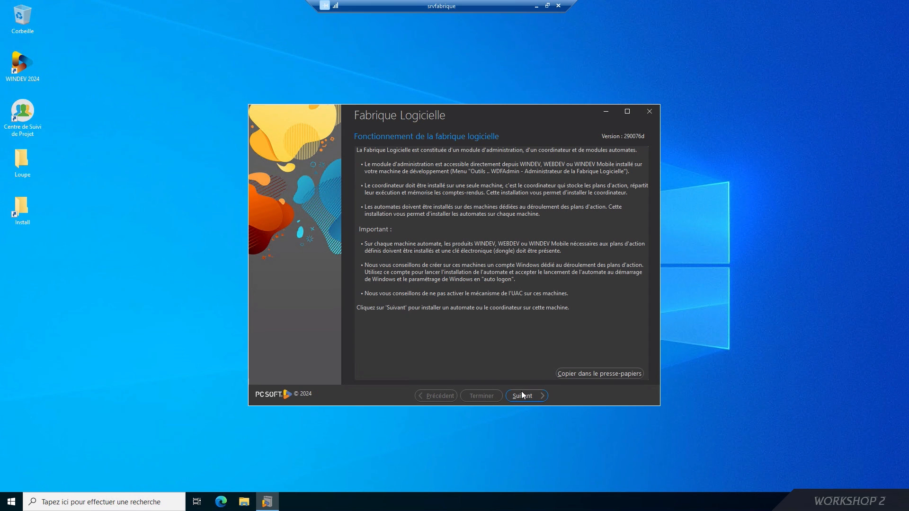
pyautogui.click(521, 393)
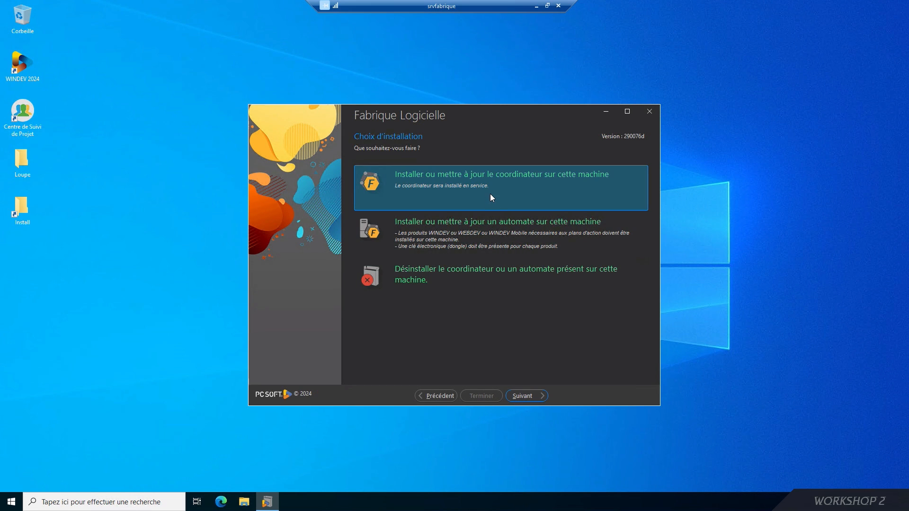
pyautogui.click(524, 396)
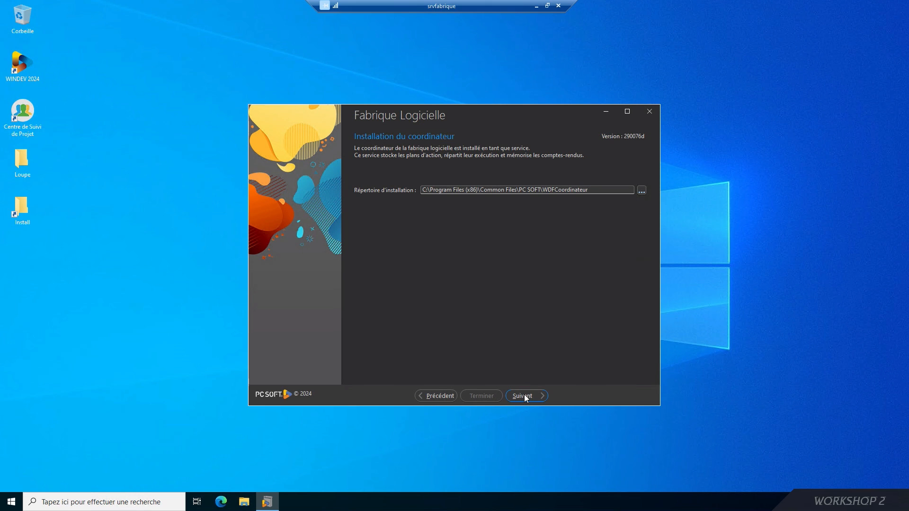
pyautogui.click(525, 397)
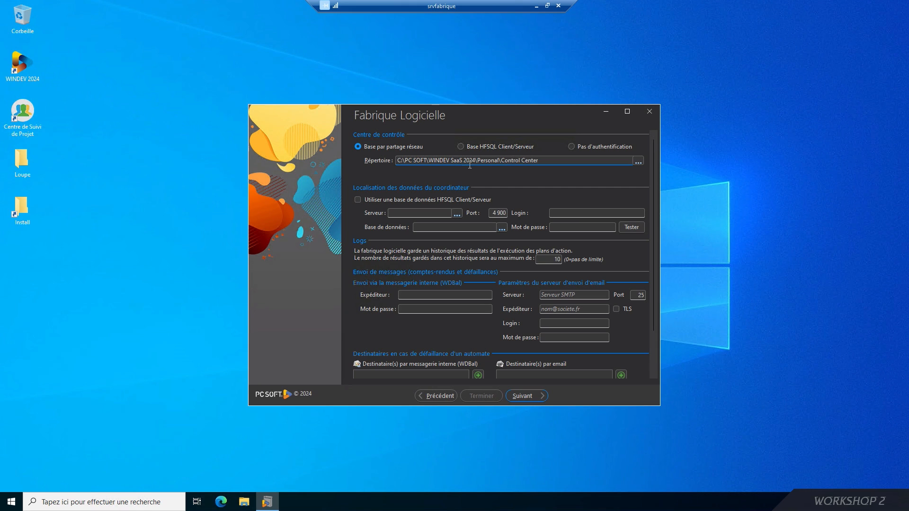
# Store the control centre in HFSQL Client/Server database CC on srvwt1 and install the coordinator.
pyautogui.click(489, 147)
pyautogui.click(436, 161)
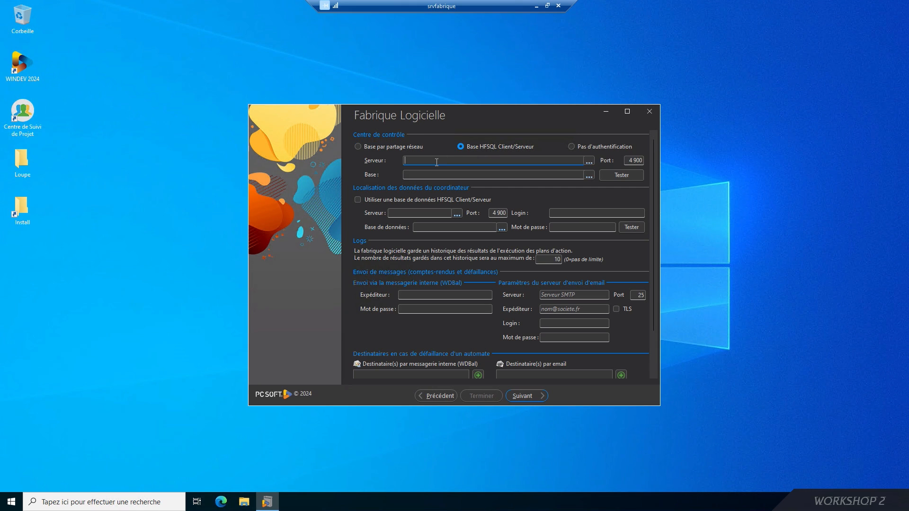
pyautogui.write('srvwt1')
pyautogui.click(440, 175)
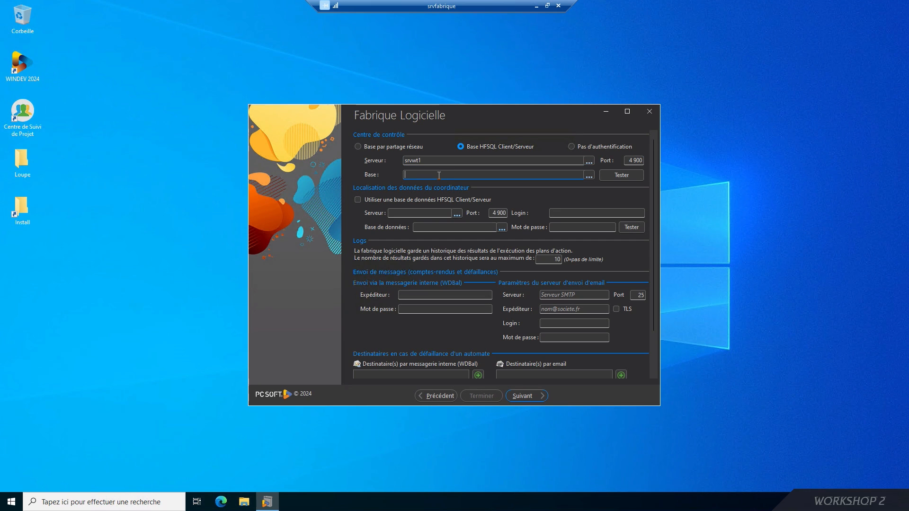
pyautogui.write('CC')
pyautogui.click(523, 396)
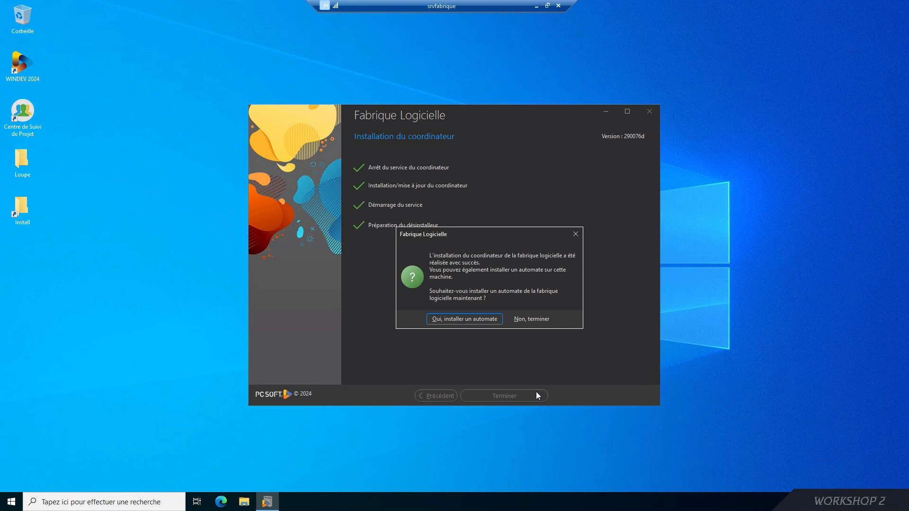
# Install an automaton using coordinator localhost and the user's login, with Windows auto logon turned off.
pyautogui.click(469, 320)
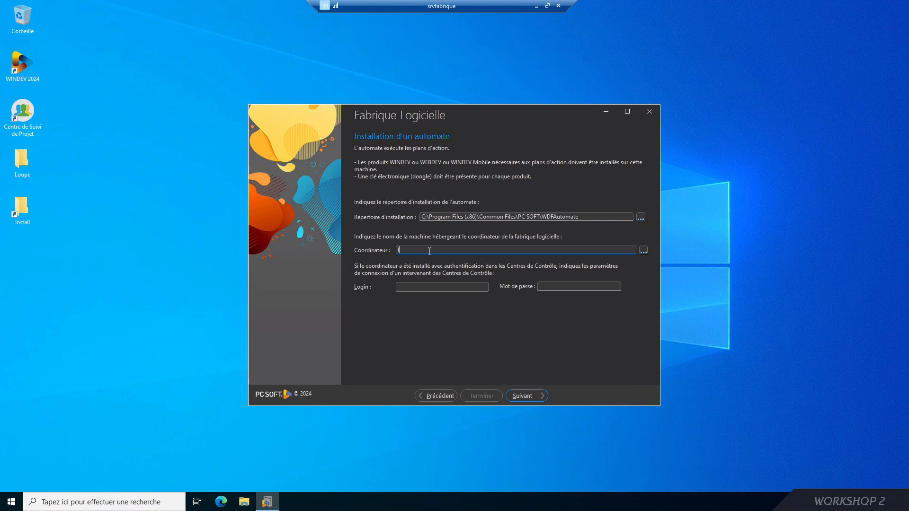
pyautogui.write('ocalhost')
pyautogui.click(433, 284)
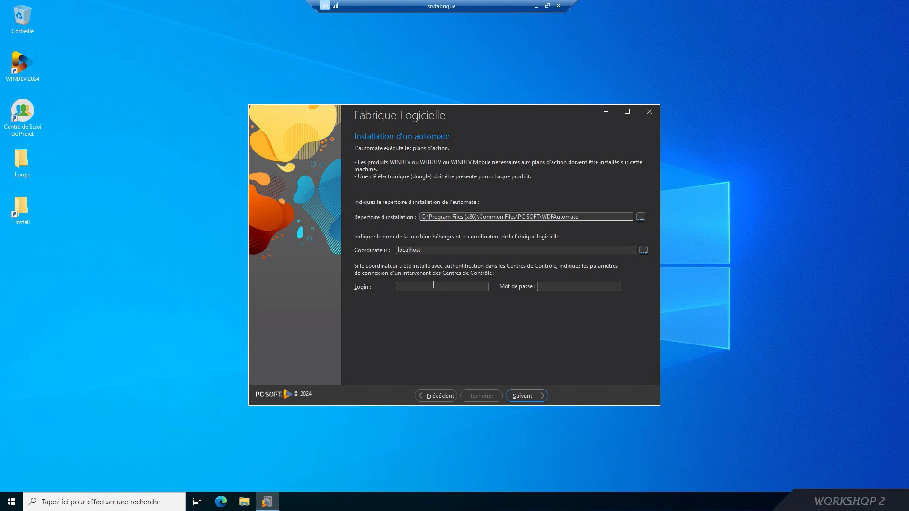
pyautogui.write('MARC')
pyautogui.click(528, 399)
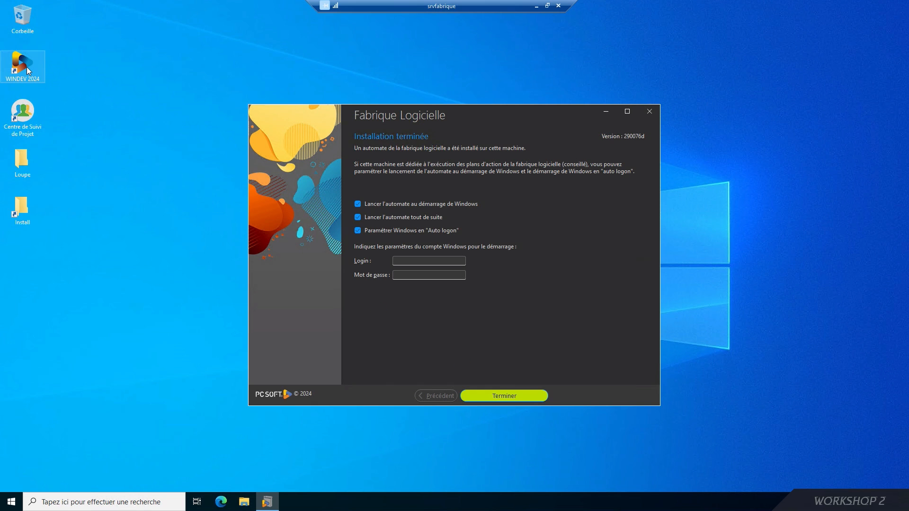
pyautogui.click(414, 231)
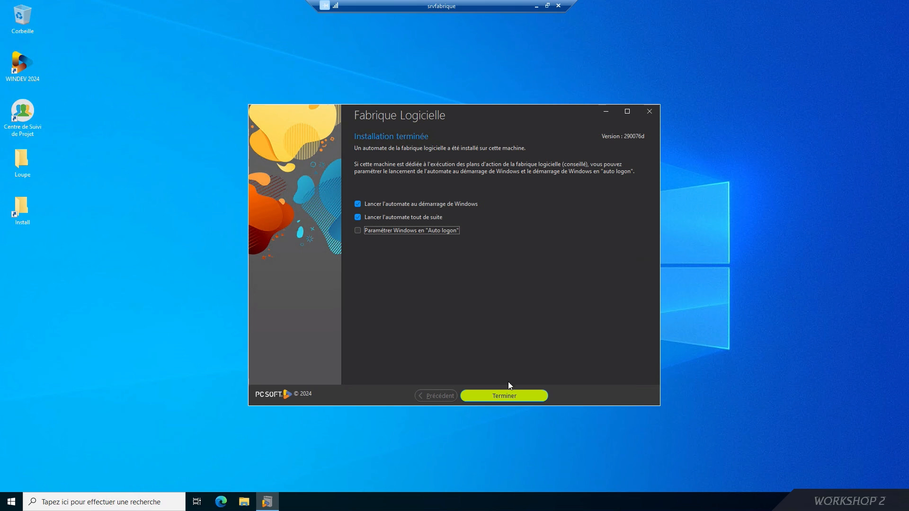
pyautogui.click(503, 400)
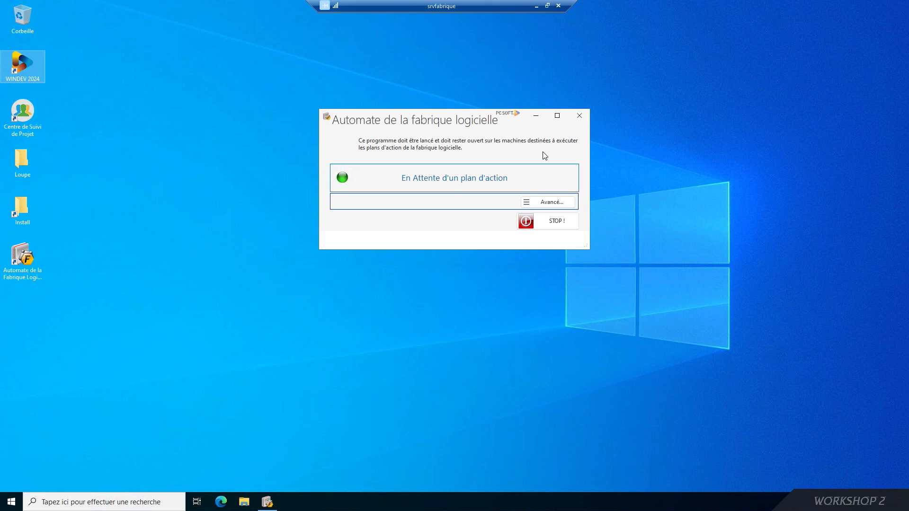
# Open the LesBonsPlansDeMarc .wdp project locally and launch action plan generation.
pyautogui.click(540, 6)
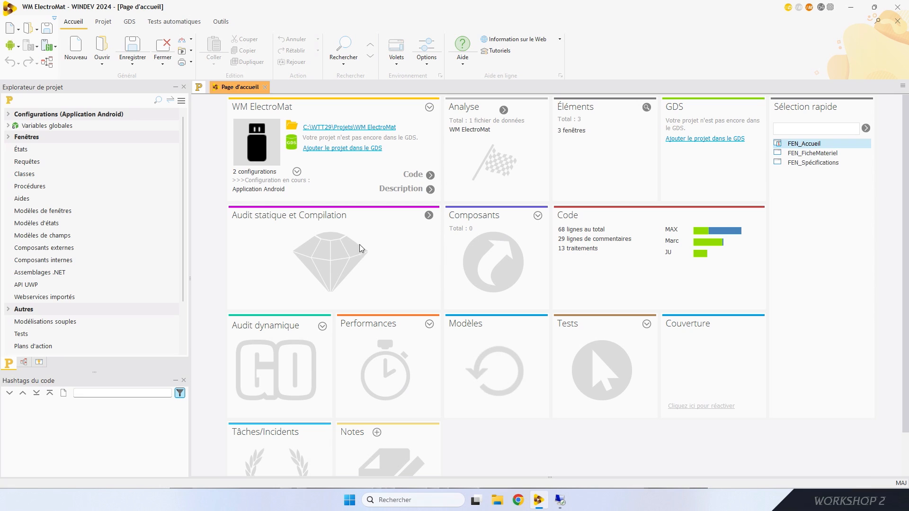
pyautogui.click(103, 65)
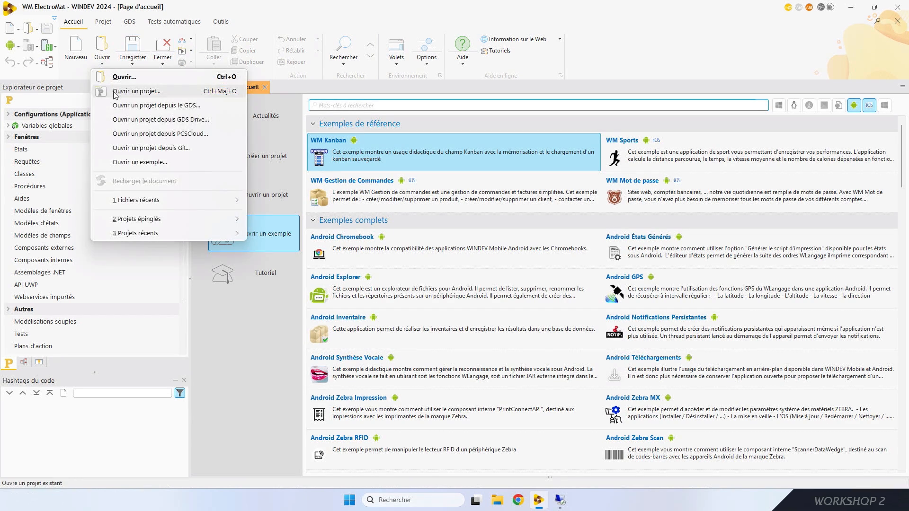
pyautogui.click(124, 76)
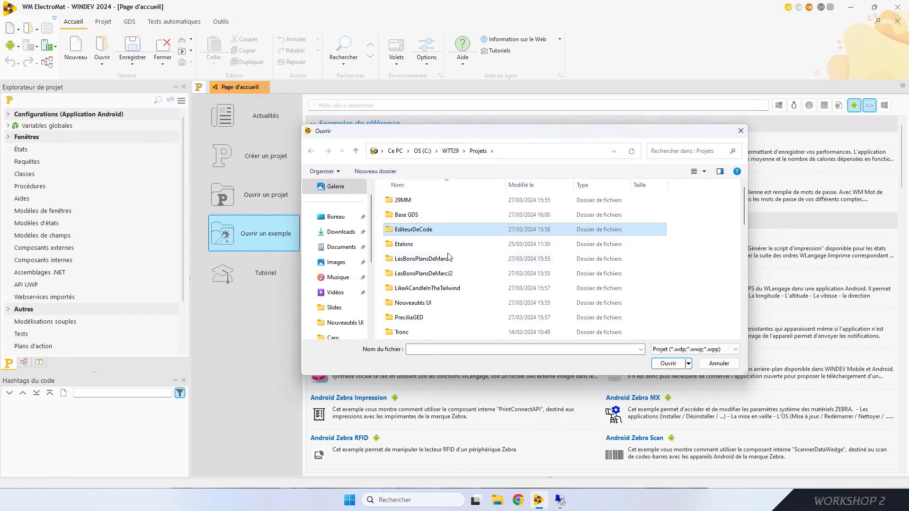
pyautogui.doubleClick(440, 273)
pyautogui.doubleClick(436, 274)
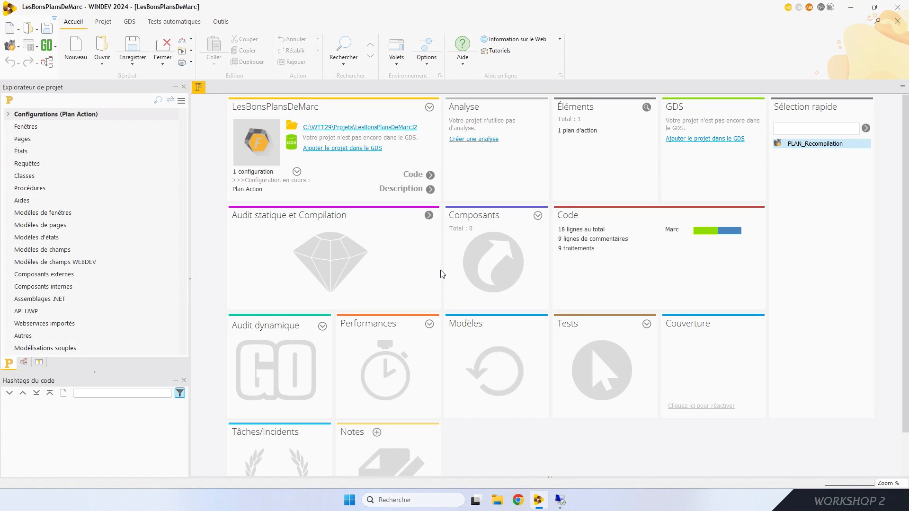
pyautogui.click(10, 50)
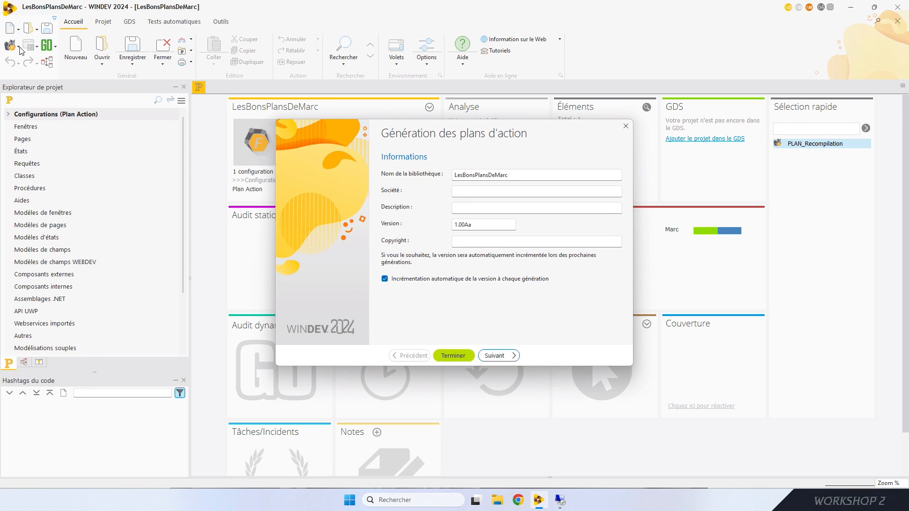
# Deploy the public action plan library to coordinator srvFabrique, skipping the project backup.
pyautogui.click(509, 361)
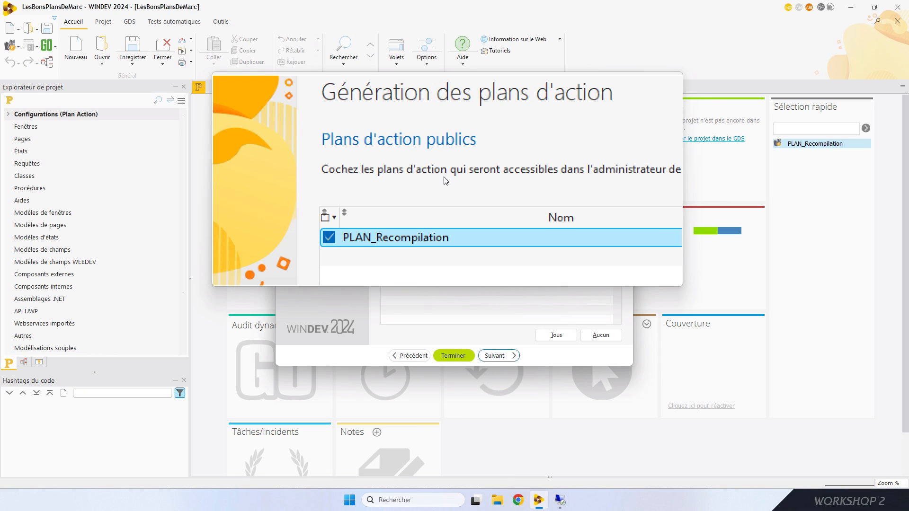
pyautogui.click(494, 356)
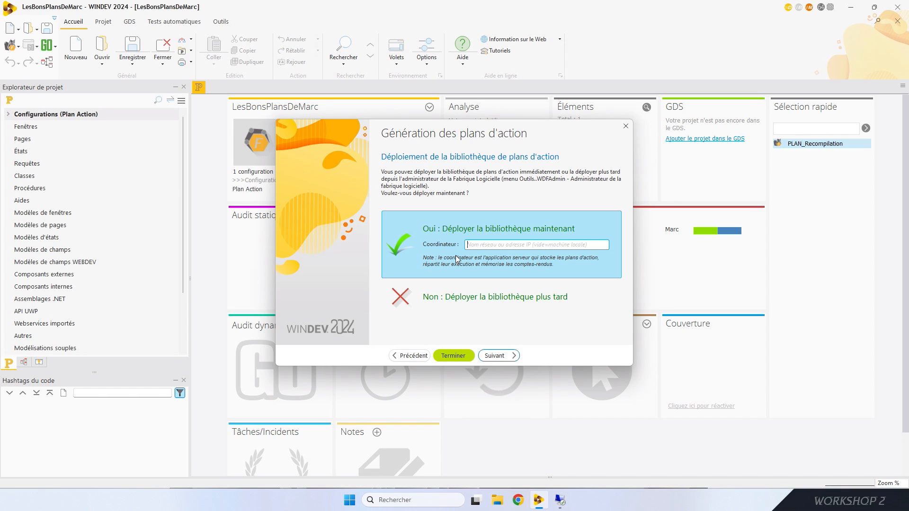
pyautogui.click(496, 246)
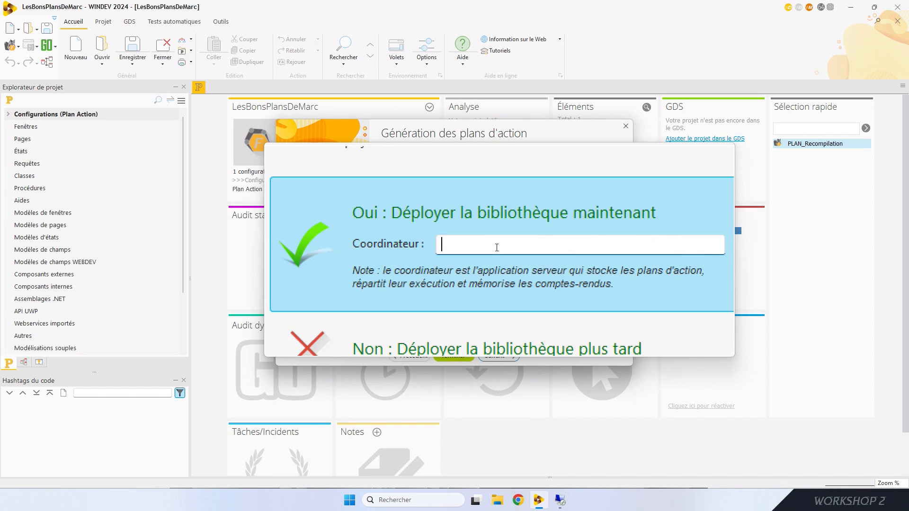
pyautogui.write('srvFabrique')
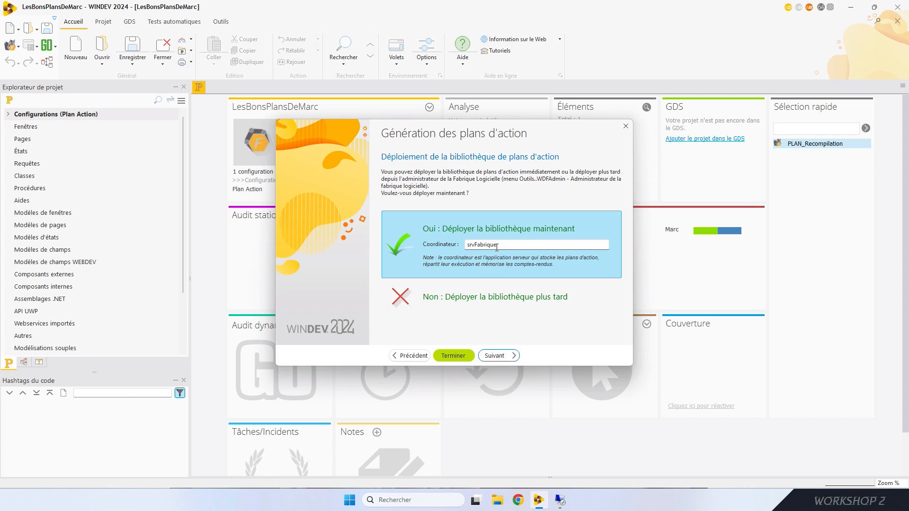
pyautogui.click(506, 355)
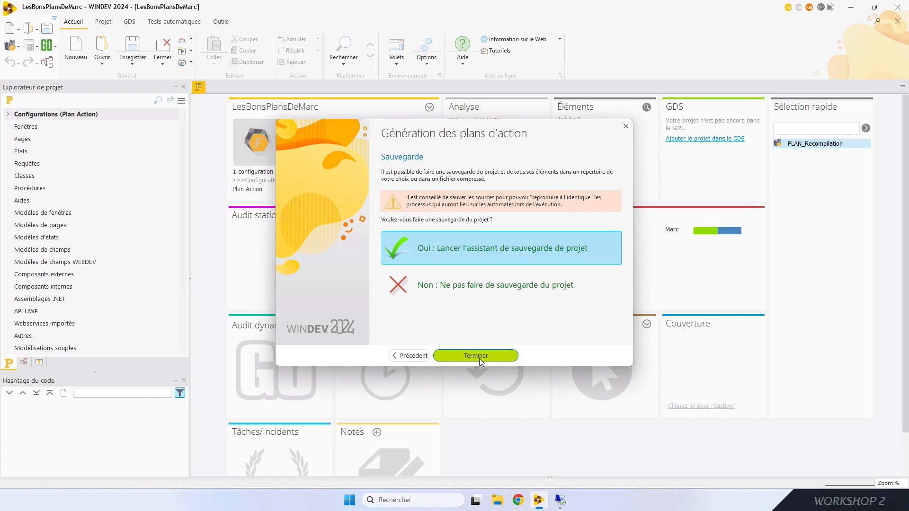
pyautogui.click(476, 295)
pyautogui.click(483, 357)
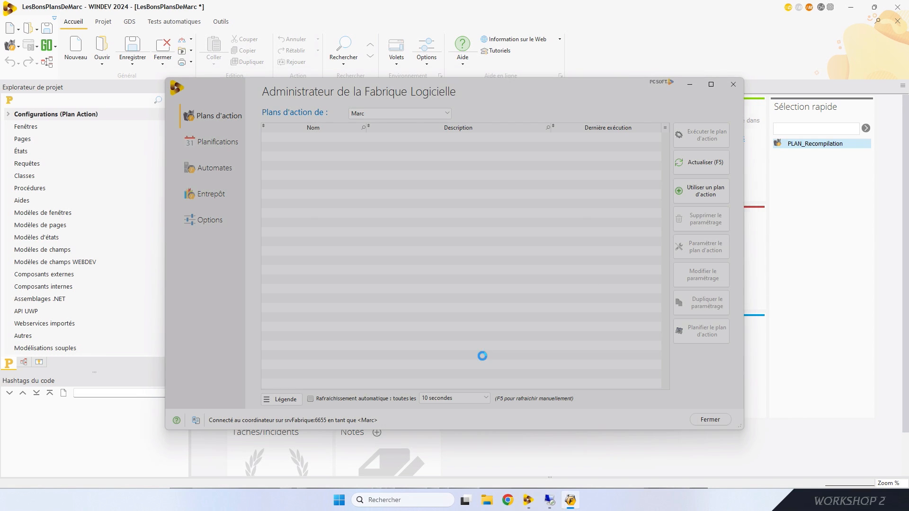
# Dismiss the message and open the PLAN_Recompilation settings window.
pyautogui.click(463, 280)
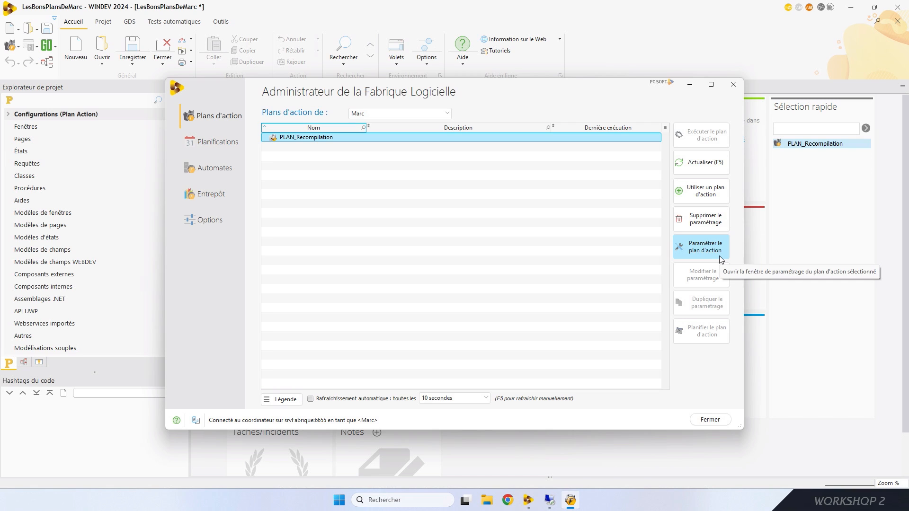
pyautogui.click(720, 255)
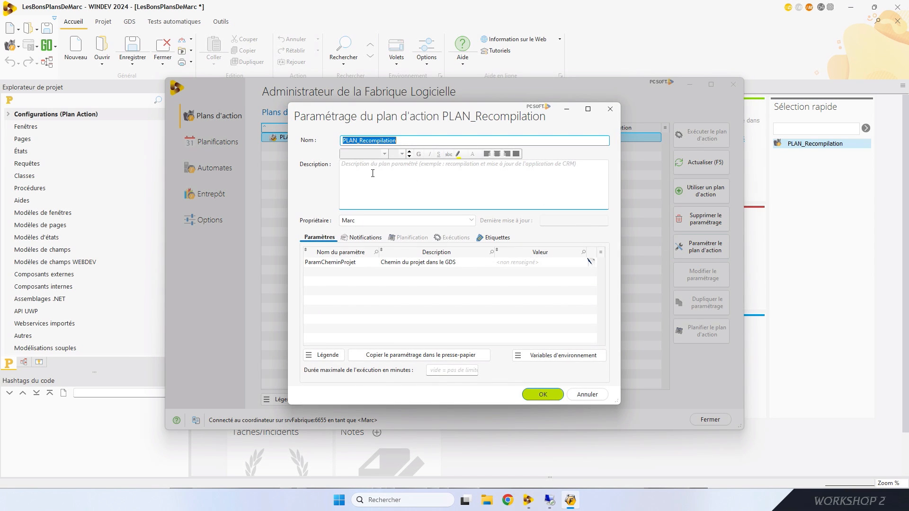
# Describe the plan as PreciliaContrat and connect ParamCheminProjet's value to repository CS:\\srvwt1\GDS1.
pyautogui.click(377, 170)
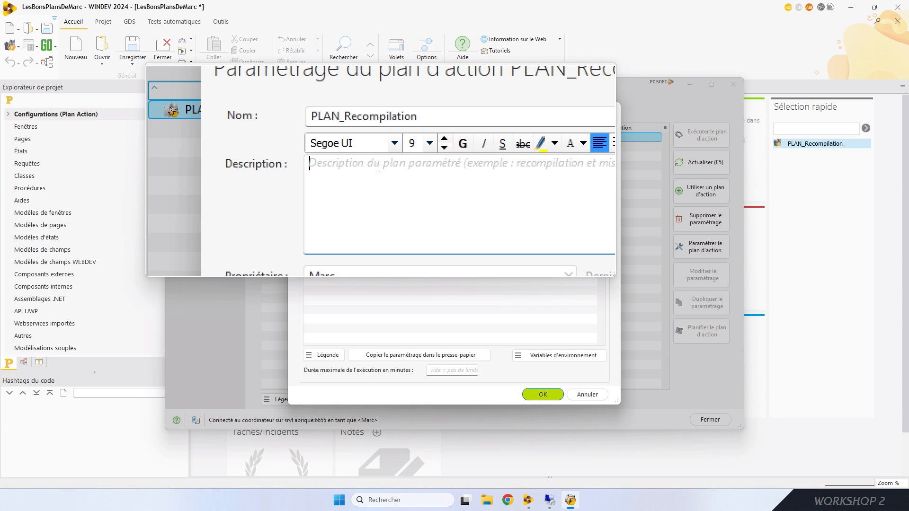
pyautogui.write('Precili')
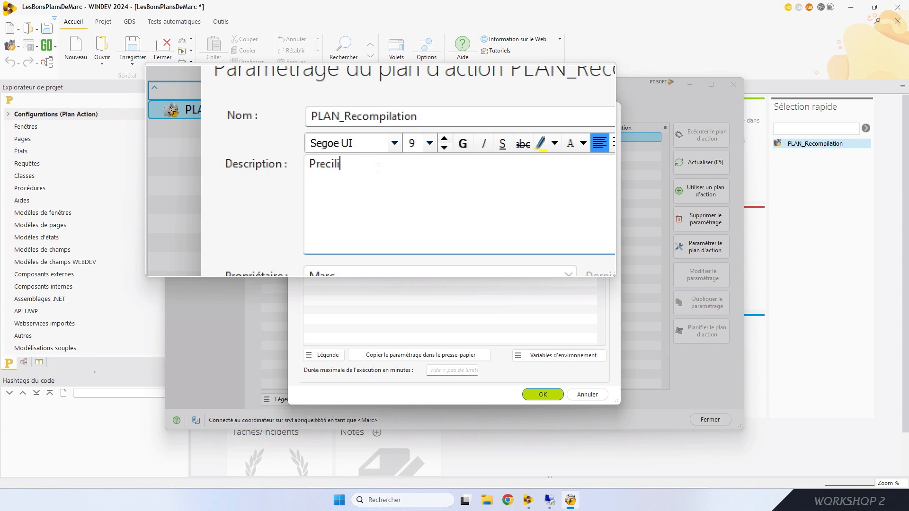
pyautogui.write('aContrat')
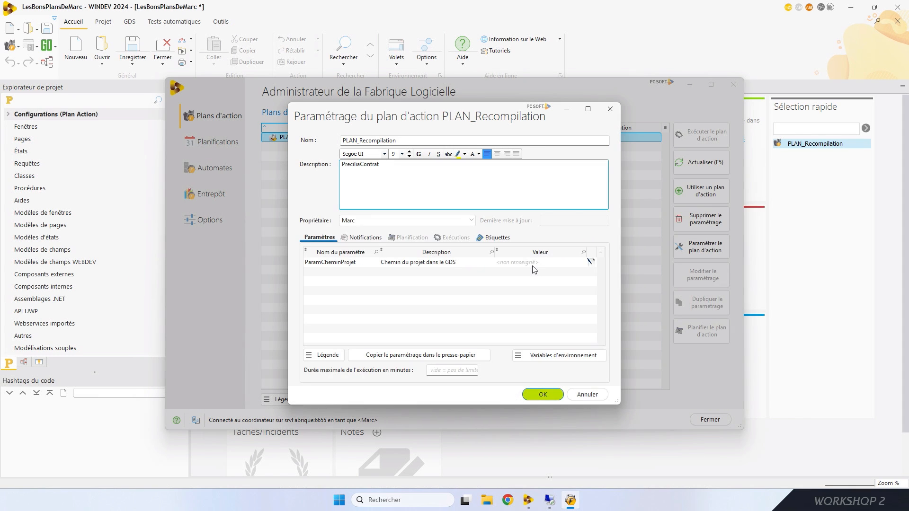
pyautogui.doubleClick(534, 263)
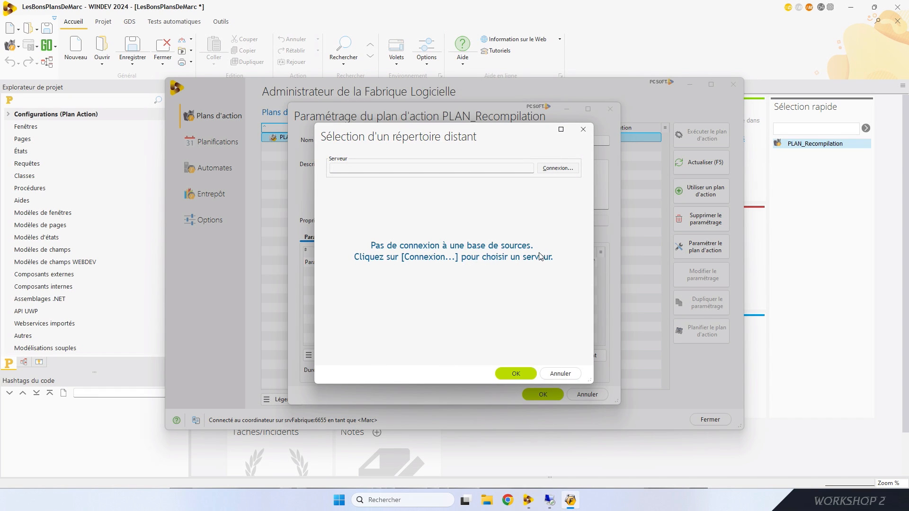
pyautogui.click(552, 169)
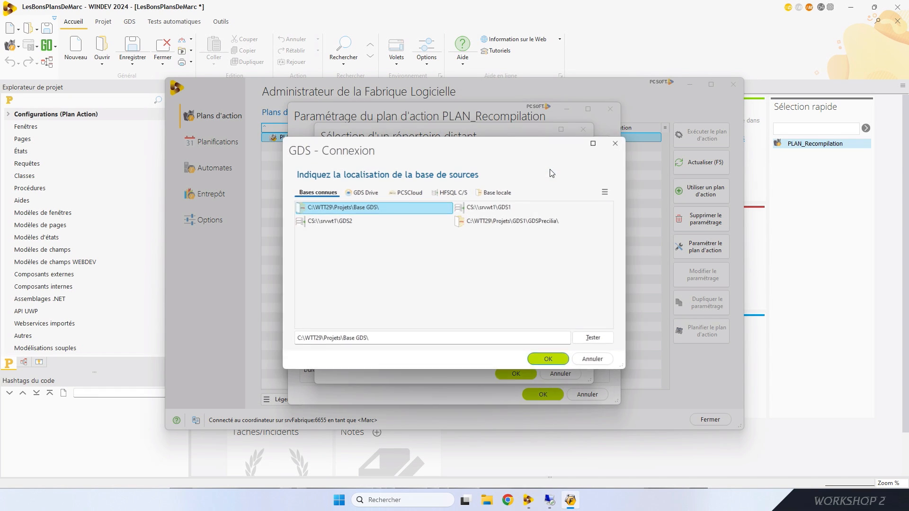
pyautogui.click(483, 207)
pyautogui.doubleClick(483, 207)
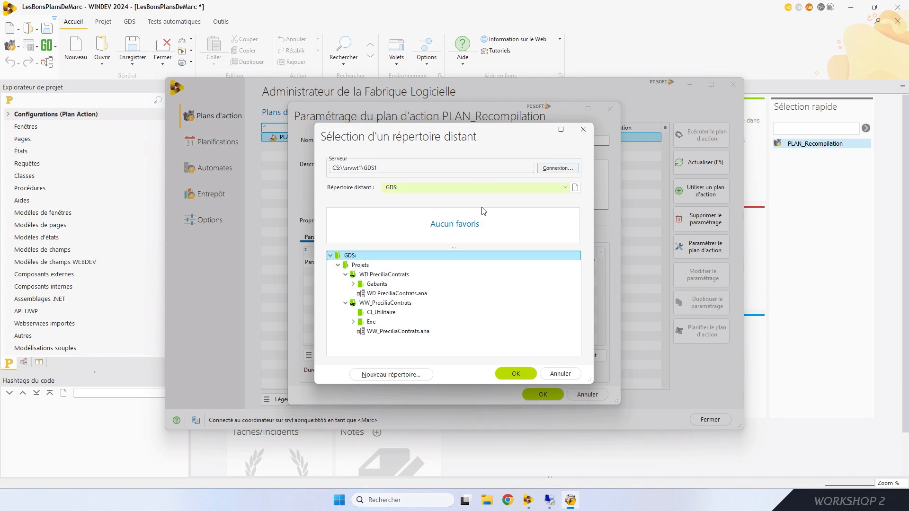
# Set ParamCheminProjet to GDS:\Projets\WW_PreciliaContrats, check notifications, and save the configuration.
pyautogui.click(384, 275)
pyautogui.click(397, 304)
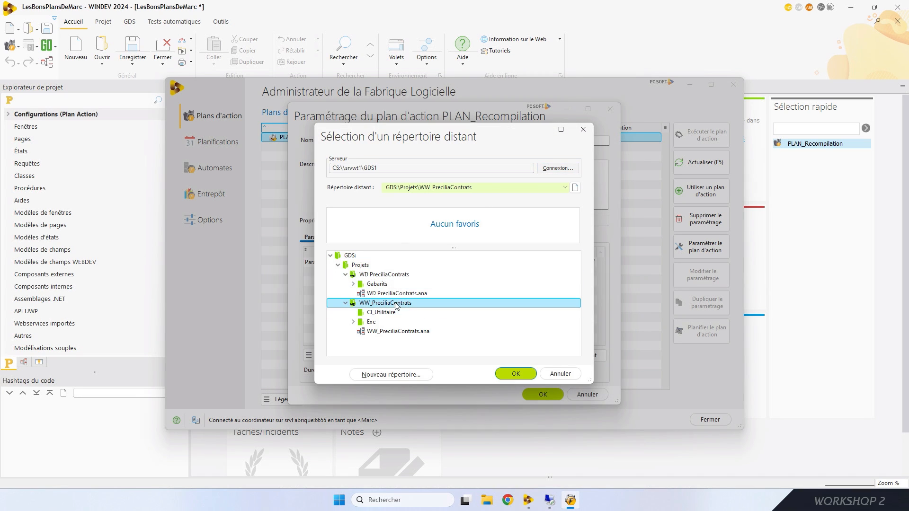
pyautogui.click(527, 373)
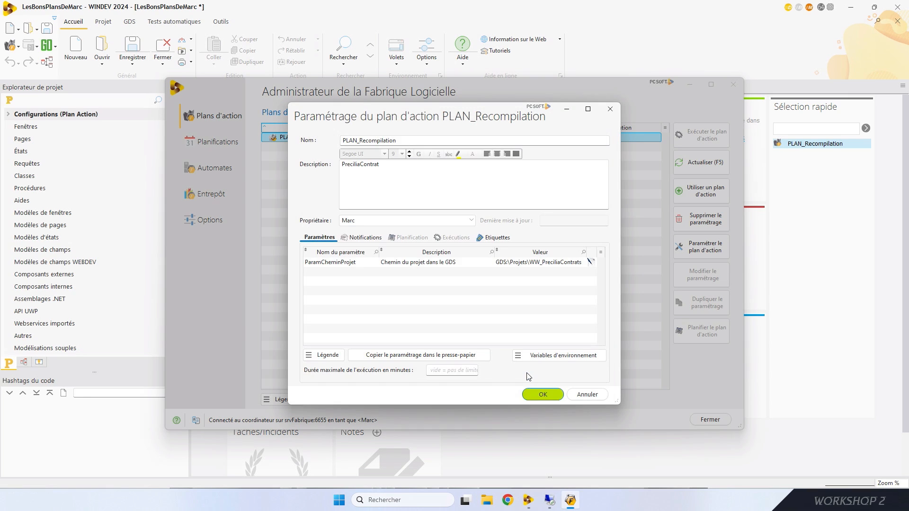
pyautogui.click(363, 238)
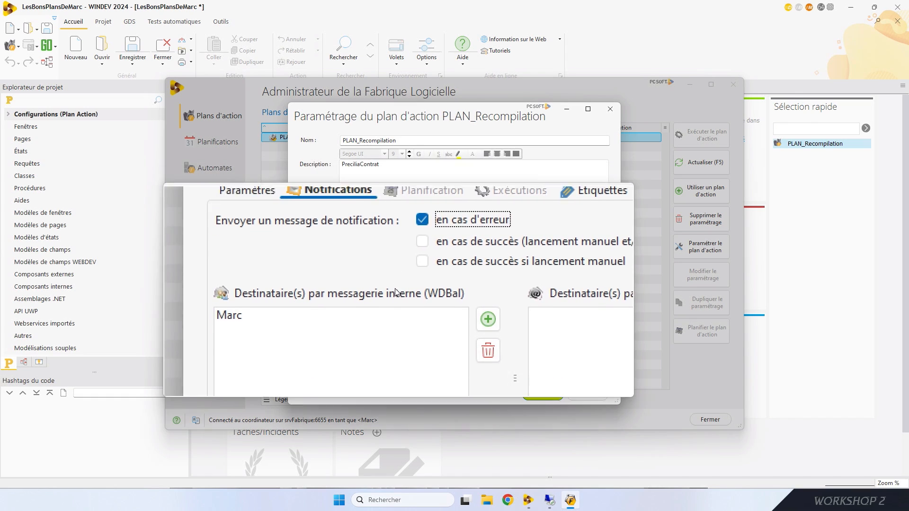
pyautogui.click(543, 395)
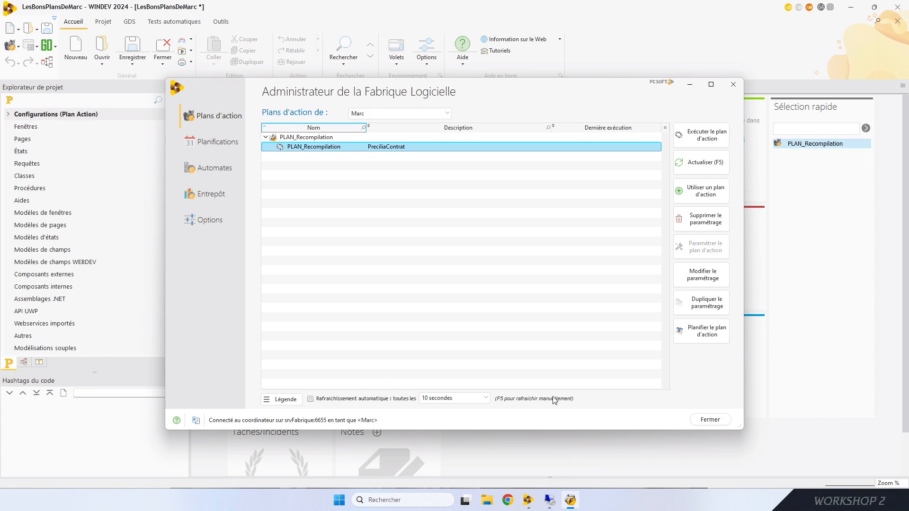
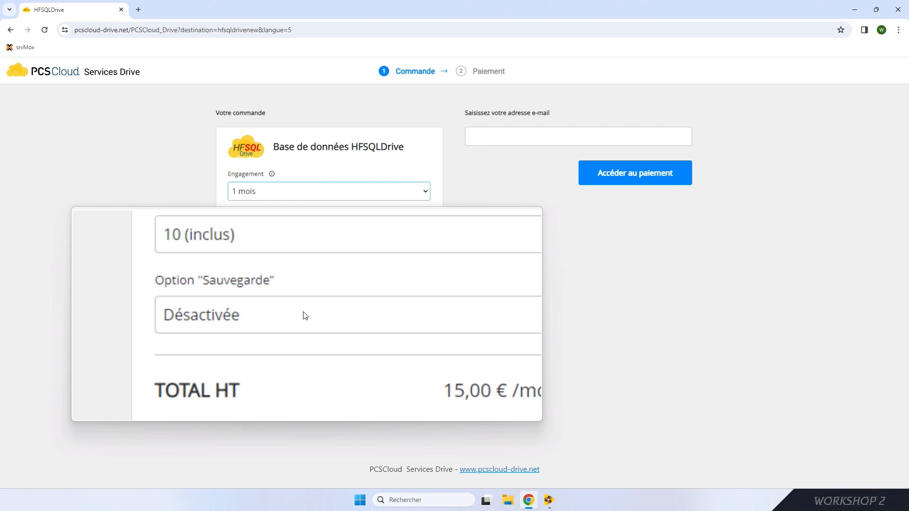
# Turn on the 2 € backup option (17,00 € per month), enter the account e-mail, and proceed to payment.
pyautogui.click(305, 316)
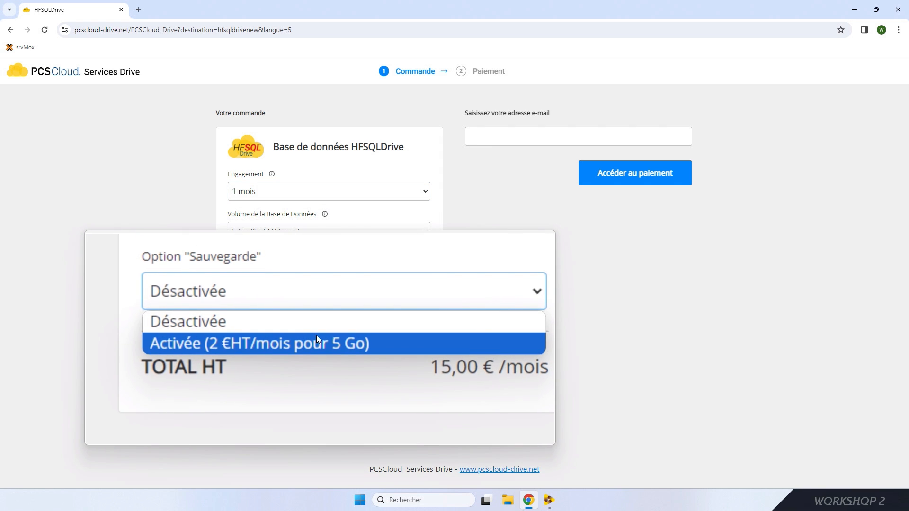
pyautogui.click(316, 336)
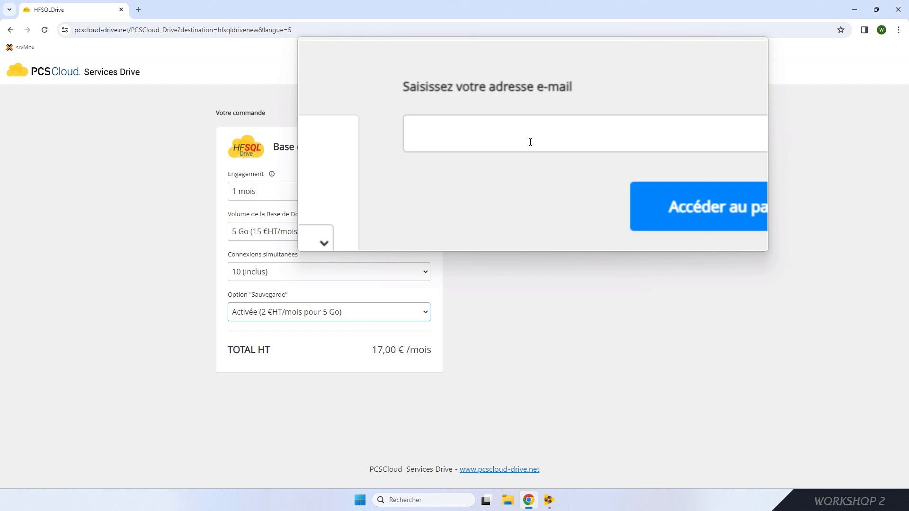
pyautogui.click(530, 142)
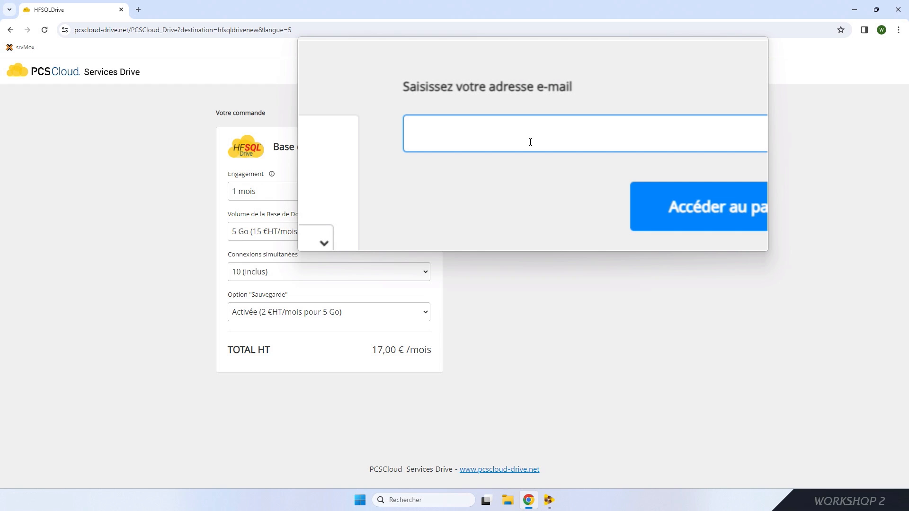
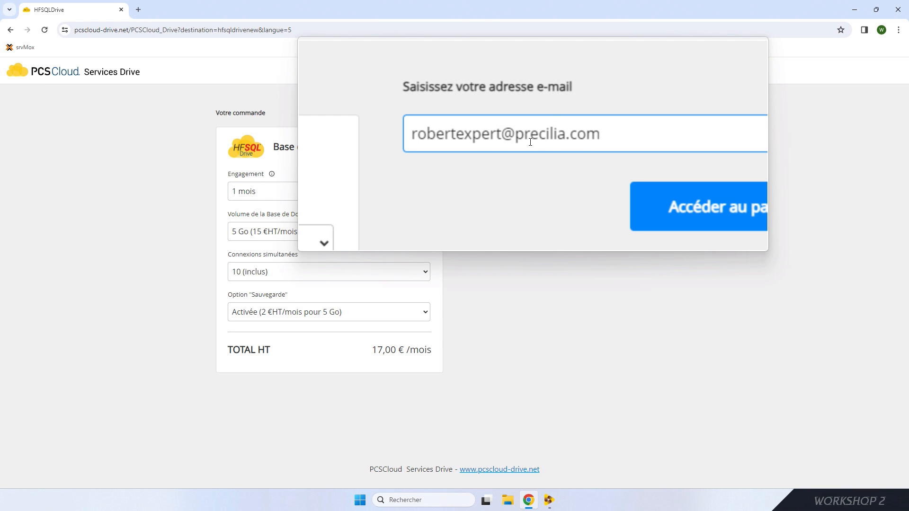
pyautogui.click(702, 210)
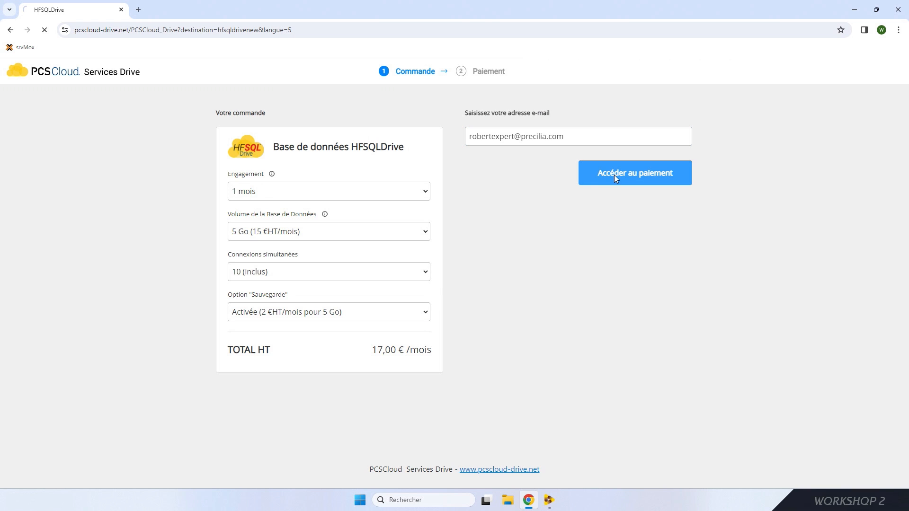
# Enter robertexpert as the database name and type the administrator password in both password fields.
pyautogui.scroll(-2, 369, 350)
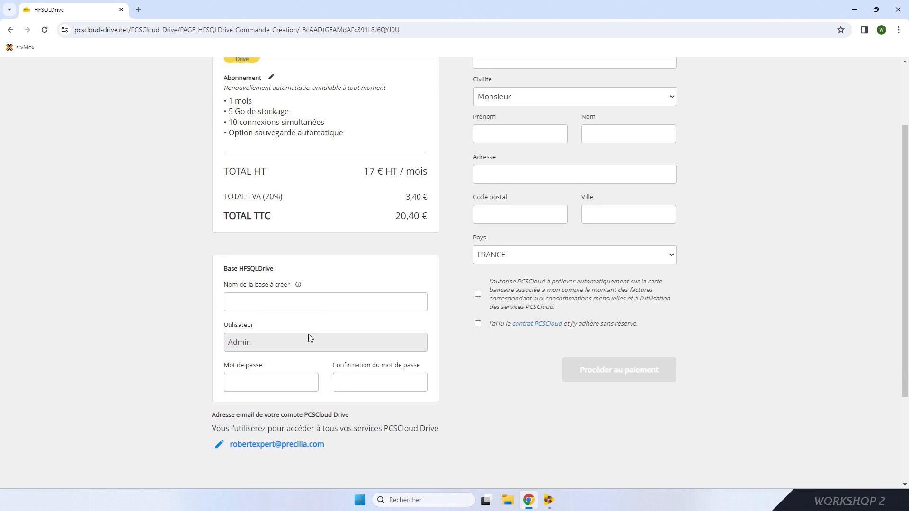
pyautogui.click(302, 300)
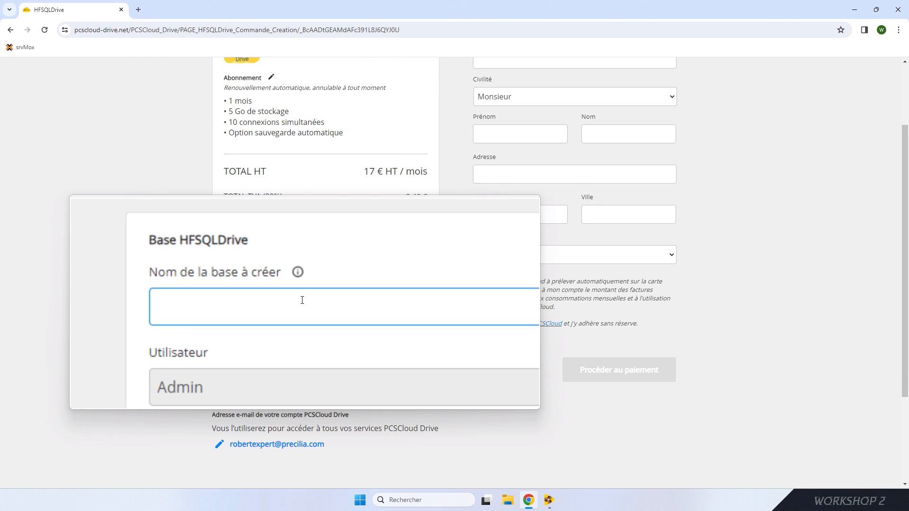
pyautogui.write('robertexpert')
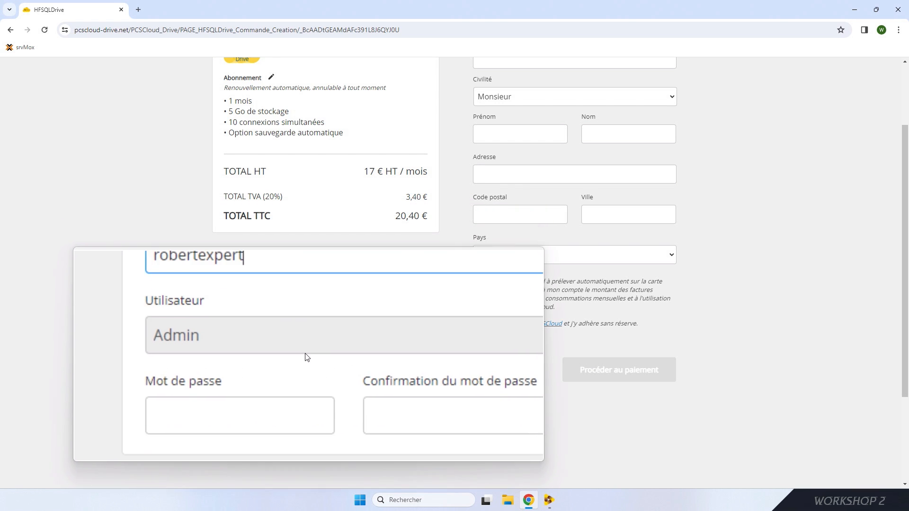
pyautogui.click(297, 381)
pyautogui.write('********')
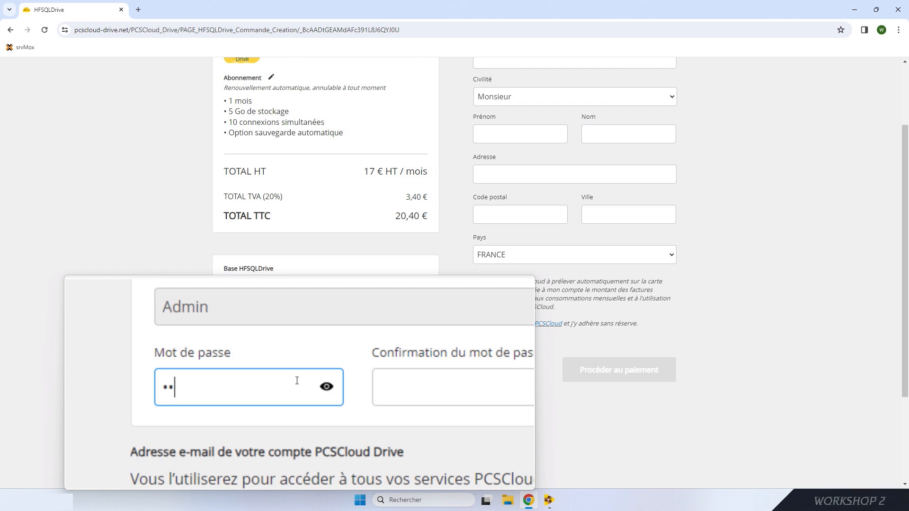
pyautogui.write('****')
pyautogui.press('Tab')
pyautogui.write('******')
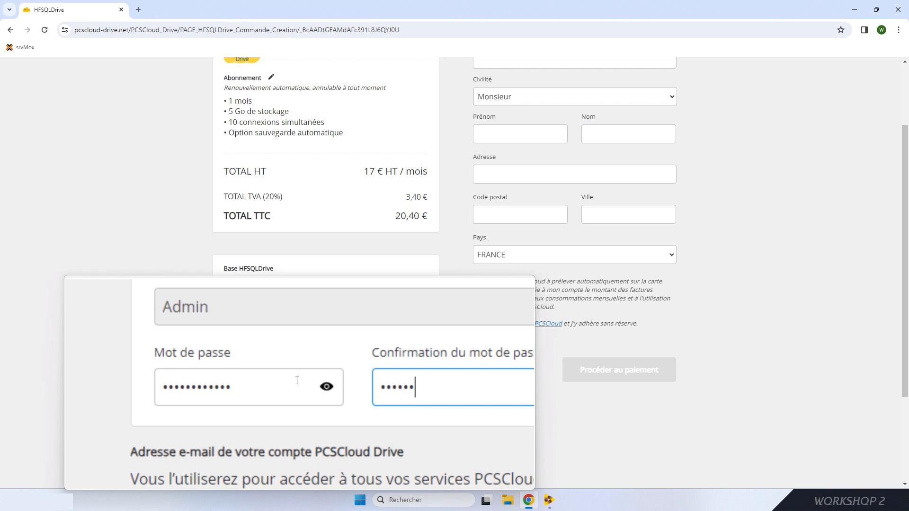
pyautogui.write('******')
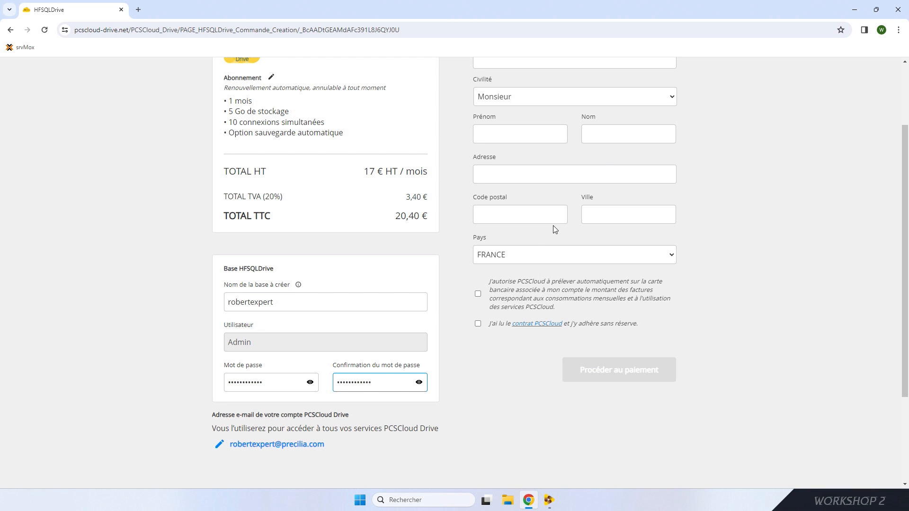
pyautogui.scroll(2, 556, 230)
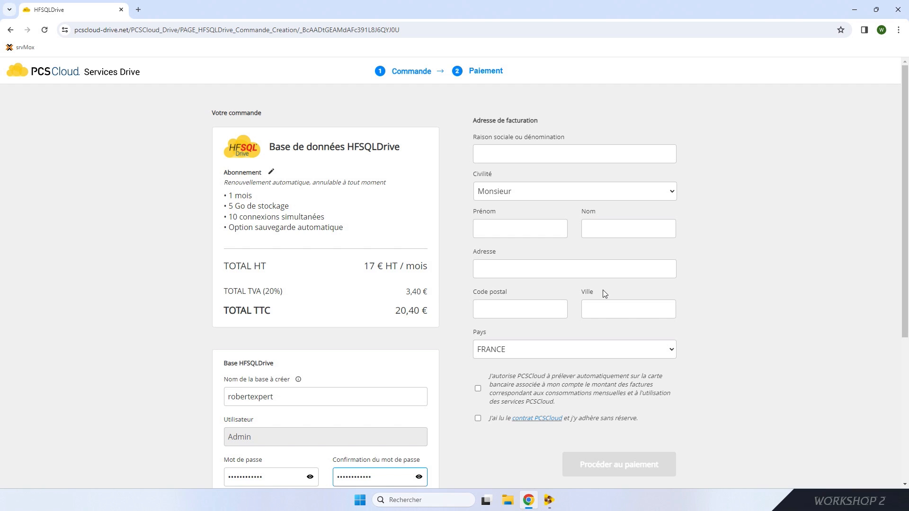
# Log in to the PCSCloud portal with the saved account identifier and its password.
pyautogui.click(22, 73)
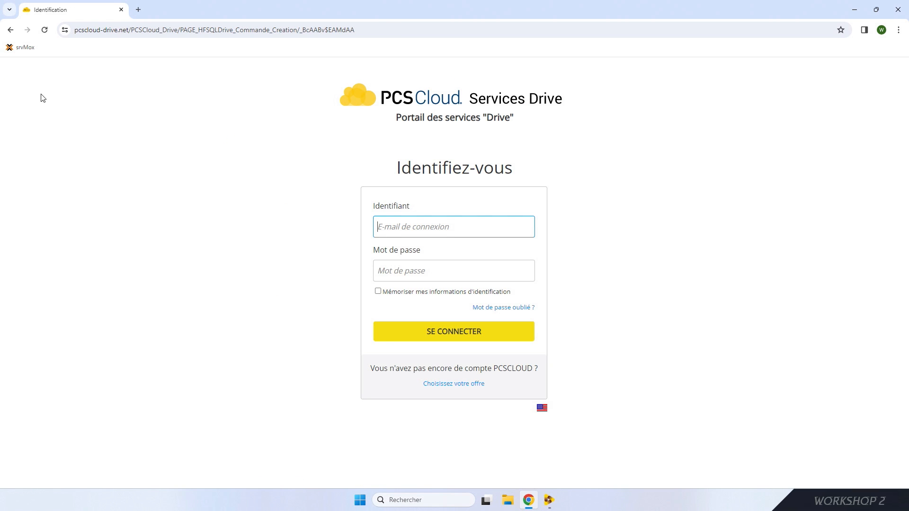
pyautogui.click(485, 235)
pyautogui.click(451, 252)
pyautogui.click(450, 269)
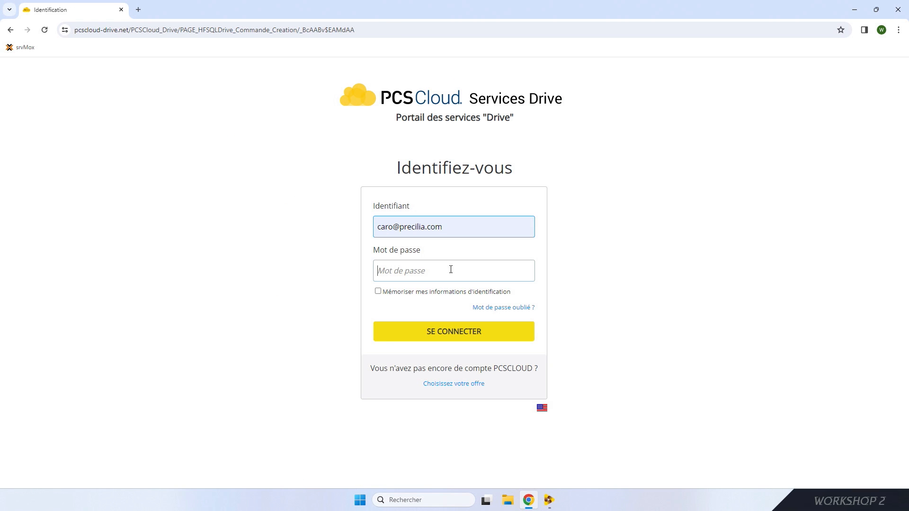
pyautogui.write('p')
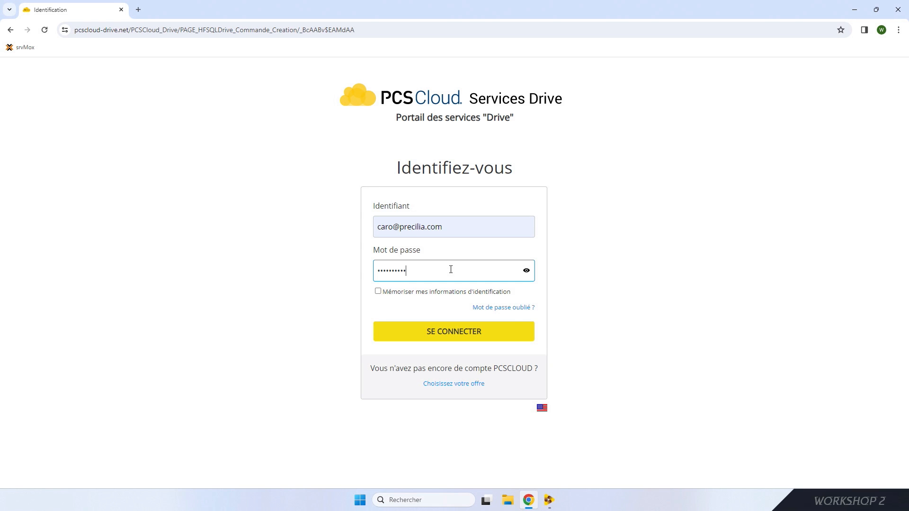
pyautogui.press('Return')
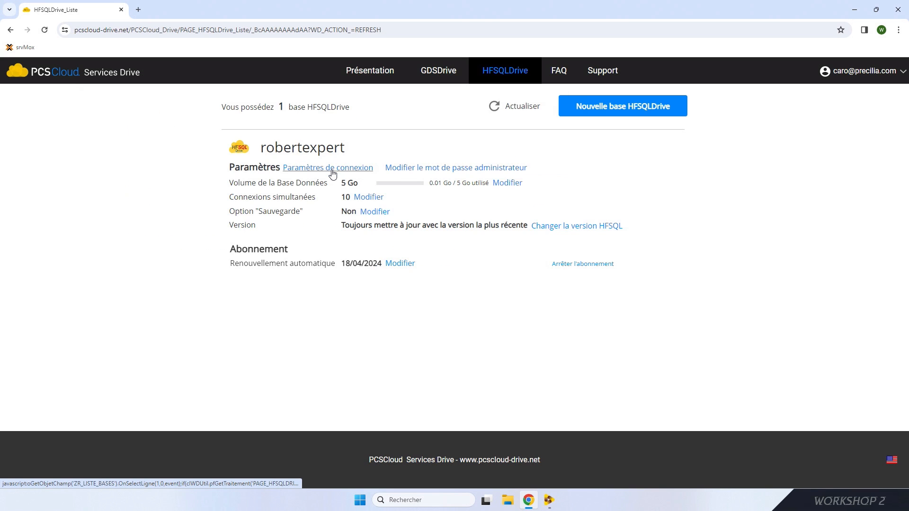
# Copy the robertexpert database's connection code from its connection settings and switch back to WINDEV.
pyautogui.click(333, 174)
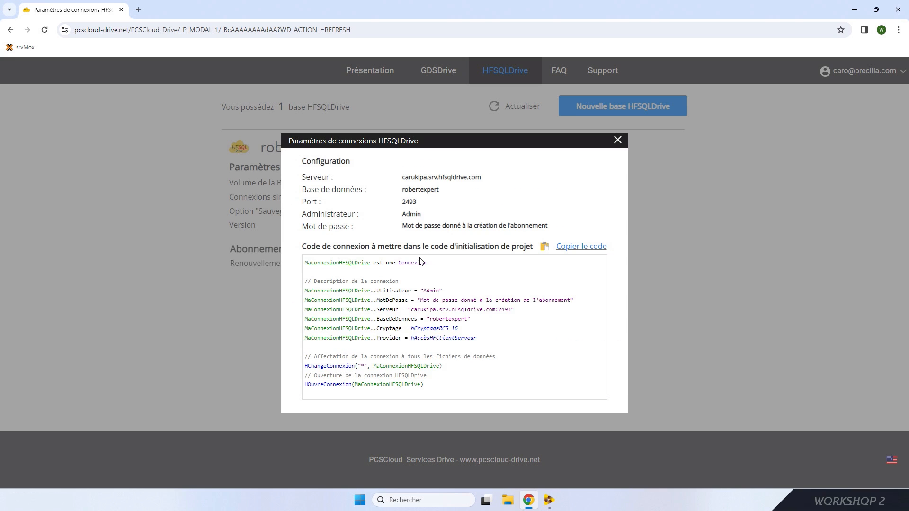
pyautogui.click(576, 250)
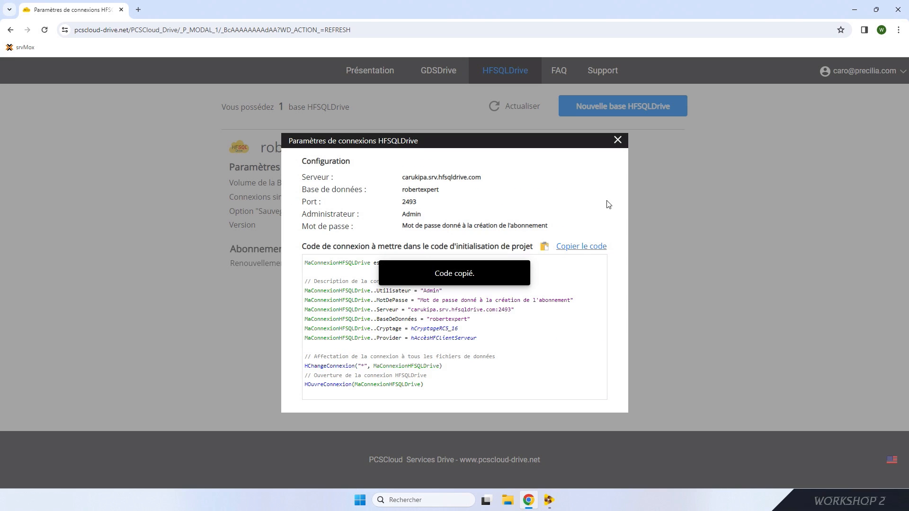
pyautogui.click(618, 141)
pyautogui.click(547, 502)
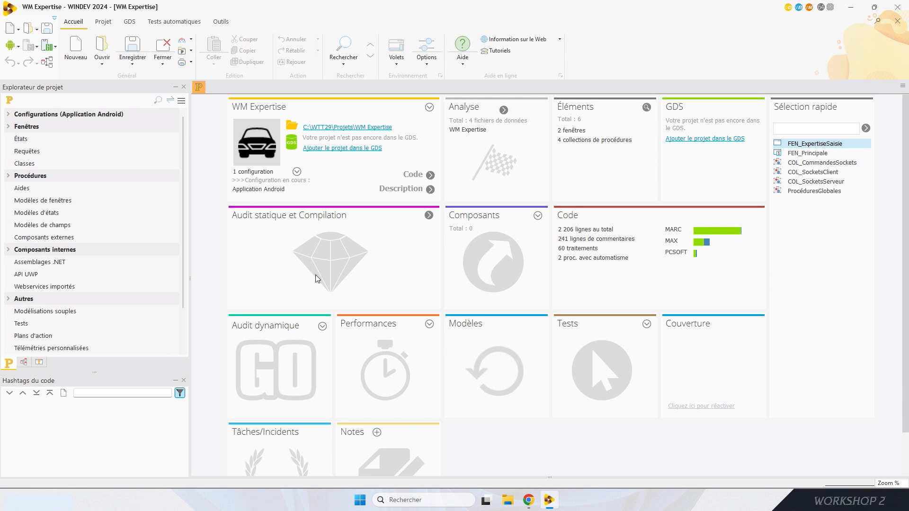
# Paste the HFSQLDrive connection code into the project initialisation code, set the real password, and save.
pyautogui.press('F2')
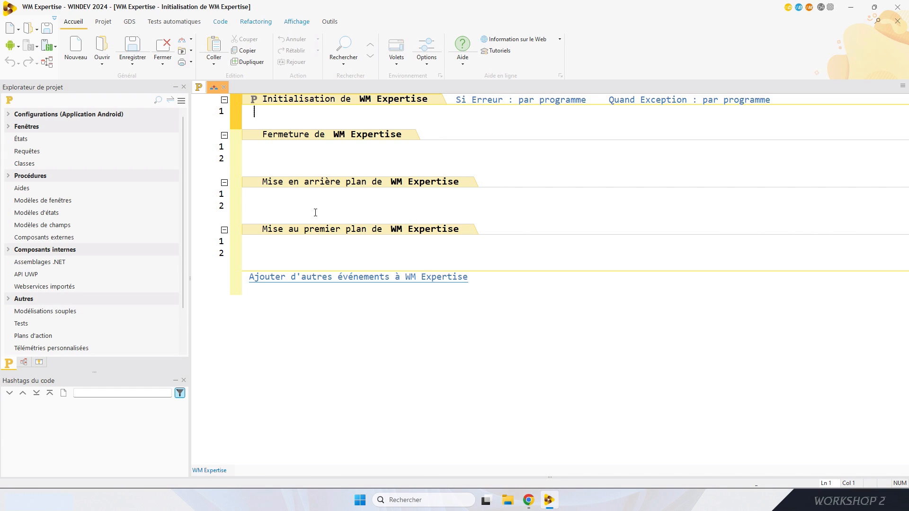
pyautogui.write('MaConnexionHFSQLDrive est une Connexion  // Description de la connexion MaConnexionHFSQLDrive..Utilisateur\t= "Admin" MaConnexionHFSQLDrive..MotDePasse\t= "Mot de passe donné à la création de l\'abonnement" MaConnexionHFSQLDrive..Serveur\t= "carukipa.srv.hfsqldrive.com:2493" MaConnexionHFSQLDrive..BaseDeDonnées\t= "robertexpert" MaConnexionHFSQLDrive..Cryptage\t= hCryptageRC5_16 MaConnexionHFSQLDrive..Provider\t= hAccèsHFClientServeur  // Affectation de la connexion à tous les fichiers de données HChangeConnexion("*", MaConnexionHFSQLDrive) // Ouverture de la connexion HFSQLDrive HOuvreConnexion(MaConnexionHFSQLDrive)')
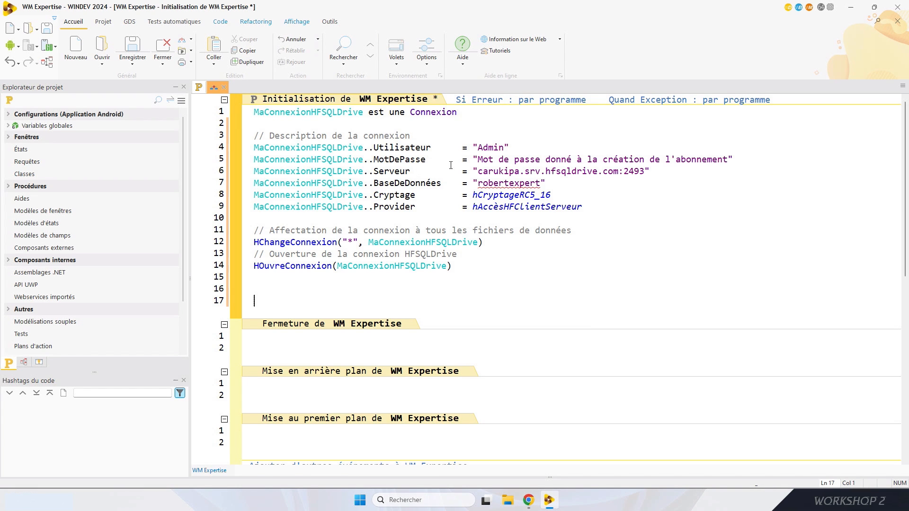
pyautogui.click(475, 160)
pyautogui.hotkey('shift', 'End')
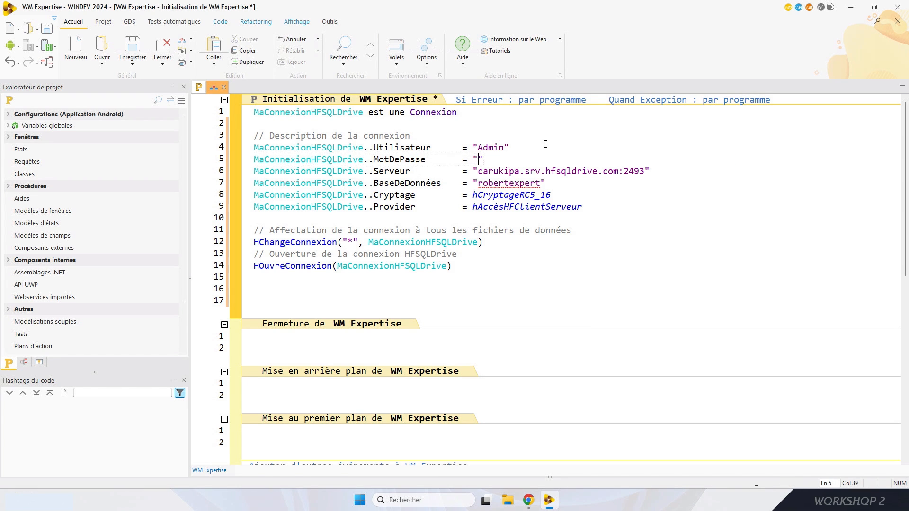
pyautogui.hotkey('ctrl', 's')
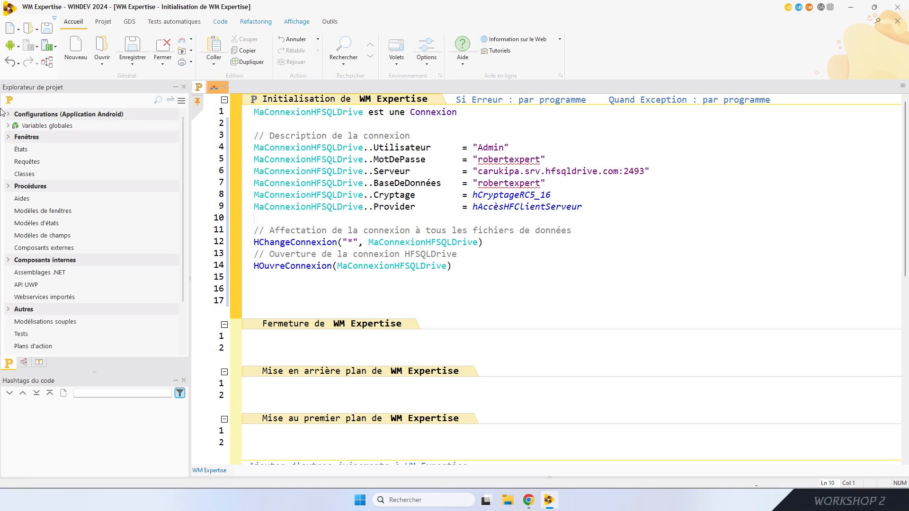
# Generate the WM Expertise Android application through the generation wizard.
pyautogui.click(10, 46)
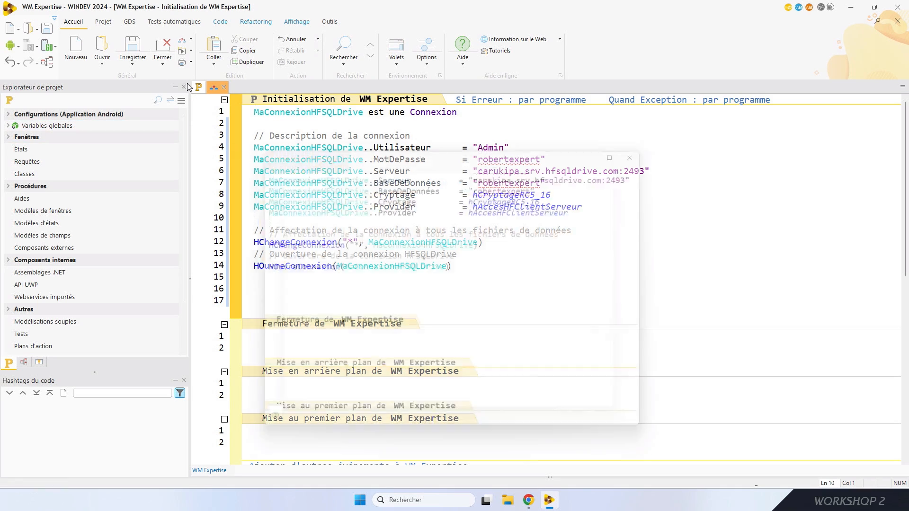
pyautogui.click(449, 429)
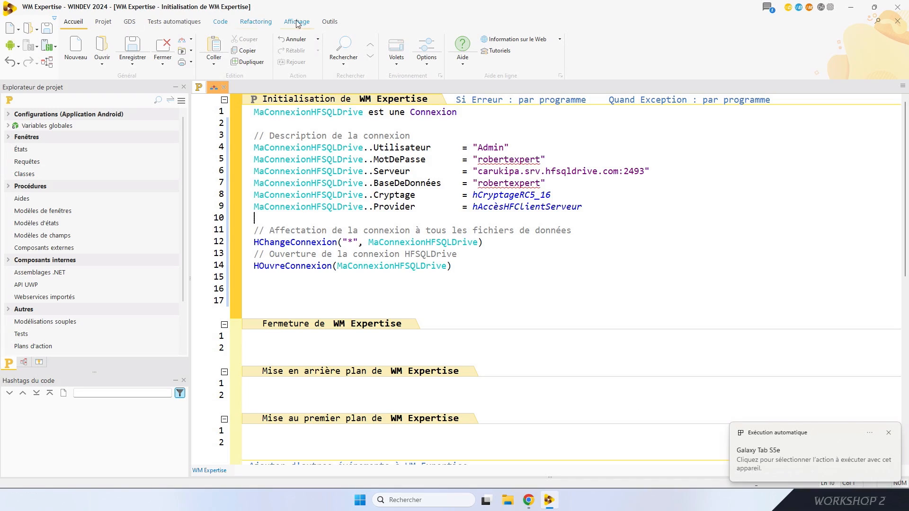
pyautogui.click(329, 21)
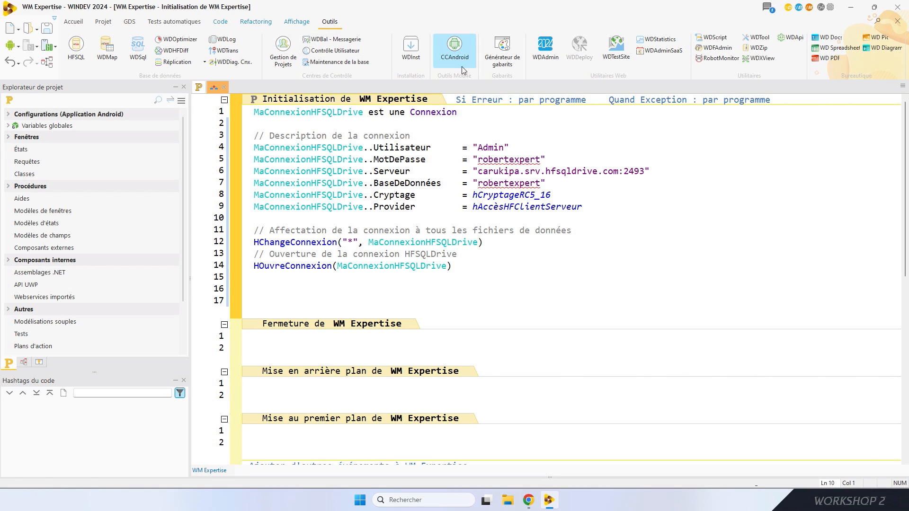
# Open the Android Control Centre and its file explorer for the tablet.
pyautogui.click(461, 51)
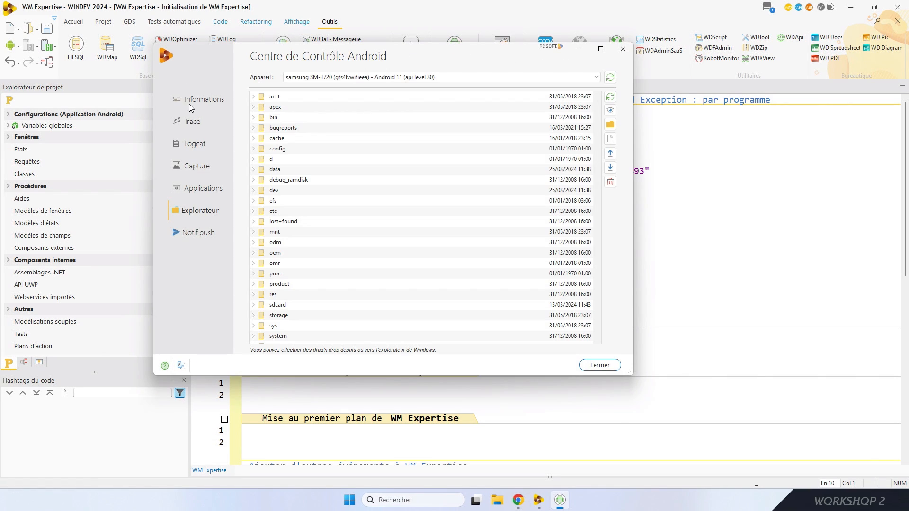
pyautogui.click(196, 116)
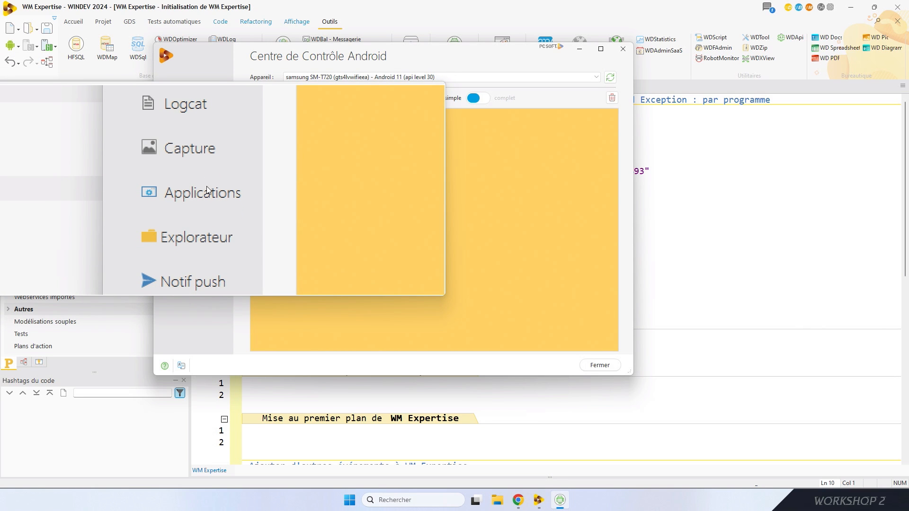
pyautogui.click(209, 210)
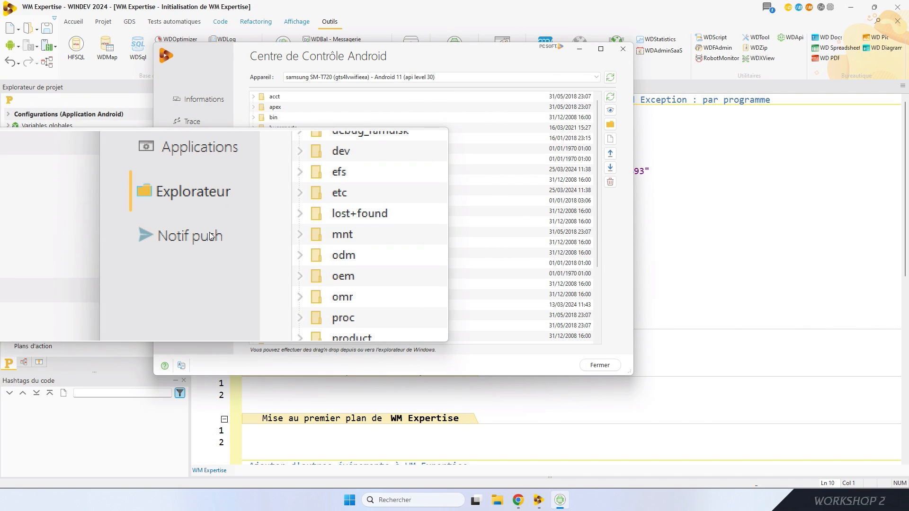
pyautogui.scroll(-2, 323, 275)
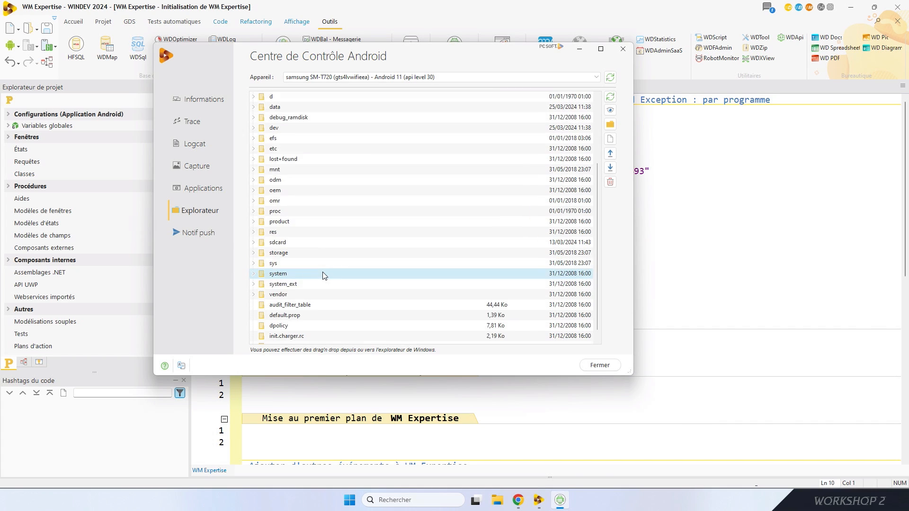
pyautogui.scroll(-1, 323, 275)
# Expand sdcard > Android > data > com.masociete.wm_expertise > files > Documents to reach wm_expertise.
pyautogui.doubleClick(299, 213)
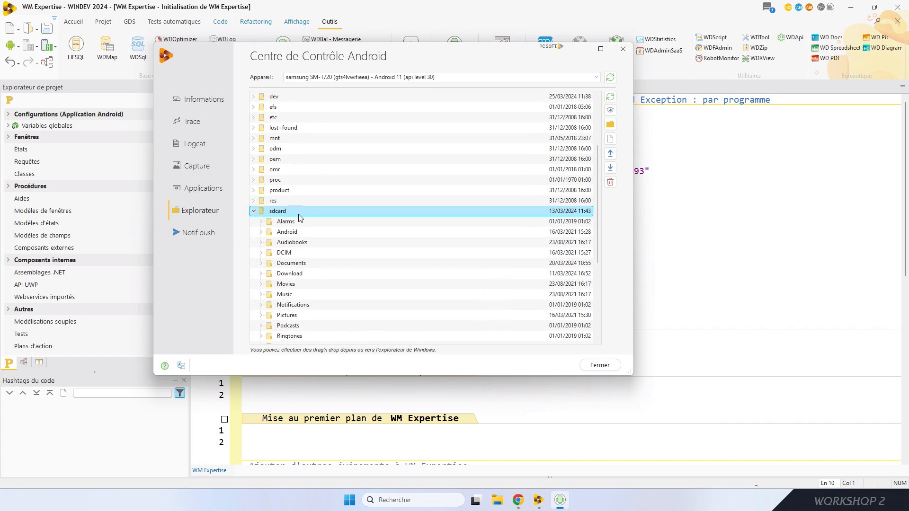
pyautogui.scroll(-1, 300, 216)
pyautogui.doubleClick(300, 212)
pyautogui.click(309, 226)
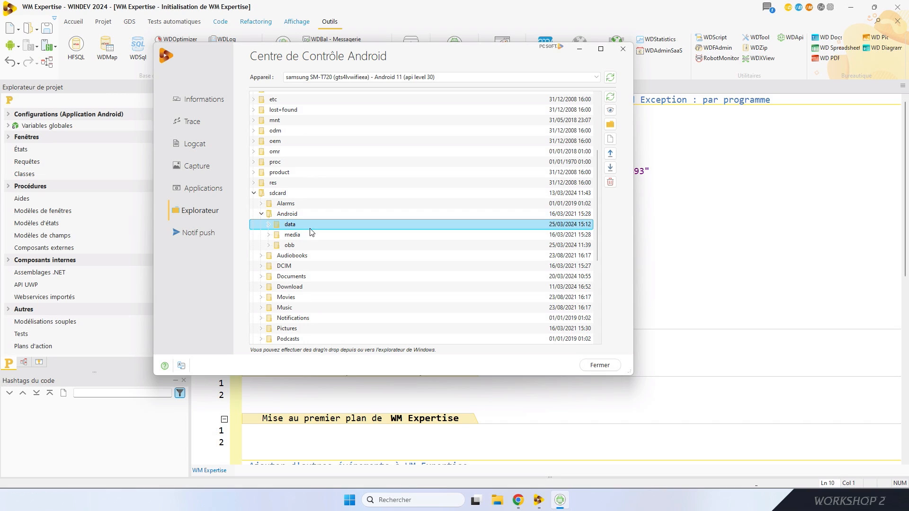
pyautogui.doubleClick(310, 227)
pyautogui.scroll(-1, 313, 227)
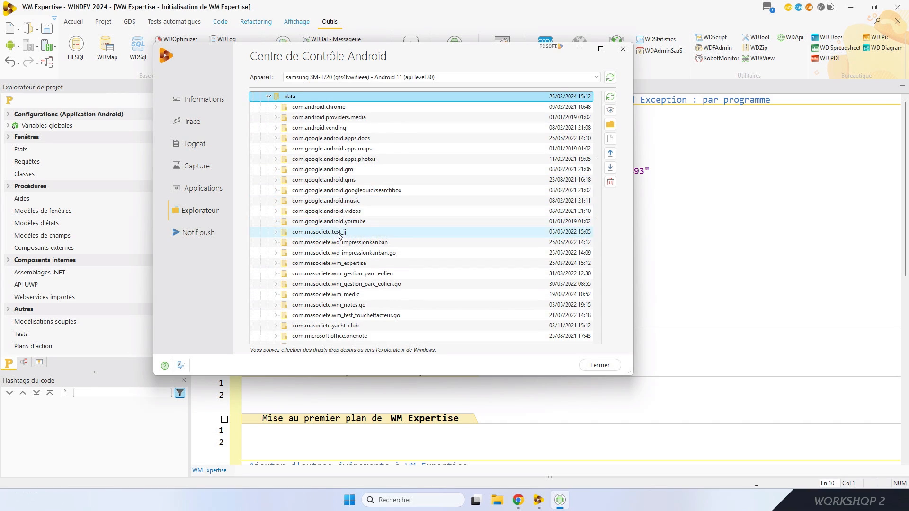
pyautogui.doubleClick(331, 263)
pyautogui.click(330, 284)
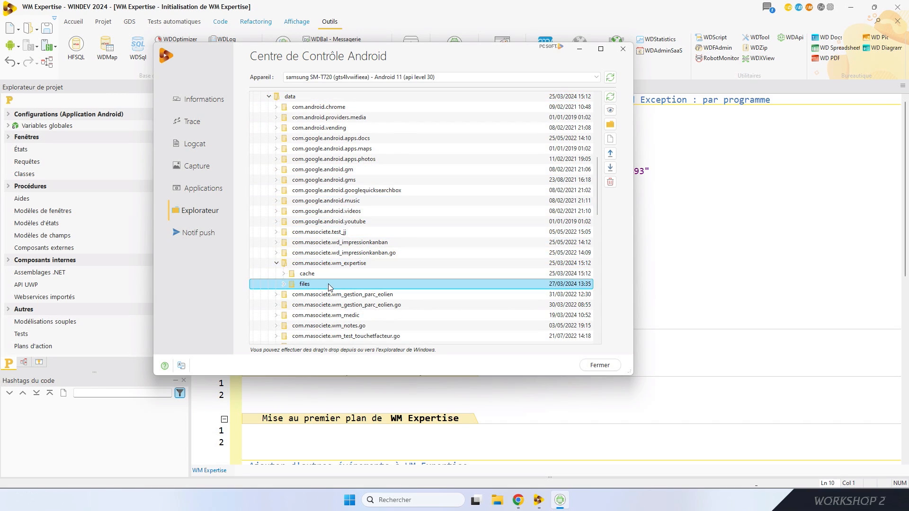
pyautogui.doubleClick(333, 294)
pyautogui.doubleClick(337, 304)
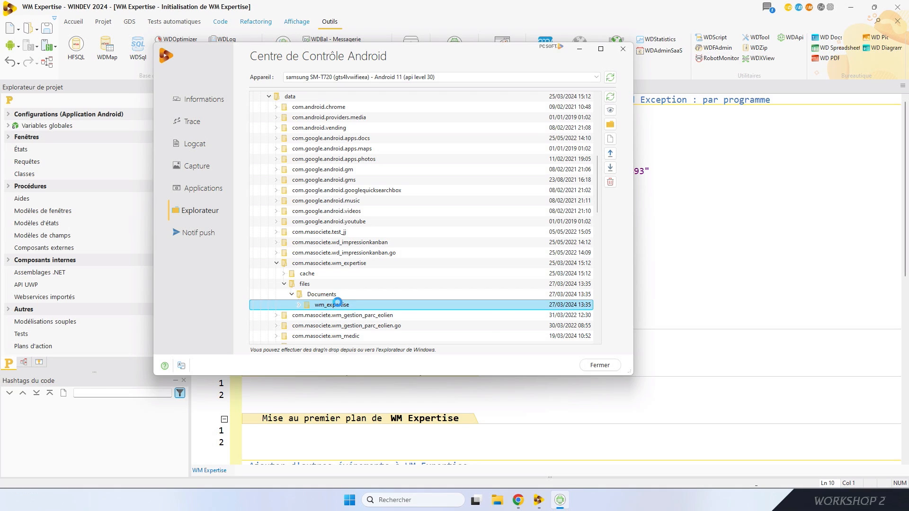
# Select the nine data files from expertise.fic through photo.ndx.
pyautogui.click(353, 256)
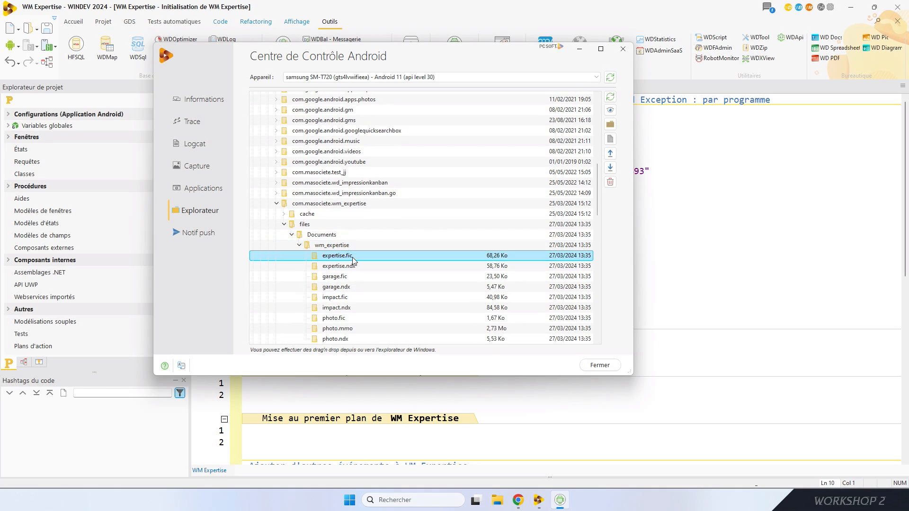
pyautogui.scroll(-1, 356, 324)
pyautogui.keyDown('shift'); pyautogui.click(352, 308); pyautogui.keyUp('shift')
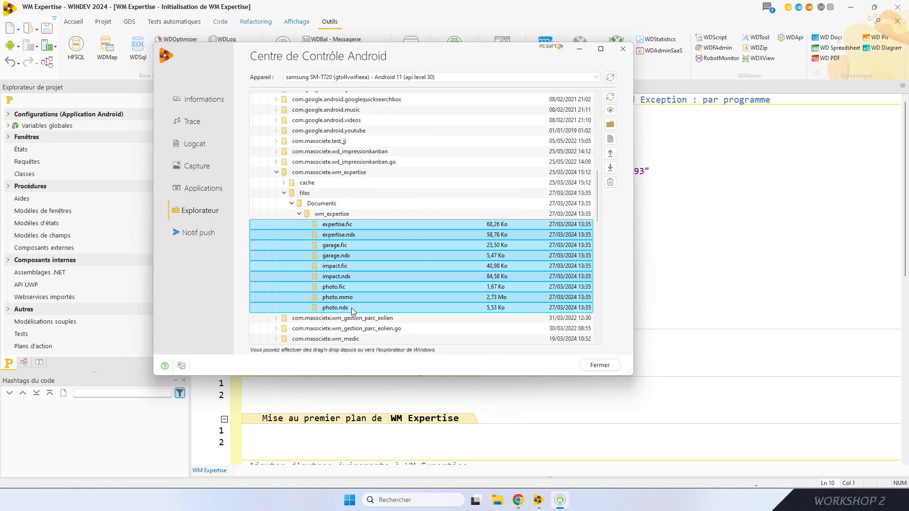
# Open C:\temp with Win+R and drag the nine tablet data files into it.
pyautogui.press('super+r')
pyautogui.write('c:\\temp')
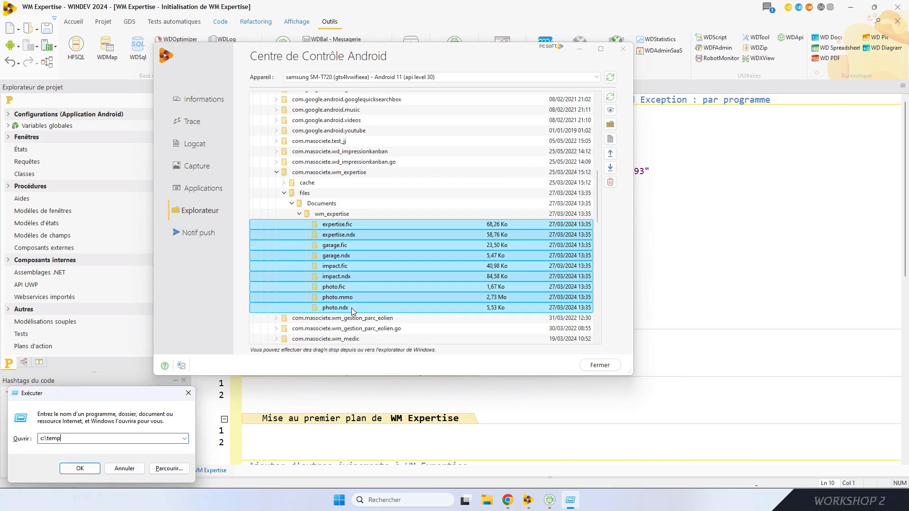
pyautogui.press('Return')
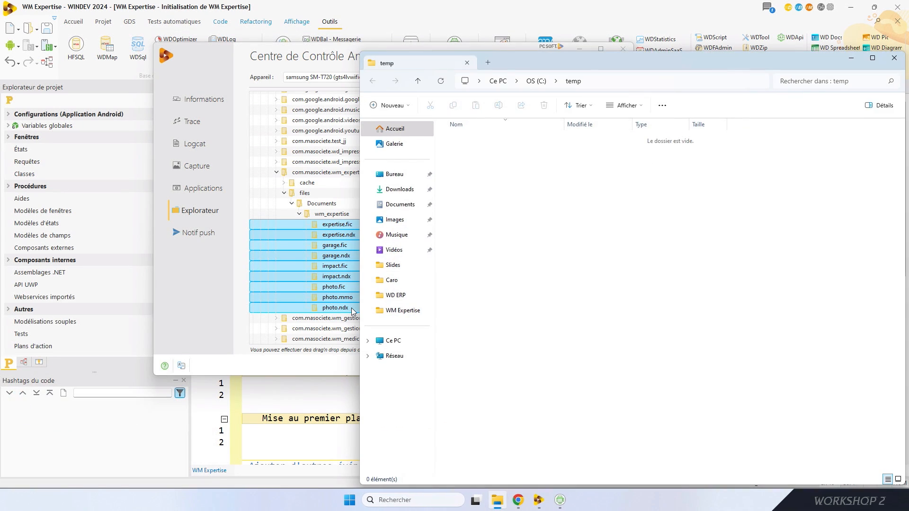
pyautogui.moveTo(706, 65); pyautogui.dragTo(794, 45)
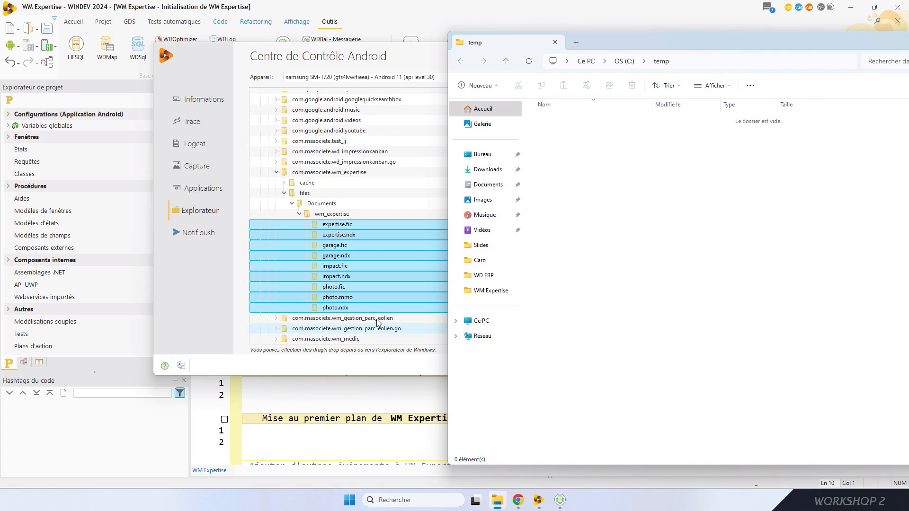
pyautogui.moveTo(347, 224); pyautogui.dragTo(828, 255)
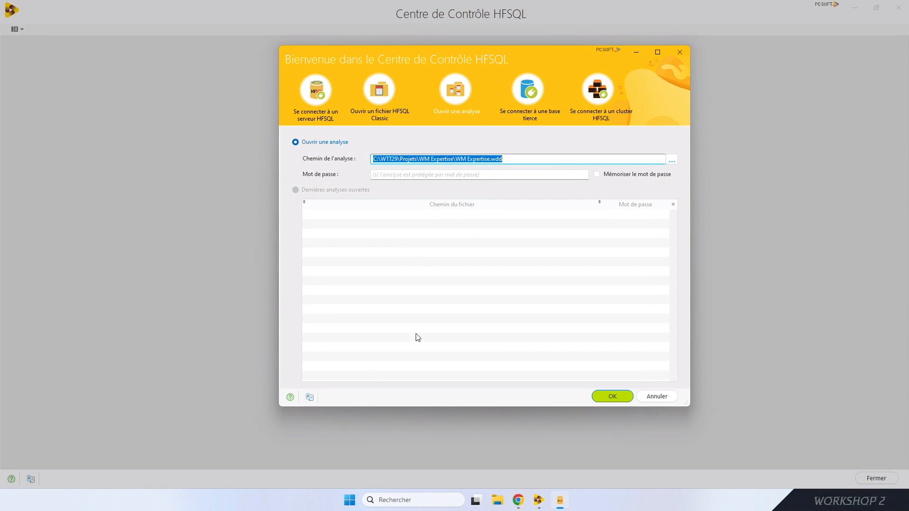
# Reconnect to the saved hfsqldrive.com server using its password.
pyautogui.click(319, 94)
pyautogui.doubleClick(356, 301)
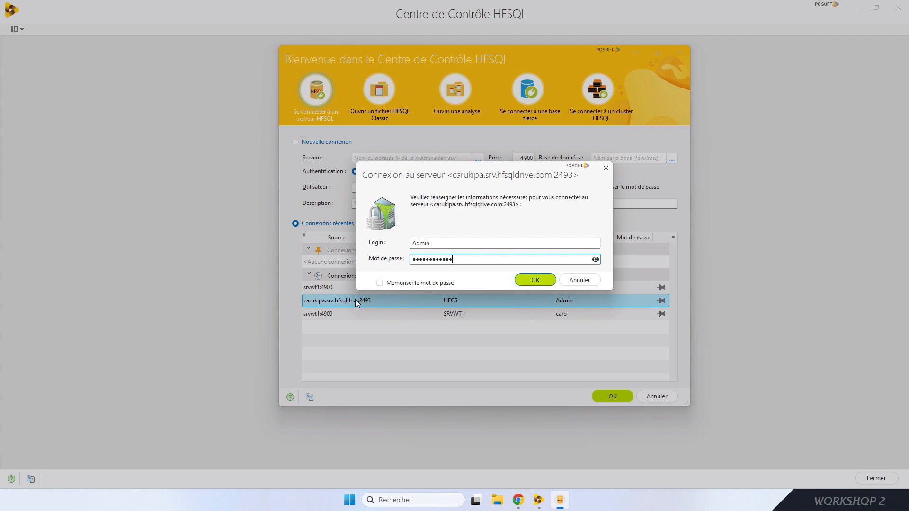
pyautogui.press('Return')
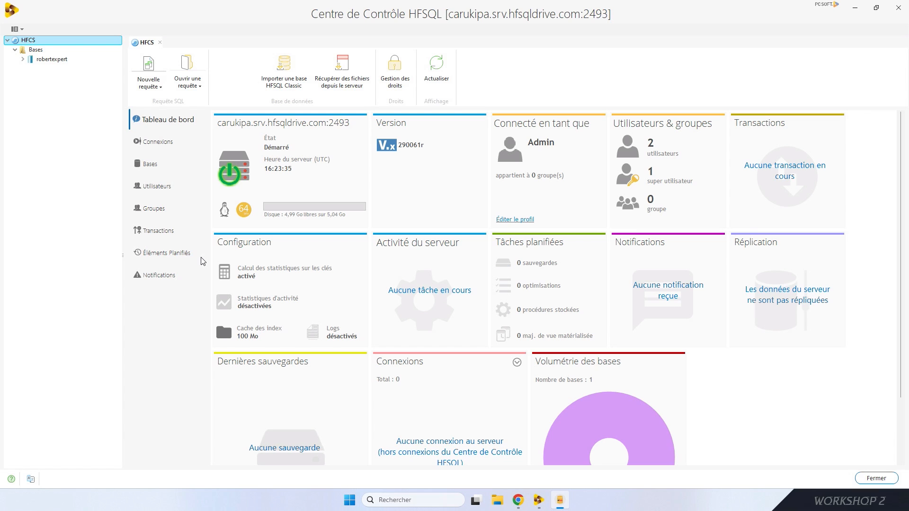
# Import the expertise, garage, impact and photo HFSQL Classic files from C:\temp into the server.
pyautogui.click(294, 72)
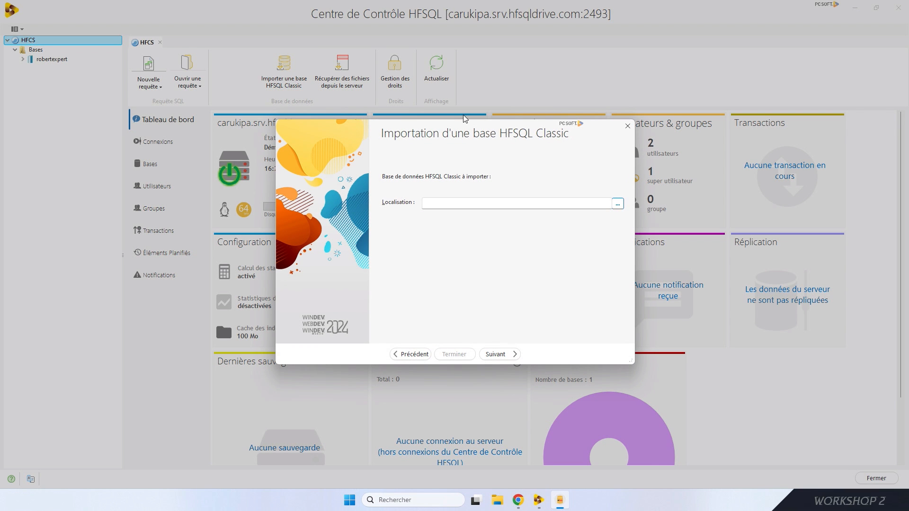
pyautogui.click(618, 204)
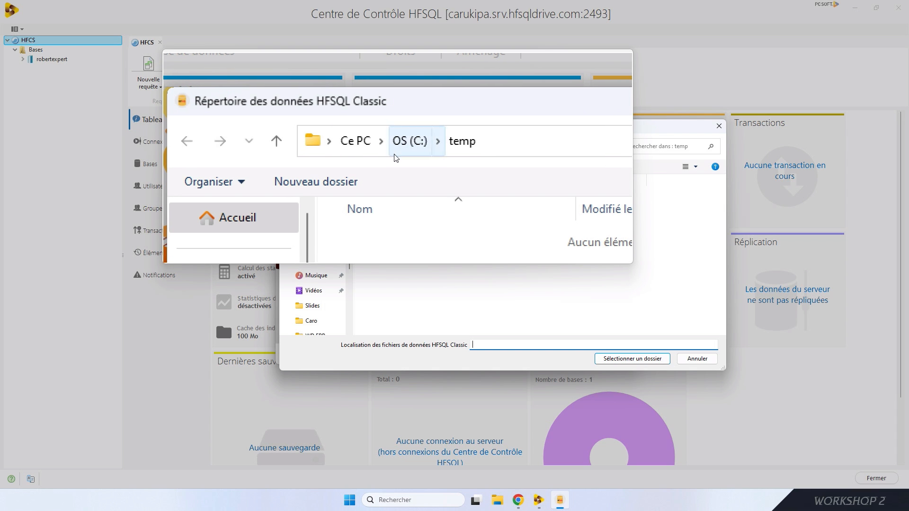
pyautogui.click(621, 359)
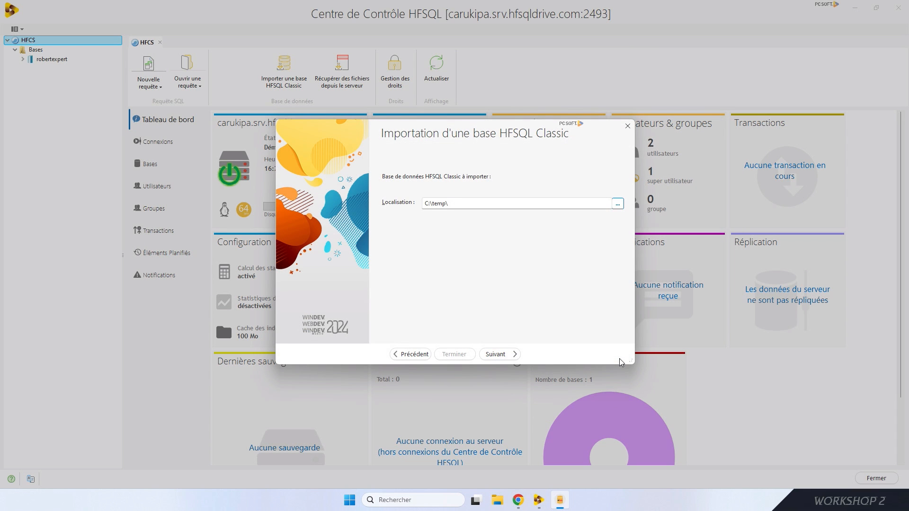
pyautogui.click(515, 354)
pyautogui.click(514, 355)
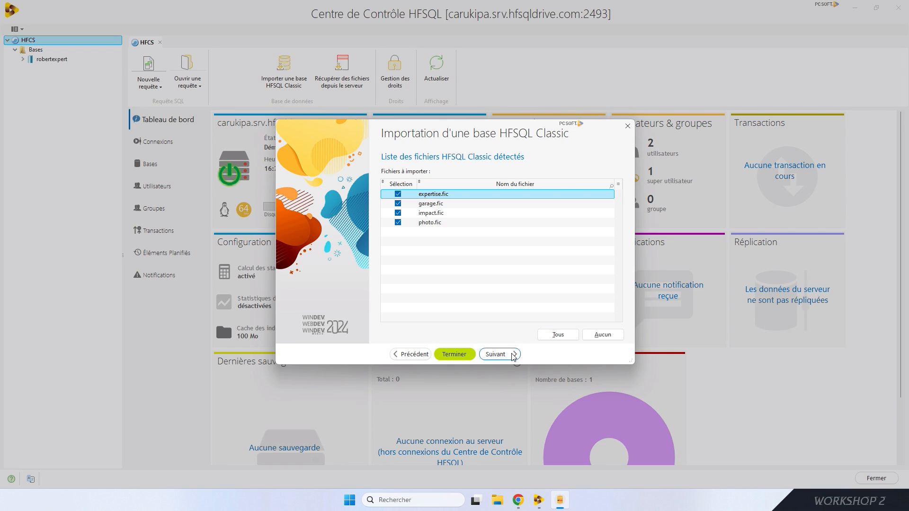
pyautogui.click(469, 356)
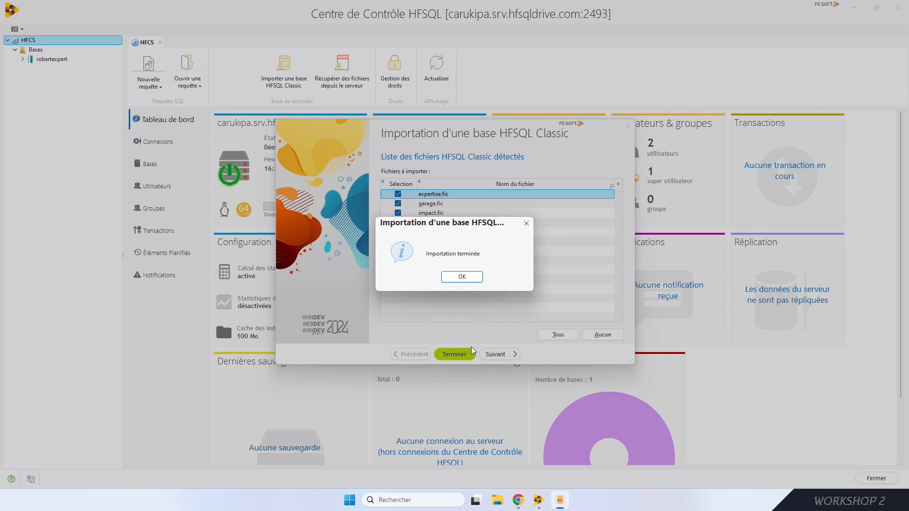
pyautogui.click(467, 277)
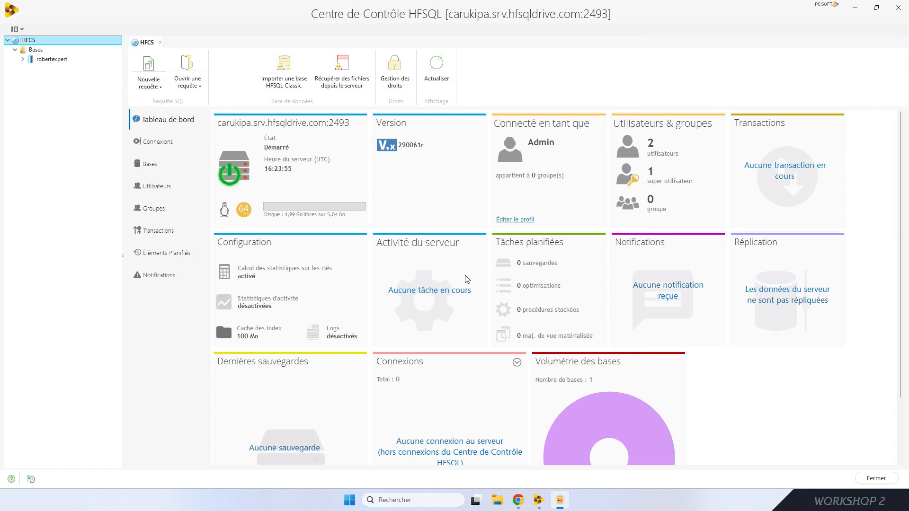
# Close the HFSQL Control Centre and deploy the generated Android app to the listed device.
pyautogui.click(897, 7)
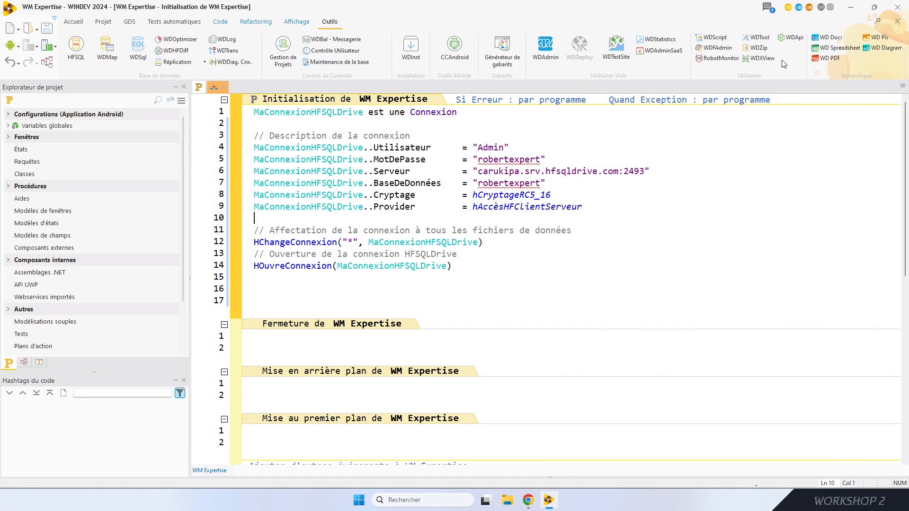
pyautogui.click(767, 10)
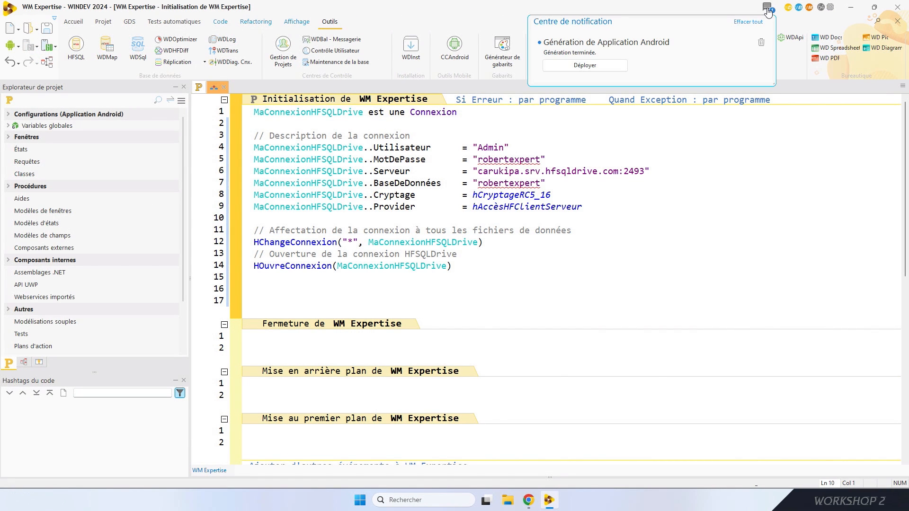
pyautogui.click(623, 69)
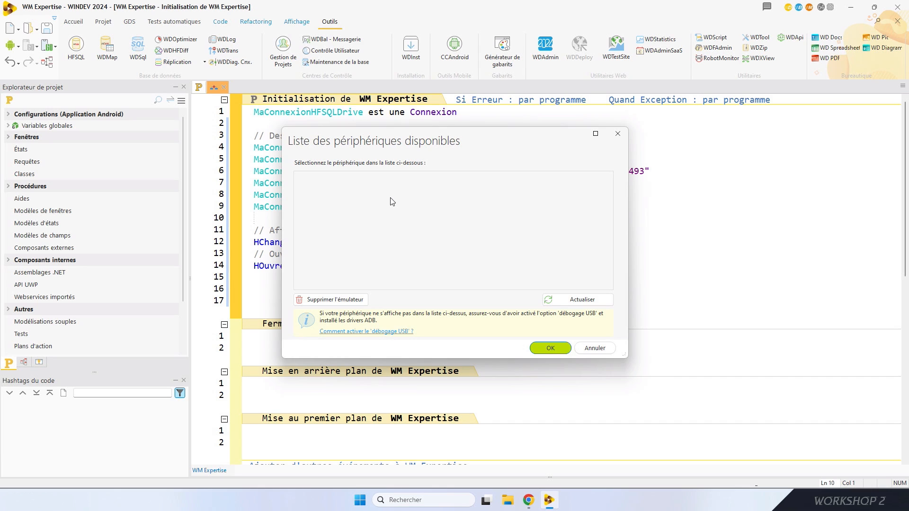
pyautogui.click(553, 348)
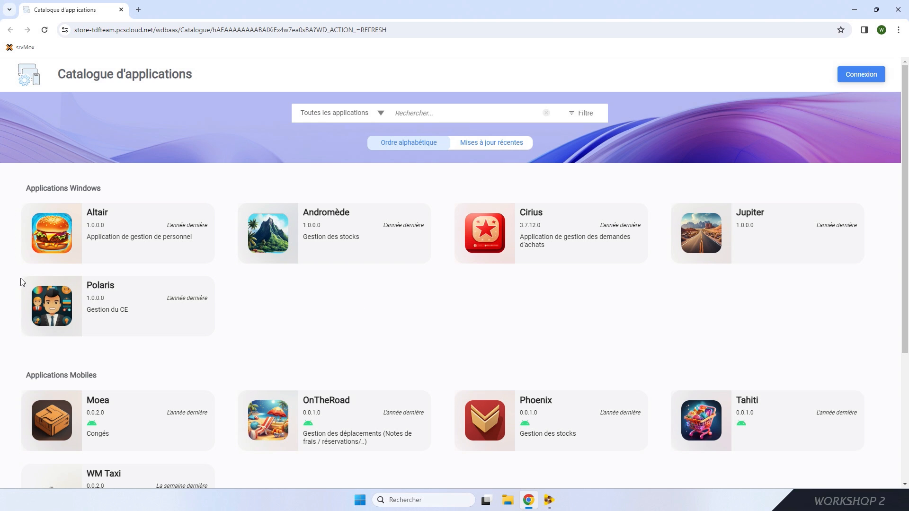
# Scroll through the catalogue's Windows, mobile and Sites web sections, then return to the top.
pyautogui.scroll(-1, 23, 319)
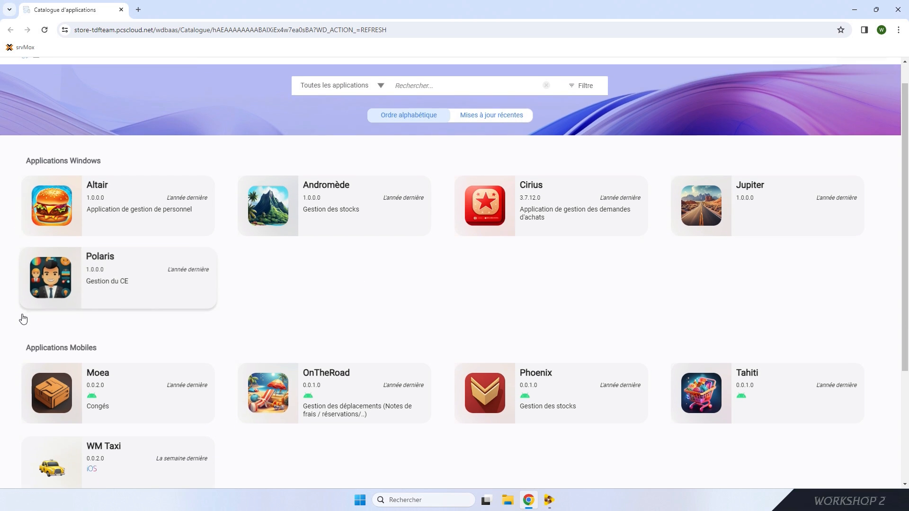
pyautogui.scroll(-3, 23, 319)
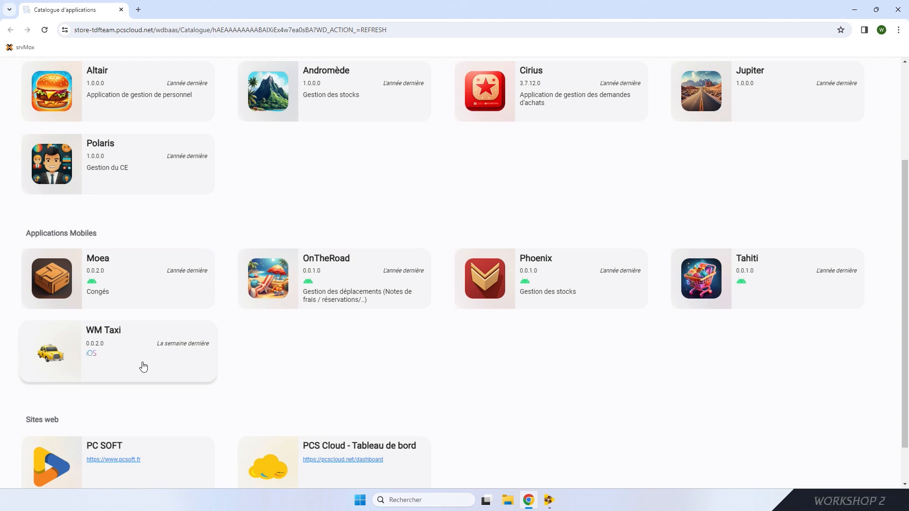
pyautogui.scroll(-1, 119, 370)
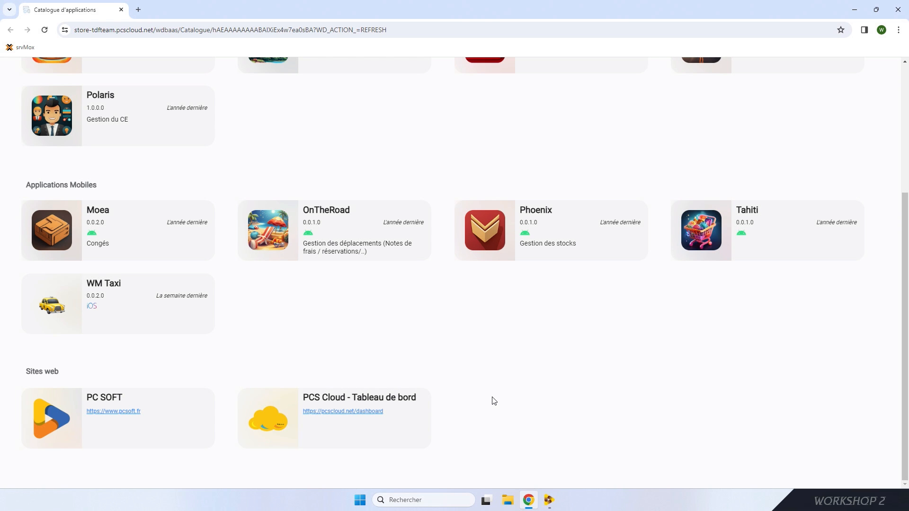
pyautogui.scroll(4, 492, 400)
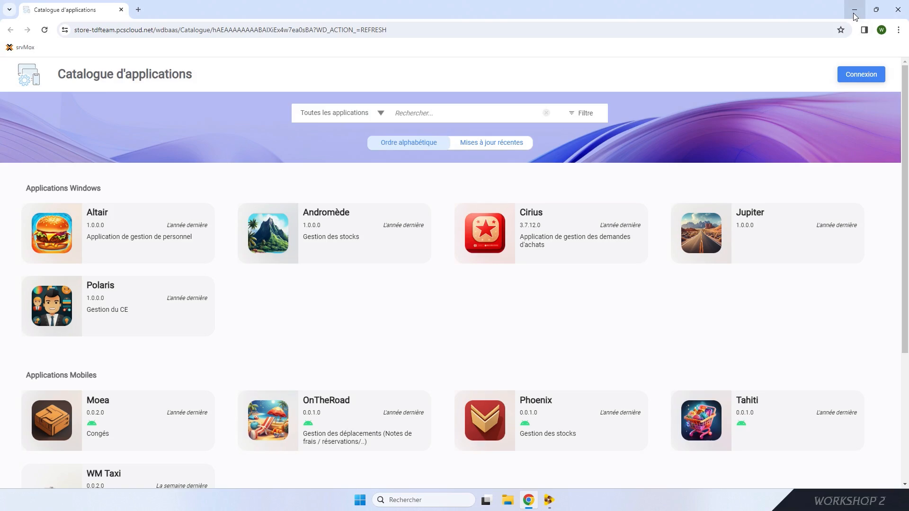
# Switch to the WD CRM project and start 'Créer la procédure d'installation de l'exécutable', skipping the checks.
pyautogui.click(853, 13)
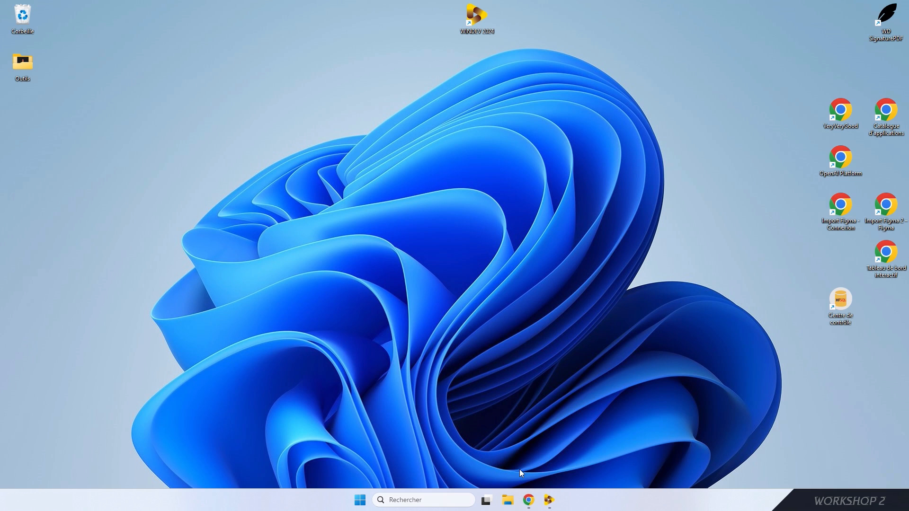
pyautogui.click(553, 504)
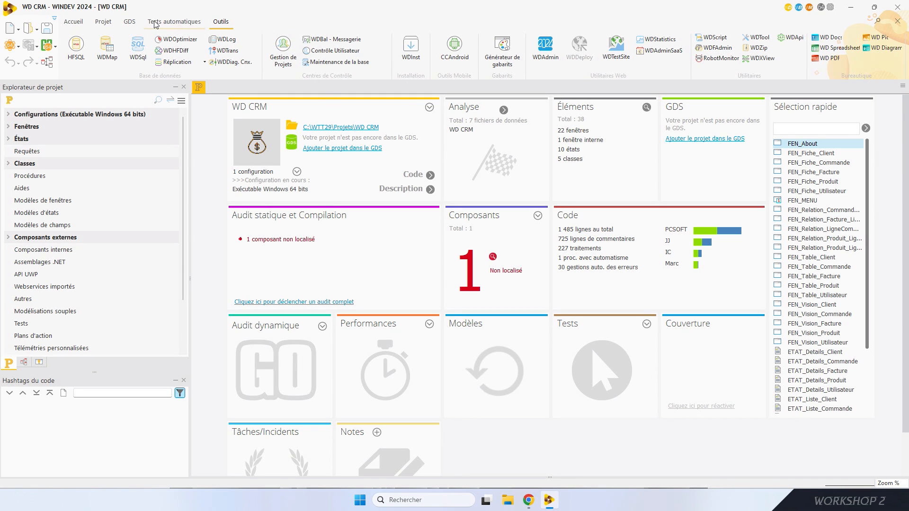
pyautogui.click(18, 46)
pyautogui.click(38, 83)
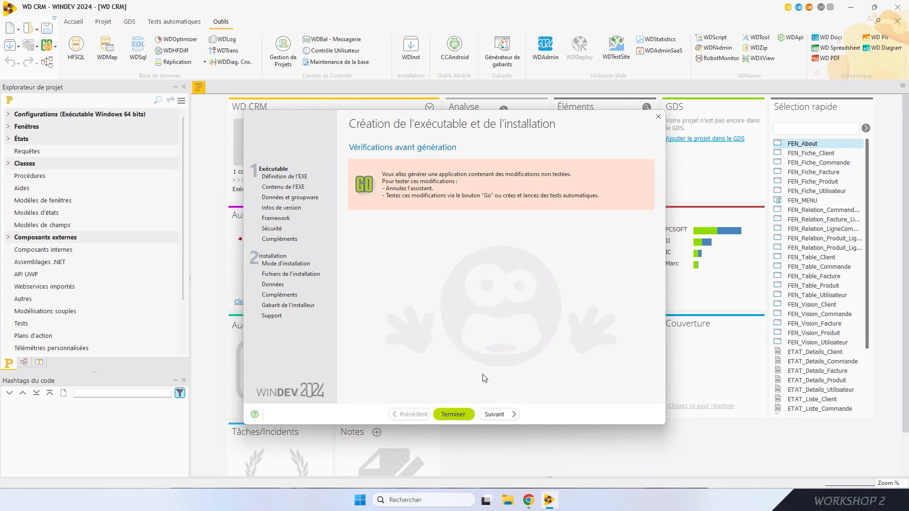
pyautogui.click(284, 263)
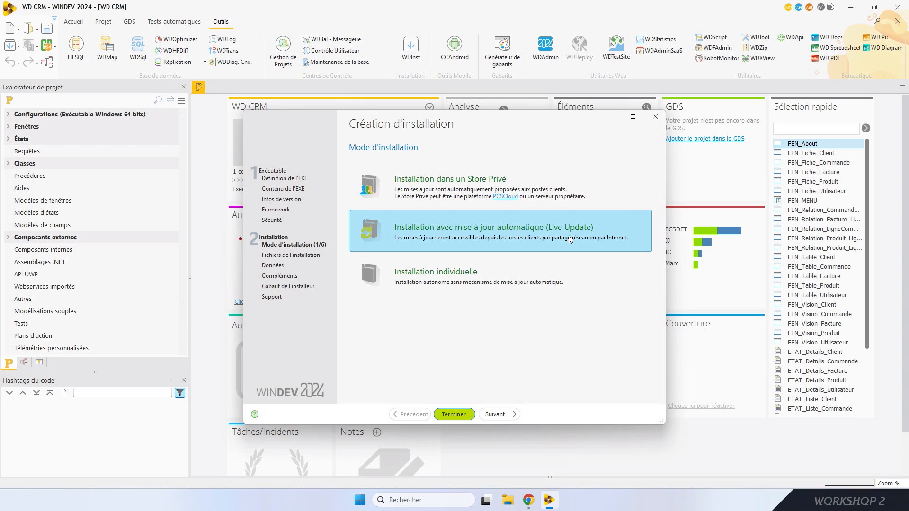
# Choose 'Installation dans un Store Privé' and continue past the application description settings.
pyautogui.click(561, 189)
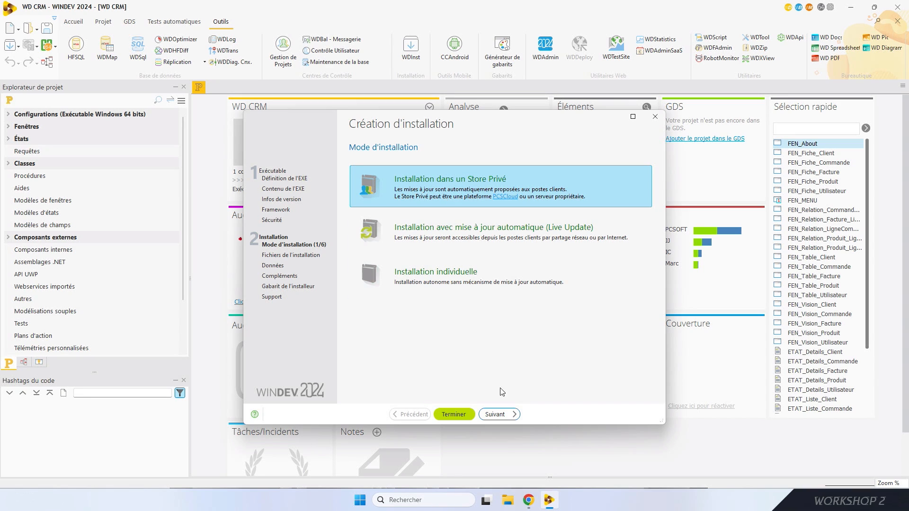
pyautogui.click(501, 419)
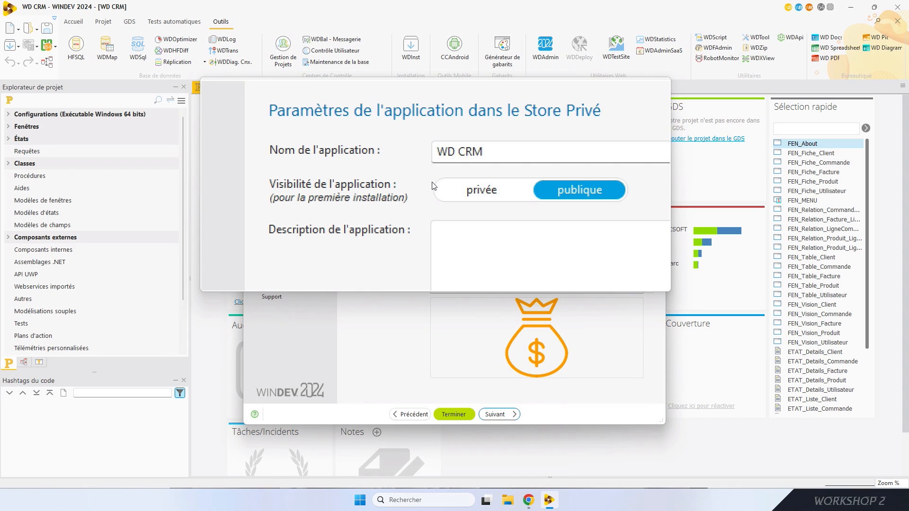
pyautogui.click(439, 216)
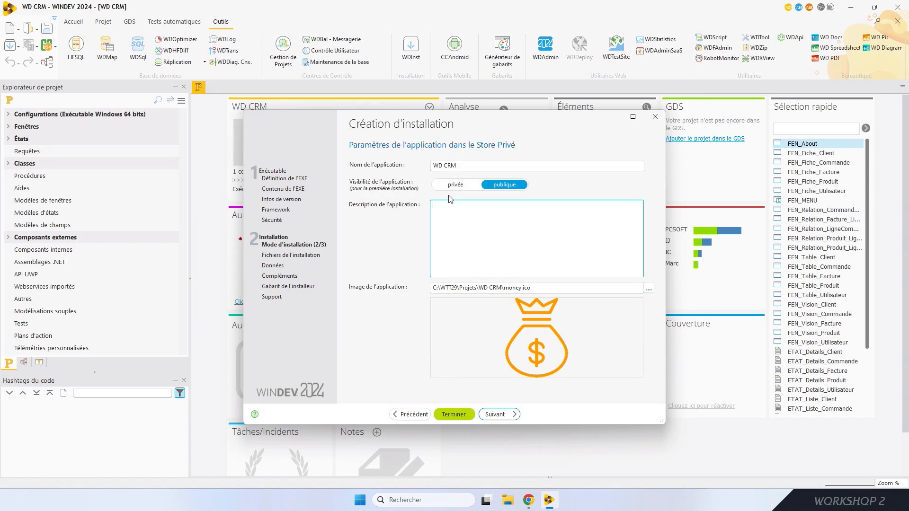
pyautogui.click(497, 419)
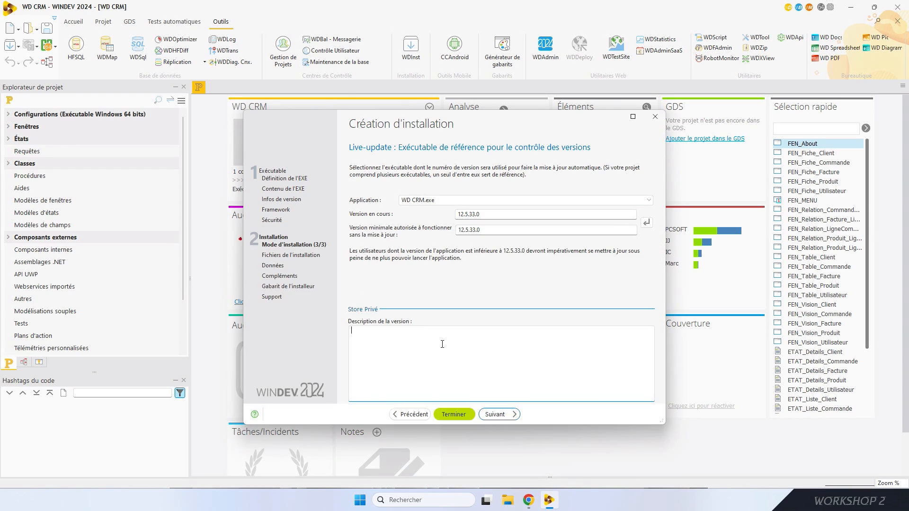
# Accept the remaining wizard pages, generate the installation with Terminer, and launch it via 'Installer'.
pyautogui.click(495, 414)
pyautogui.click(494, 415)
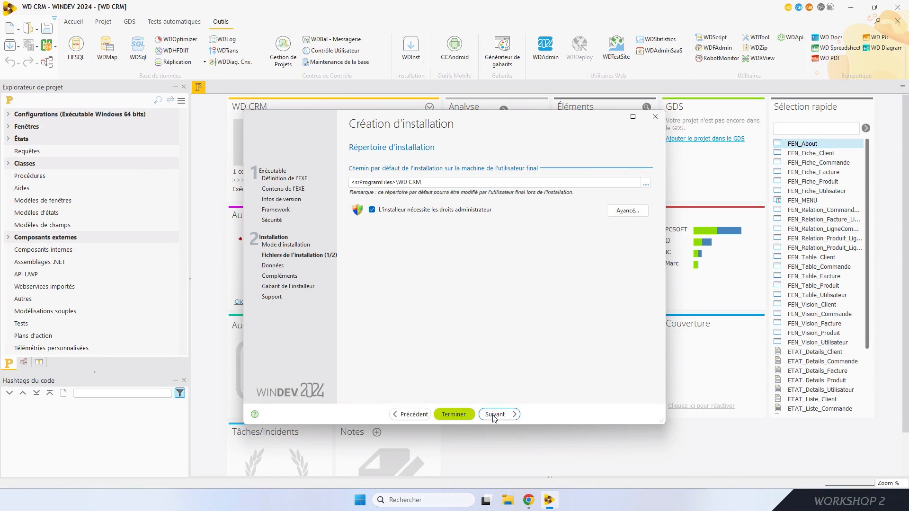
pyautogui.click(494, 414)
pyautogui.click(455, 415)
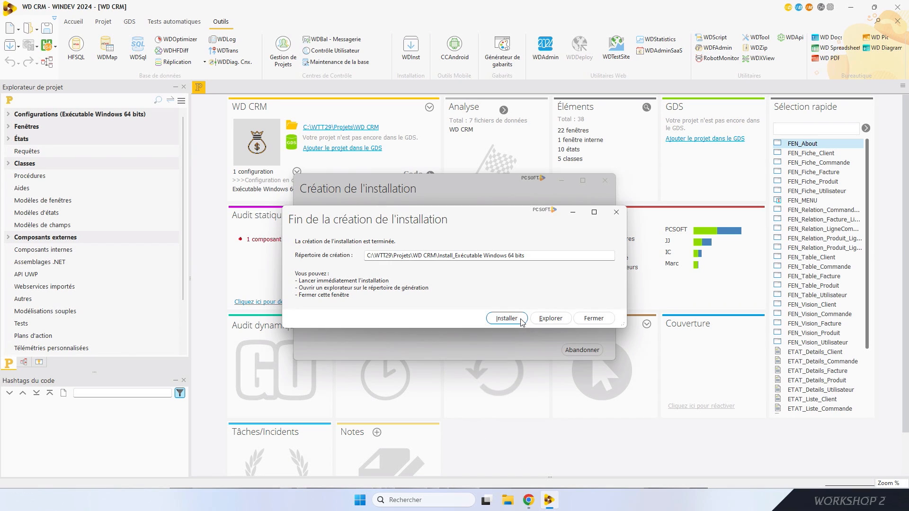
pyautogui.press('Return')
pyautogui.click(851, 12)
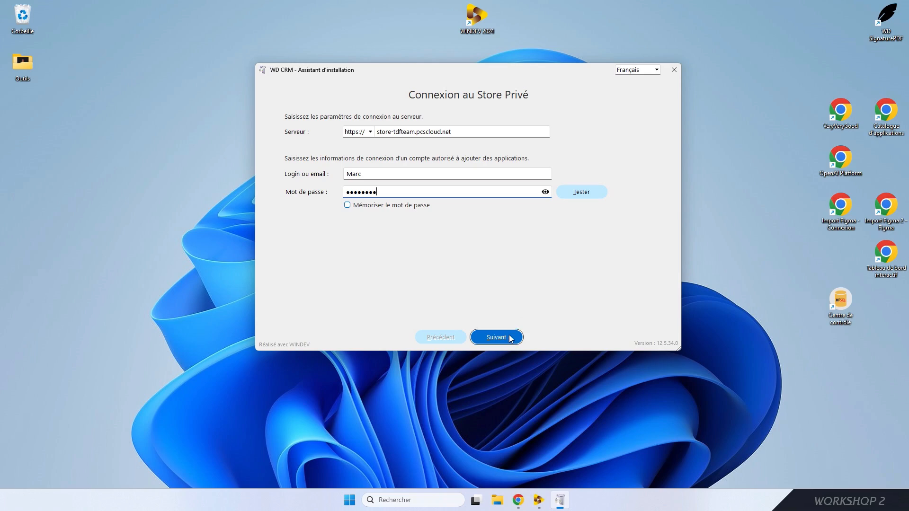
# Continue past the Private Store login and review signing via signature.precilia.com using SHA256.
pyautogui.click(496, 337)
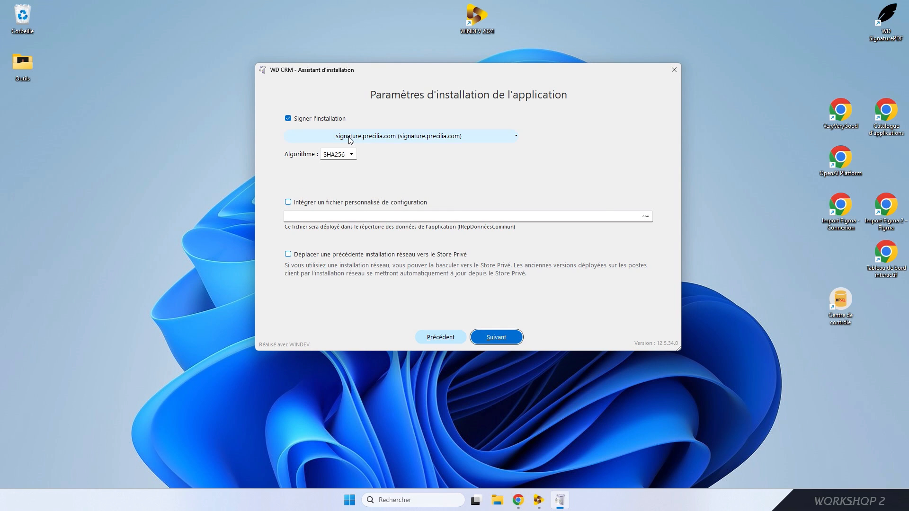
pyautogui.moveTo(350, 140)
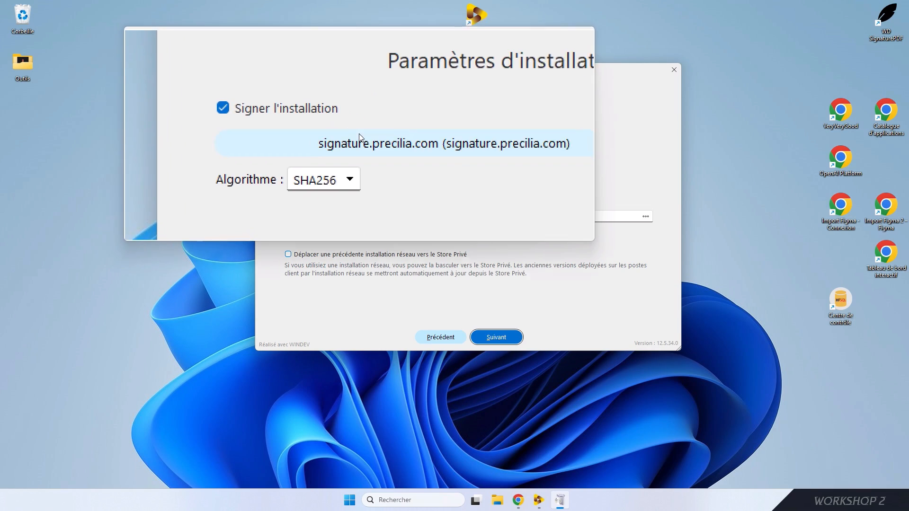
pyautogui.moveTo(365, 141)
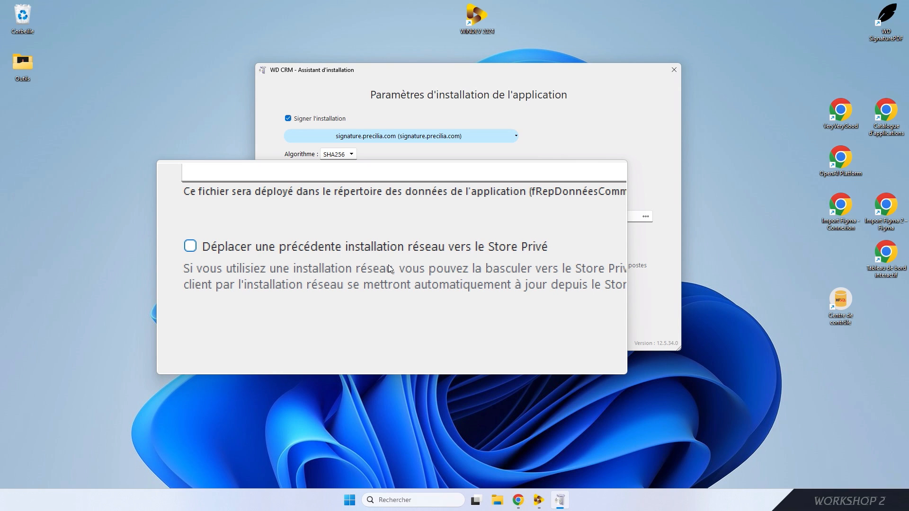
# Migrate the previous network installation at \srvwt1\install\wd CRM and deploy to the Private Store.
pyautogui.click(392, 260)
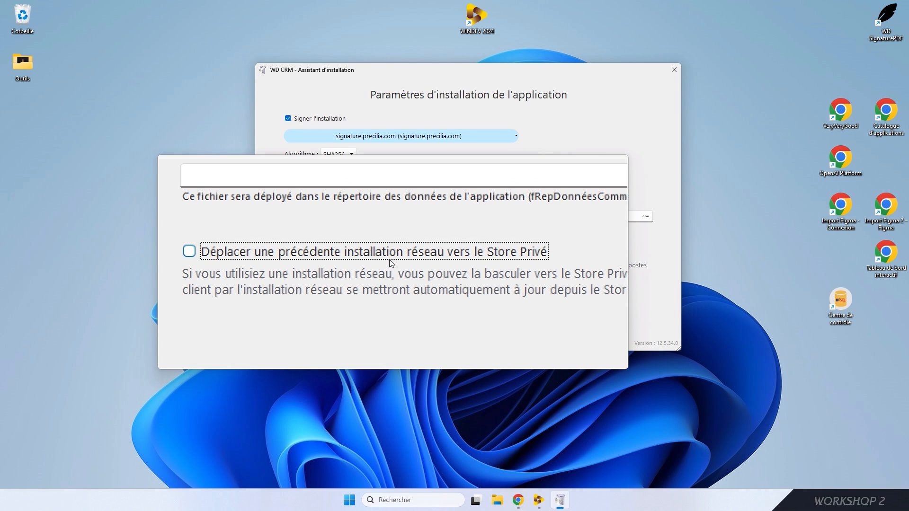
pyautogui.click(389, 296)
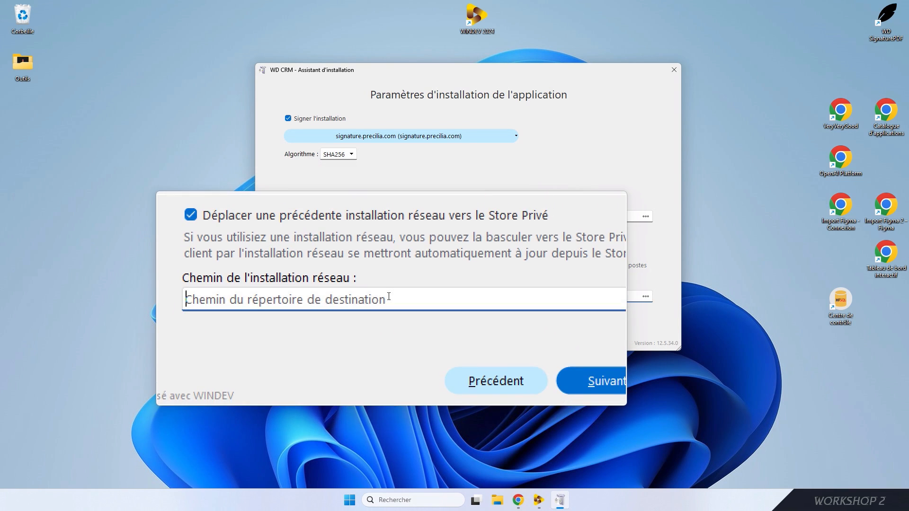
pyautogui.write('\\srv')
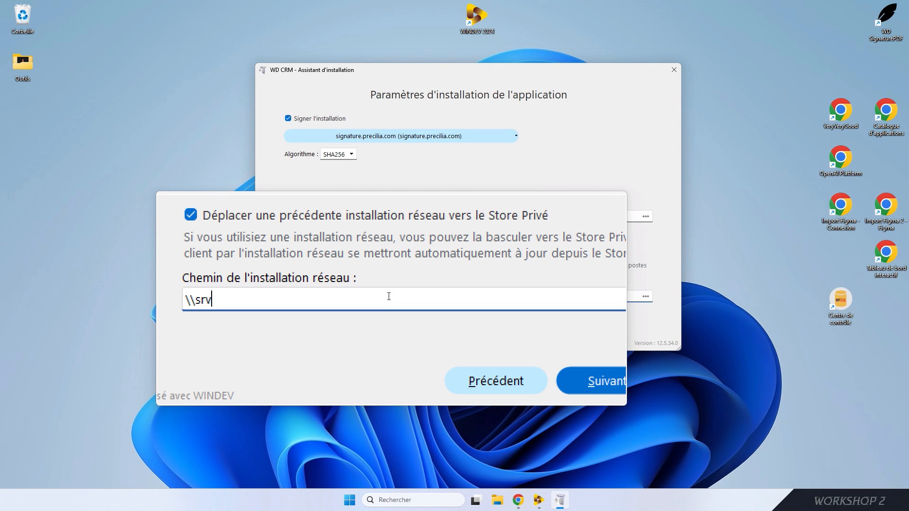
pyautogui.write('wt1\\install\\wd ')
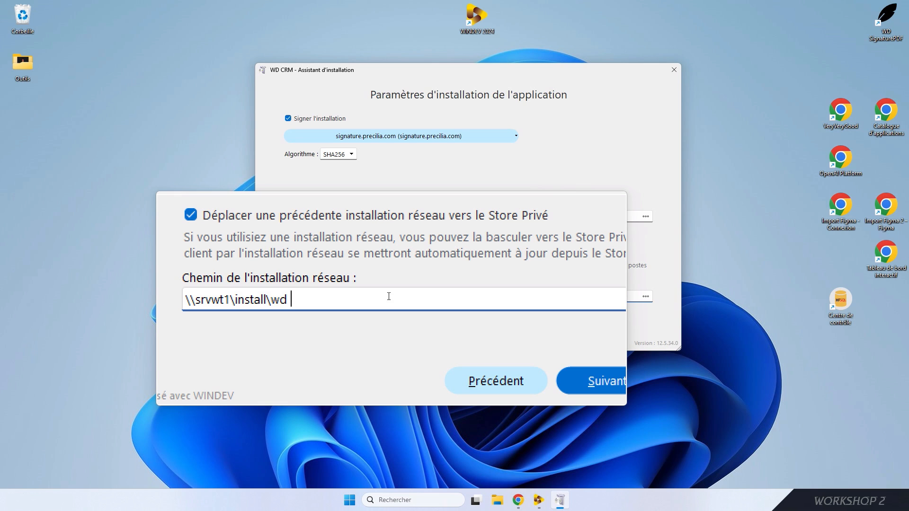
pyautogui.write('CRM')
pyautogui.click(497, 336)
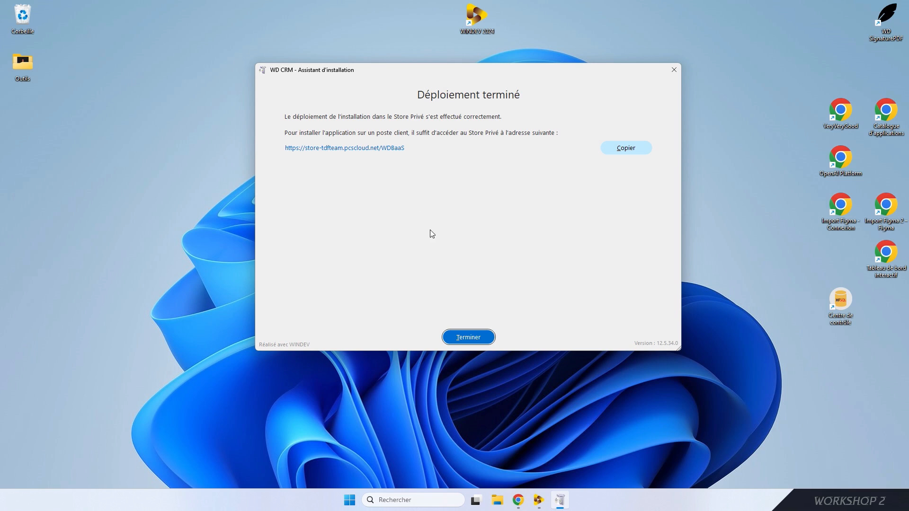
# Open the store address, pick the WD CRM card under Applications Windows, and download it.
pyautogui.click(382, 148)
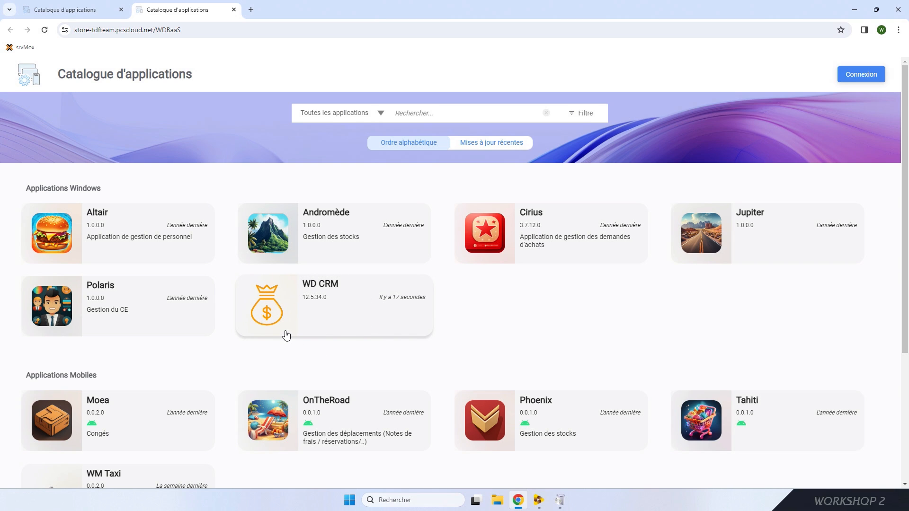
pyautogui.click(319, 325)
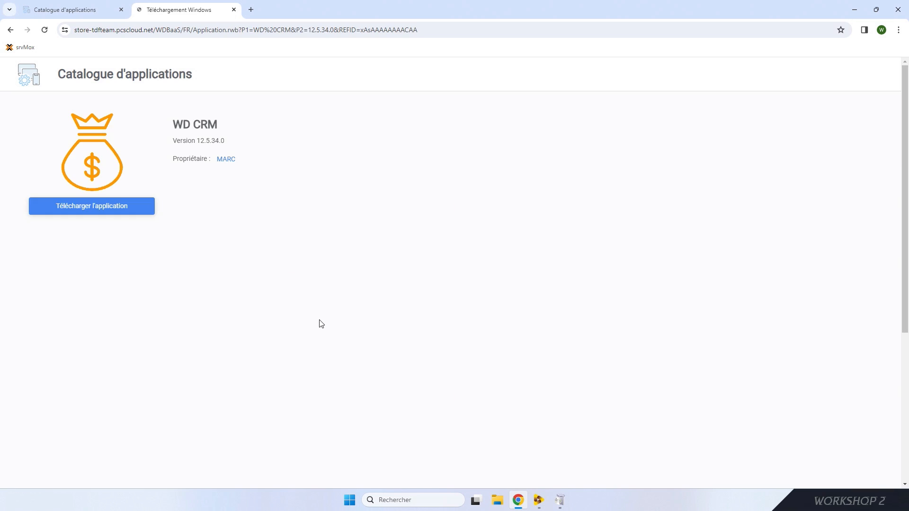
pyautogui.click(96, 209)
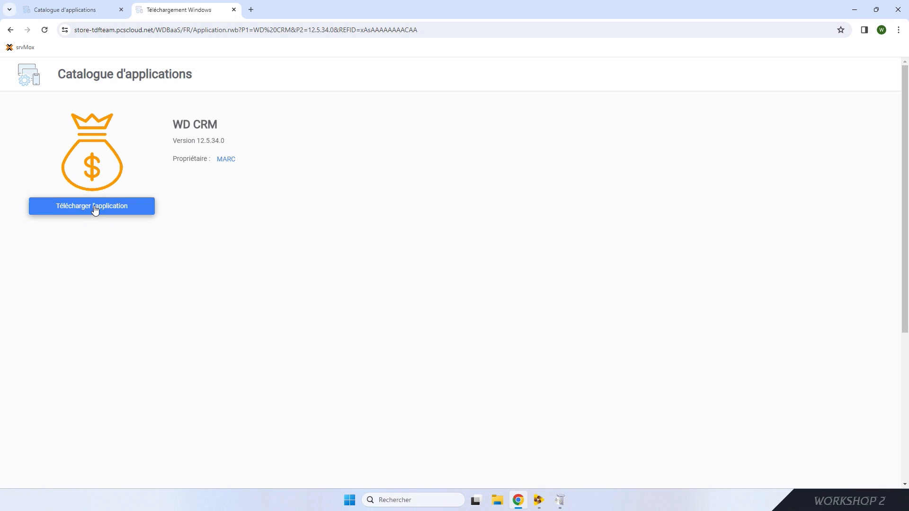